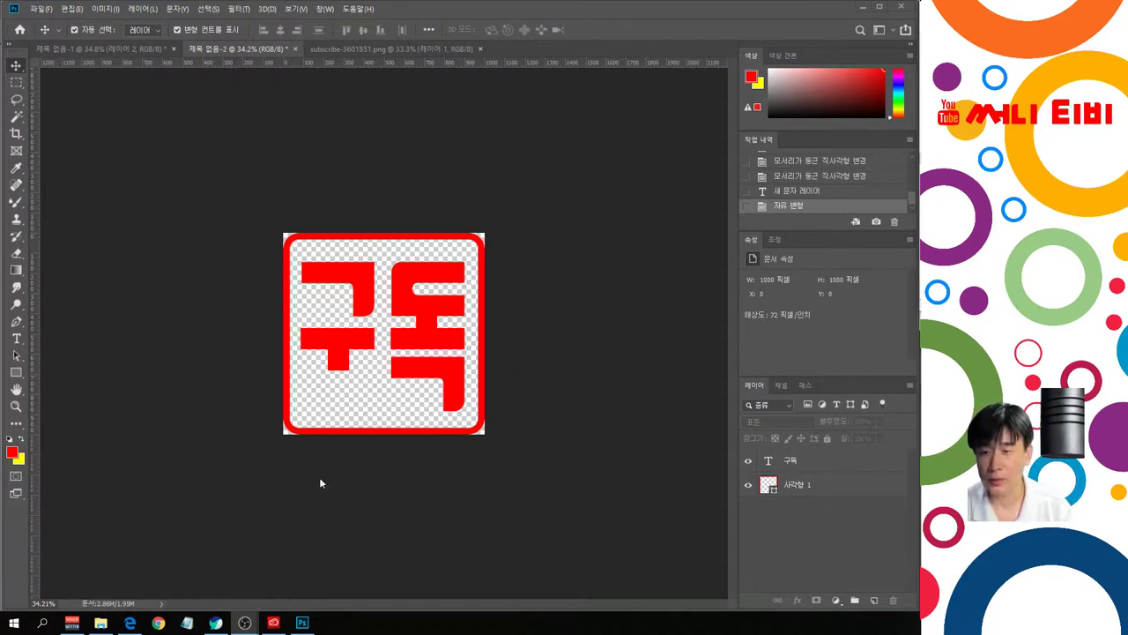
Step: Create a new 1000 × 1000 pixel document at 72 pixels/inch with a transparent (투명) background
left_click(41, 11)
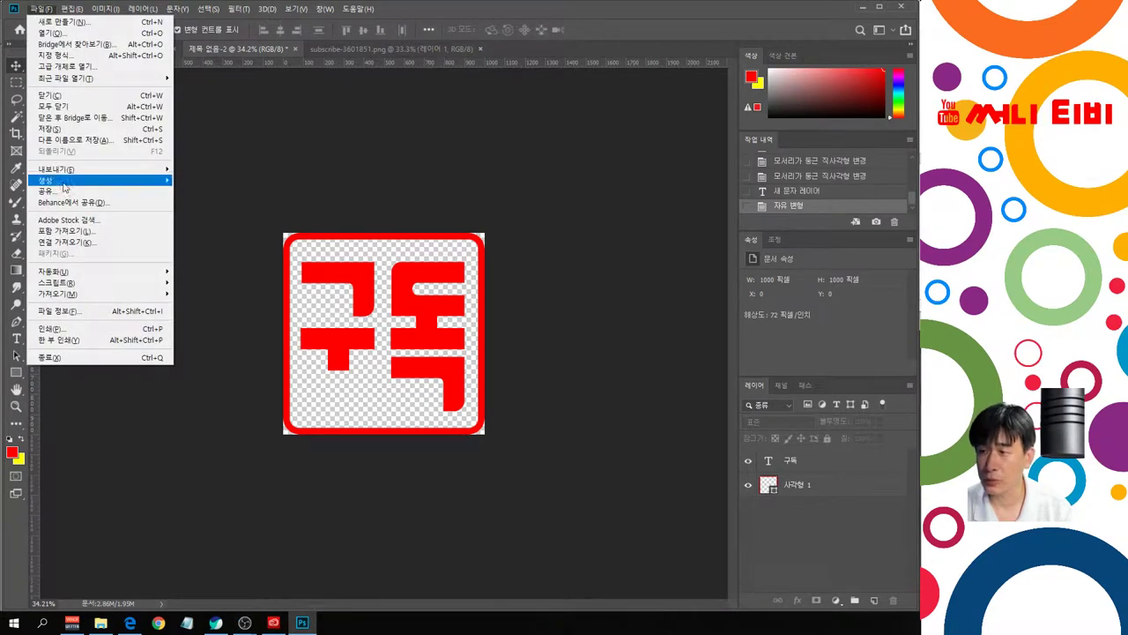
key("Escape")
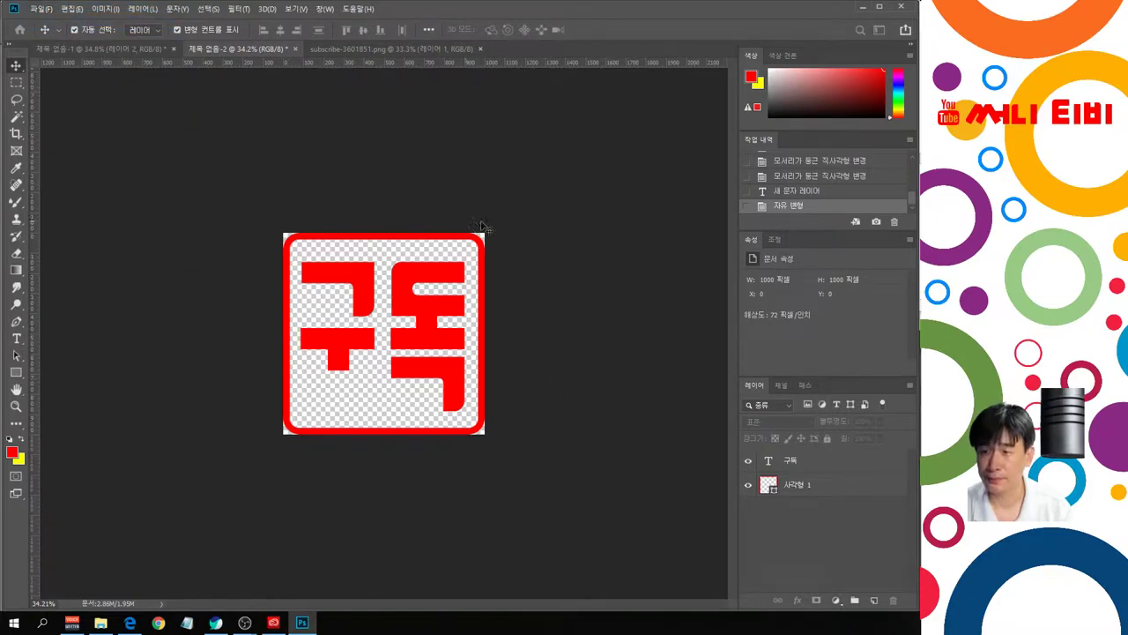
key("ctrl+n")
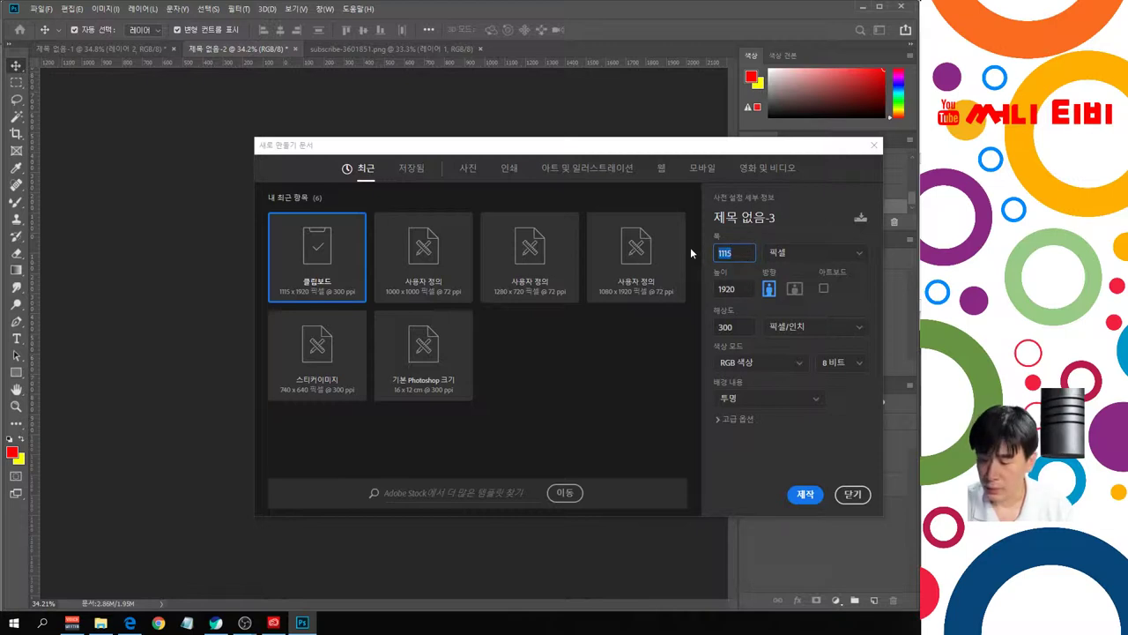
type("1000")
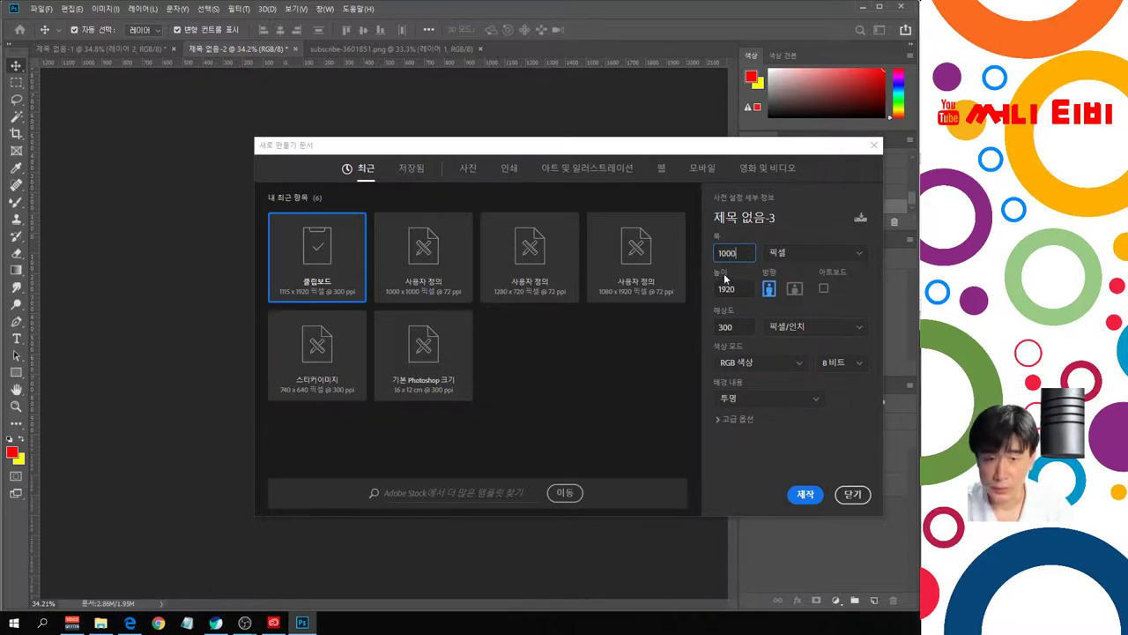
key("Tab")
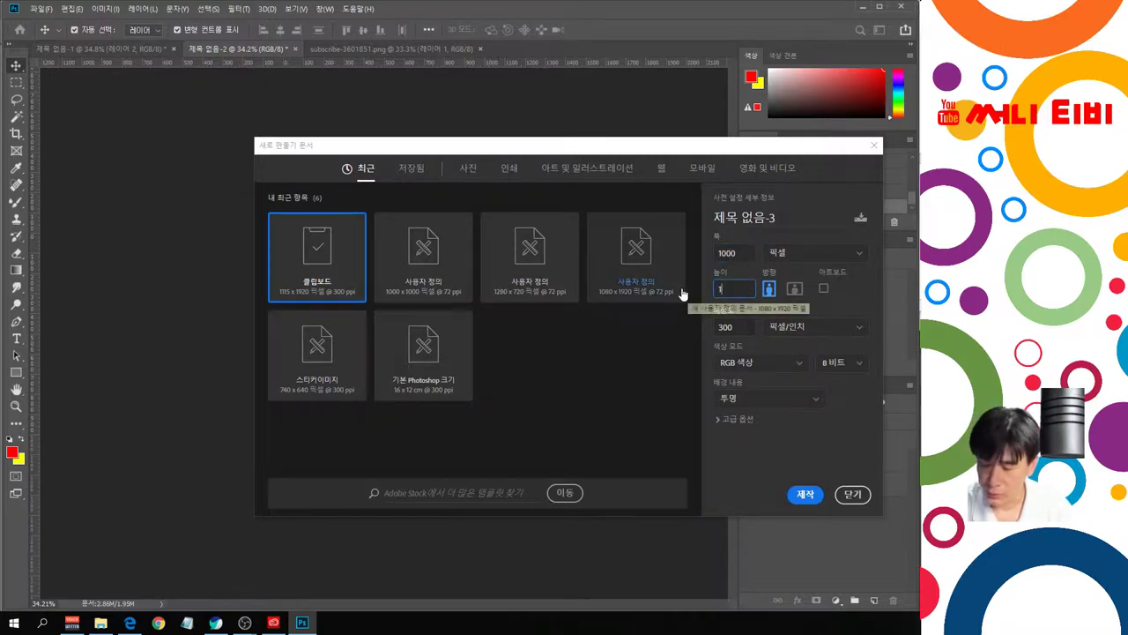
type("1000")
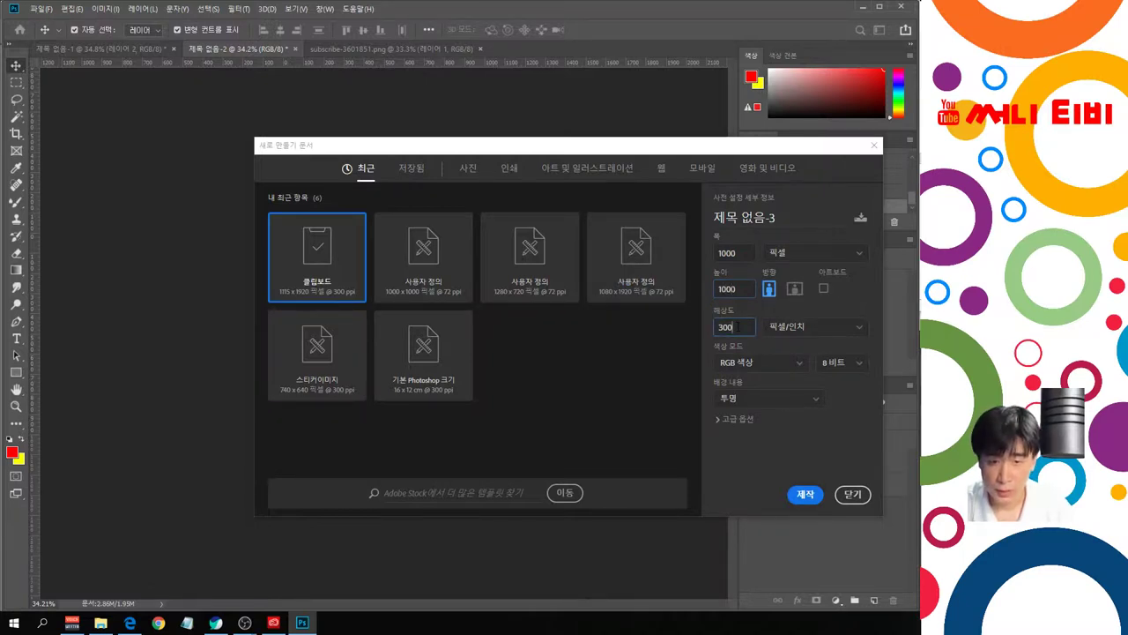
type("72")
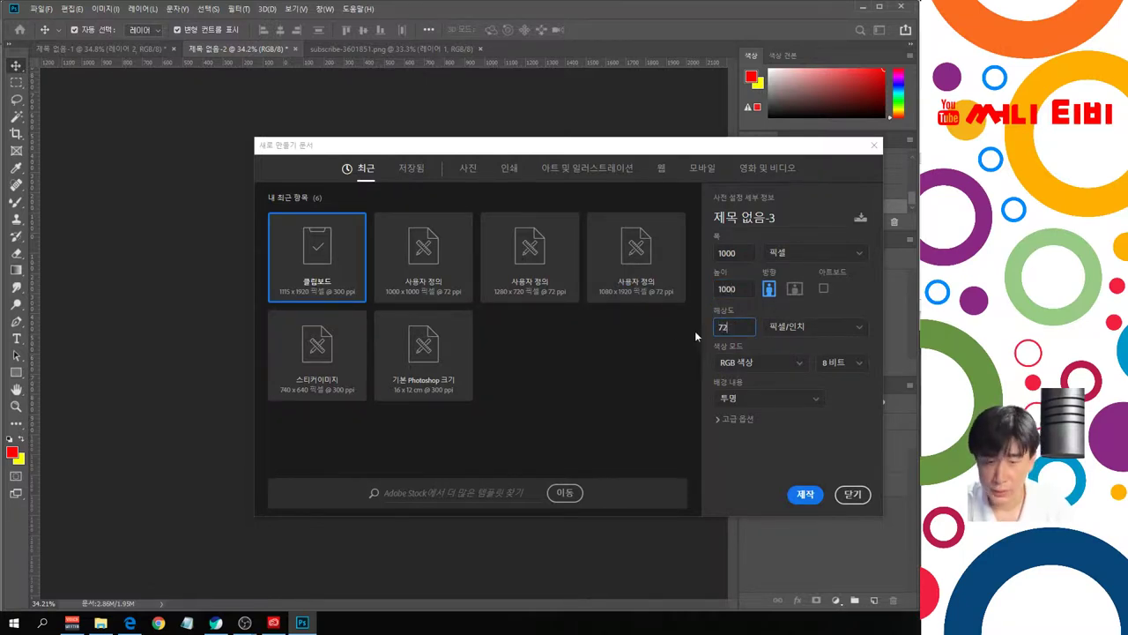
left_click(787, 406)
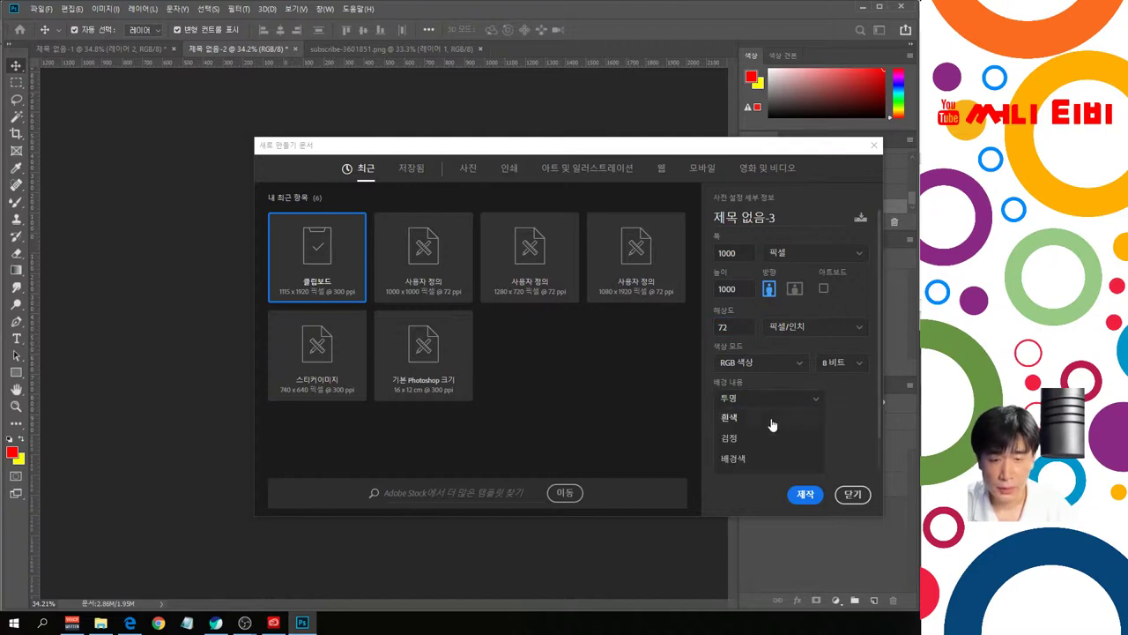
scroll(768, 447, "down", 1)
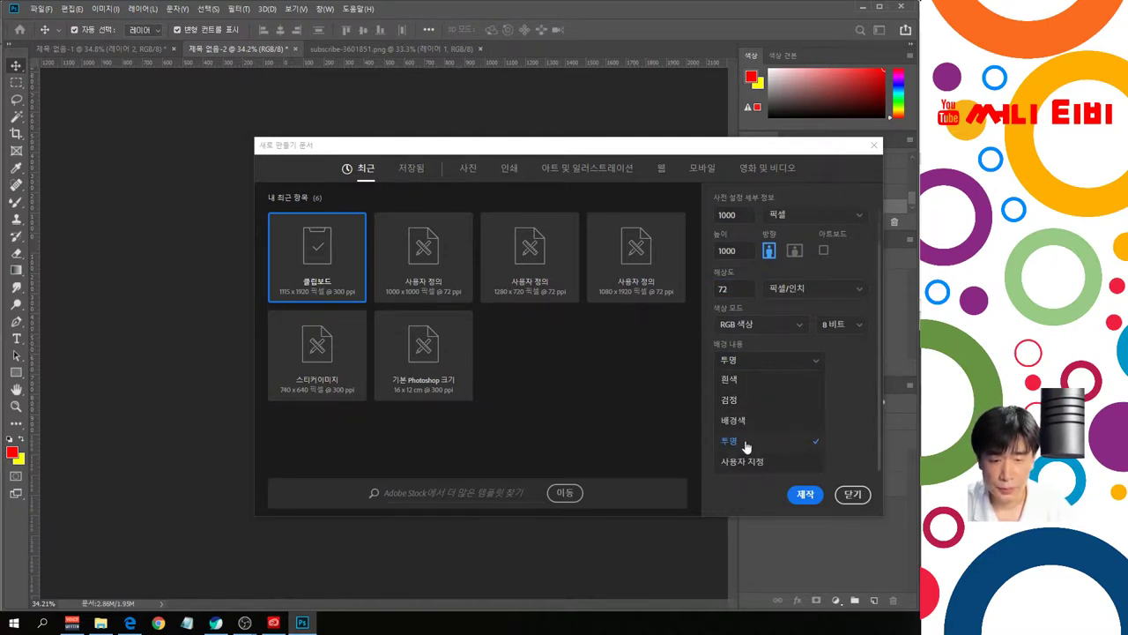
left_click(748, 441)
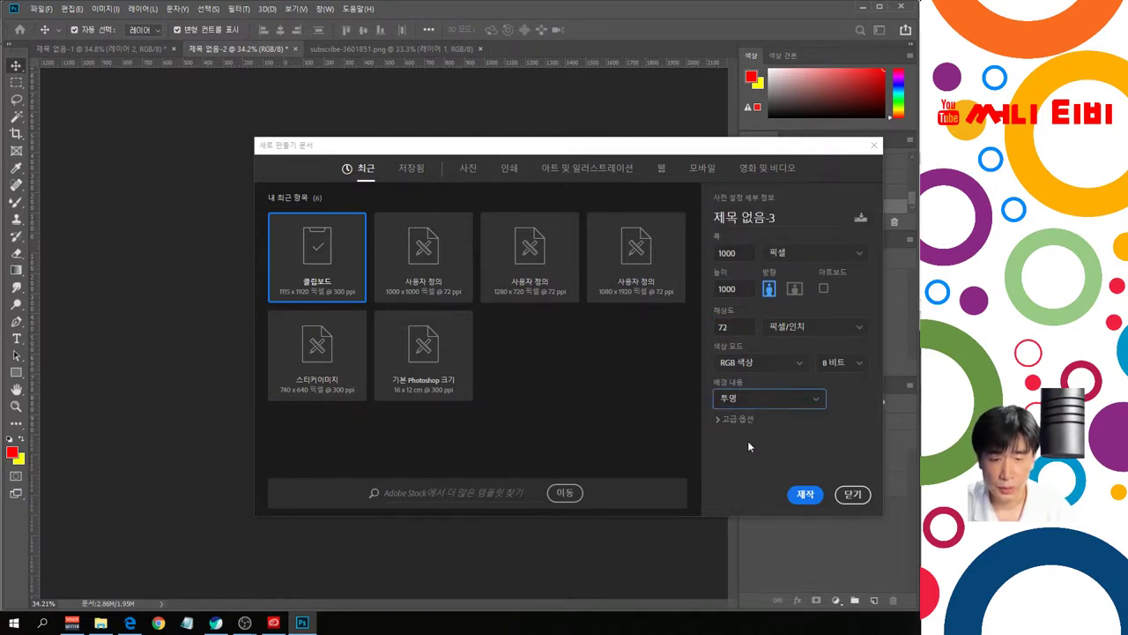
left_click(805, 494)
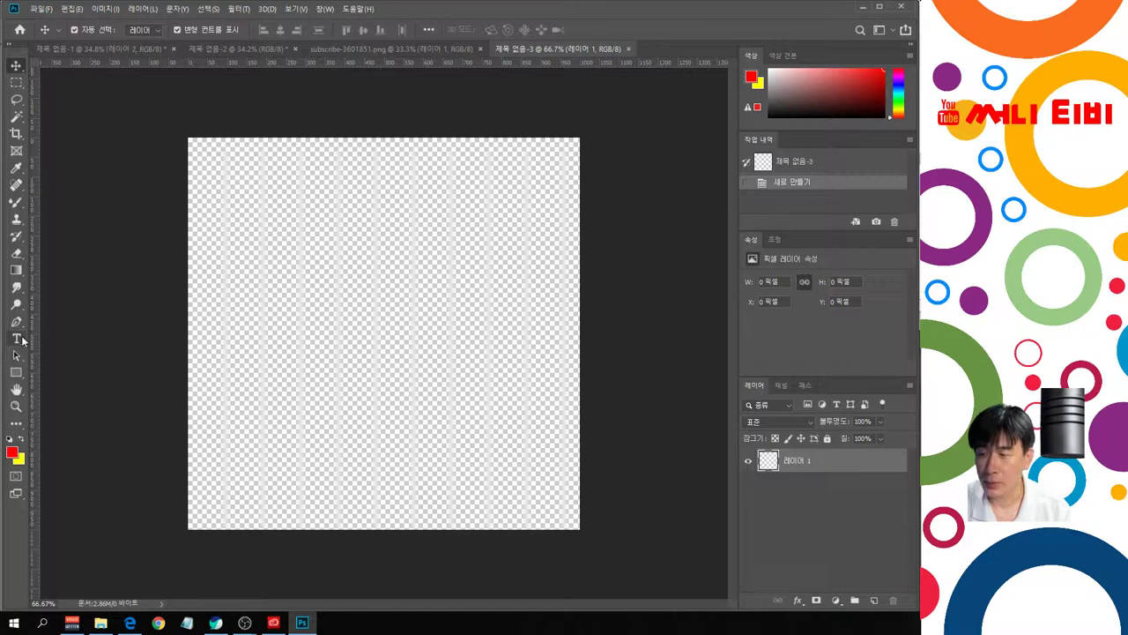
Step: Draw a rectangle about 334 × 310 px in the canvas's upper left, with no fill and a red stroke about 29 px wide
left_click(15, 372)
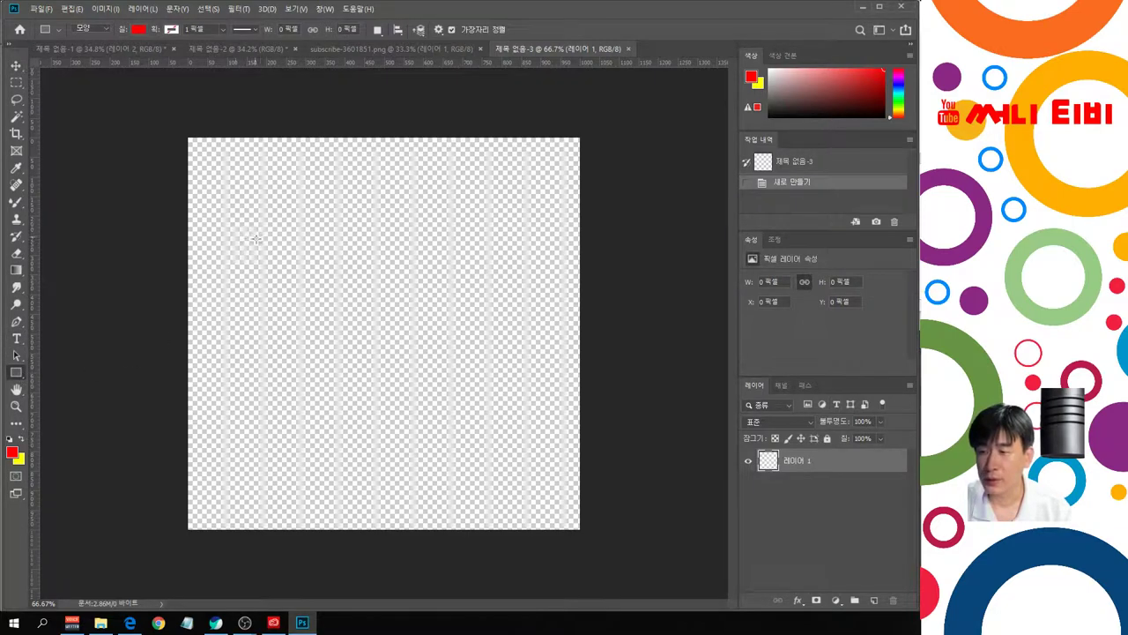
left_click_drag(212, 186, 326, 306)
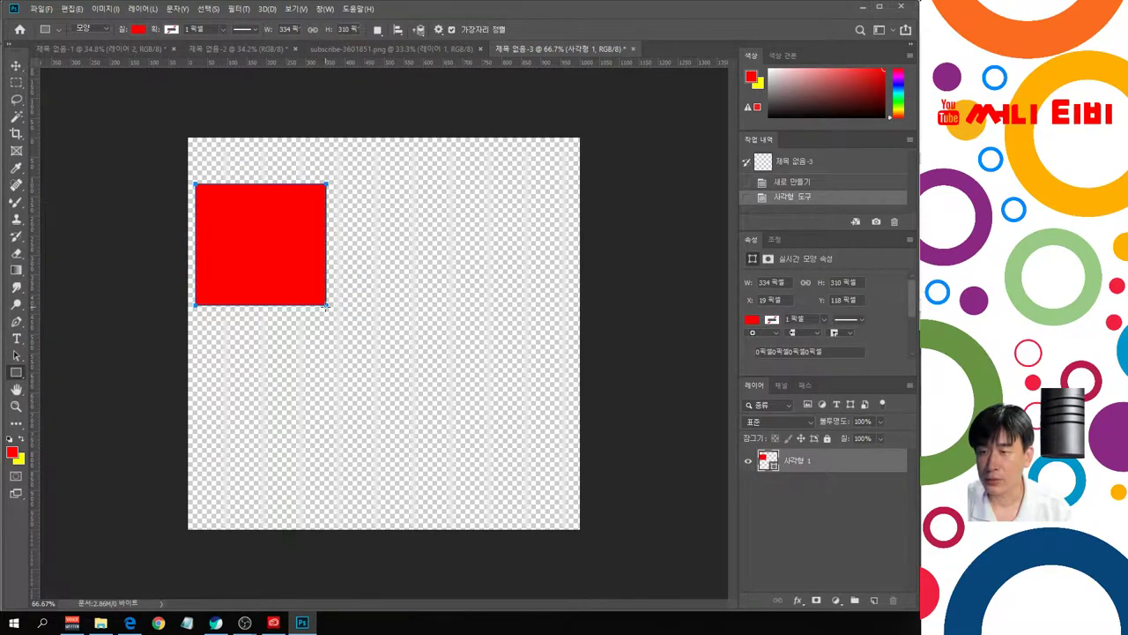
left_click(752, 320)
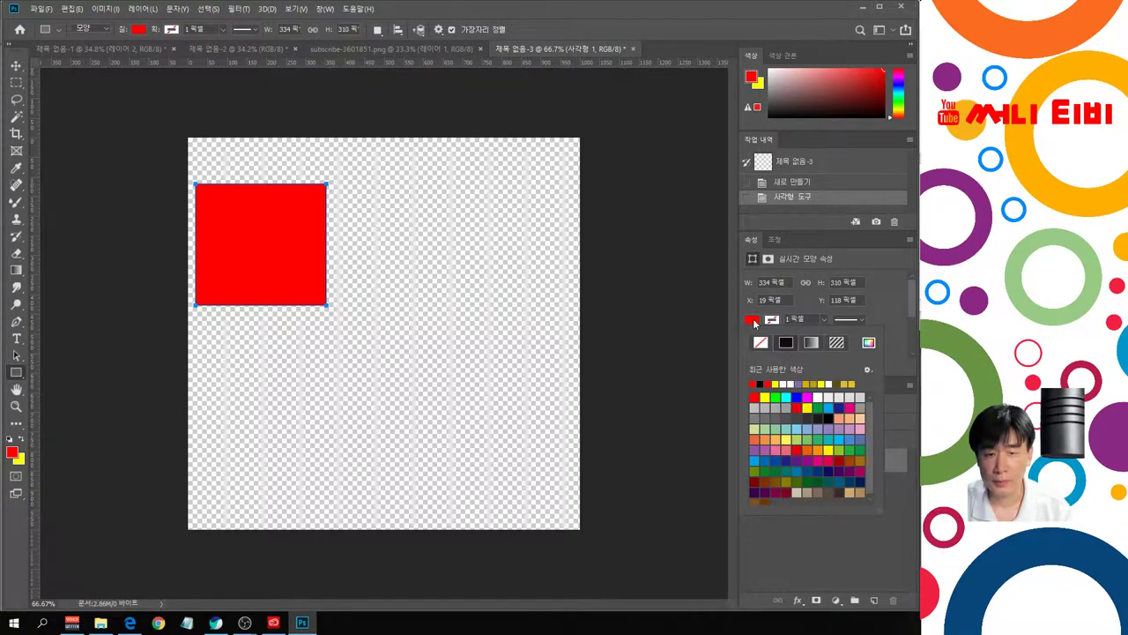
left_click(760, 342)
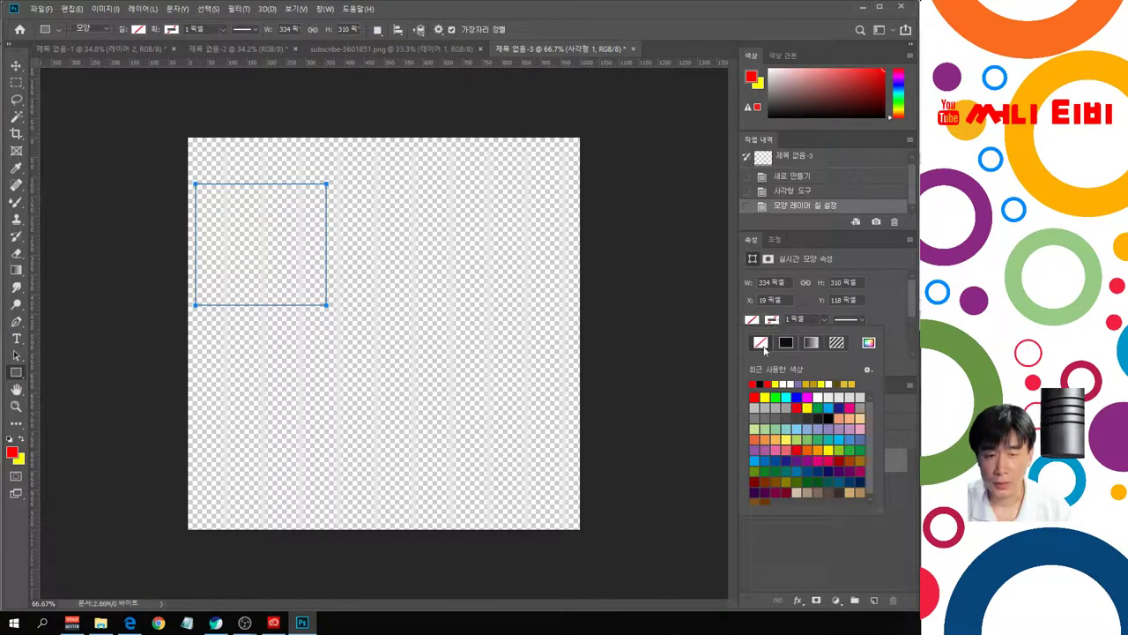
left_click(758, 377)
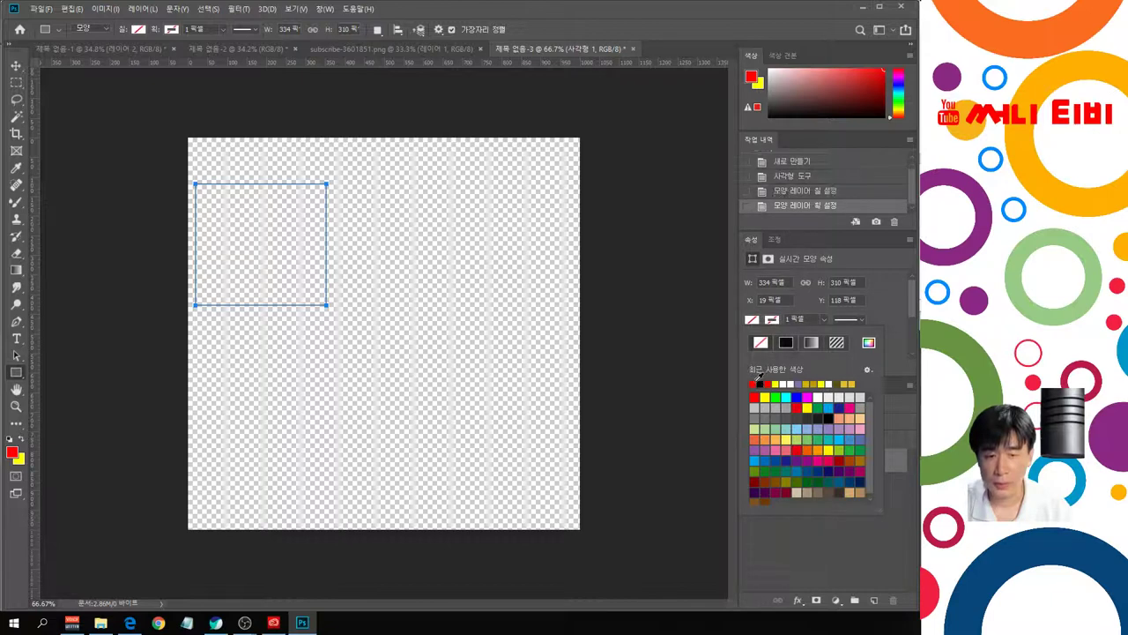
left_click(824, 320)
left_click_drag(819, 334, 848, 337)
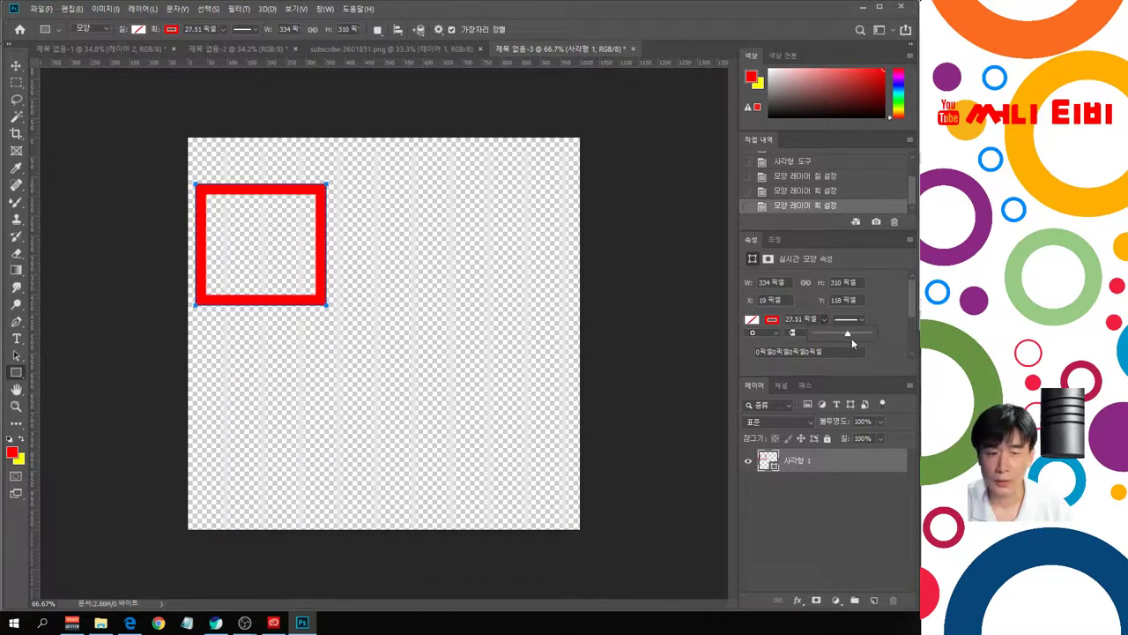
left_click_drag(852, 338, 853, 338)
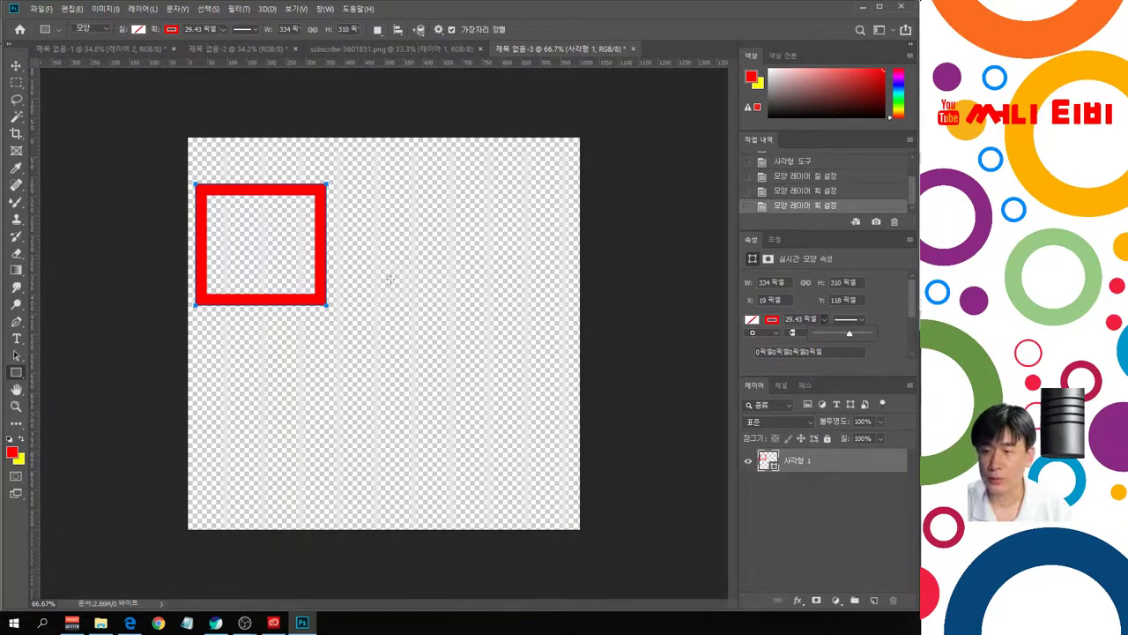
Step: Move the red-outlined rectangle to the canvas's upper-left corner and scale it to fill the whole 1000 × 1000 px canvas
left_click(11, 66)
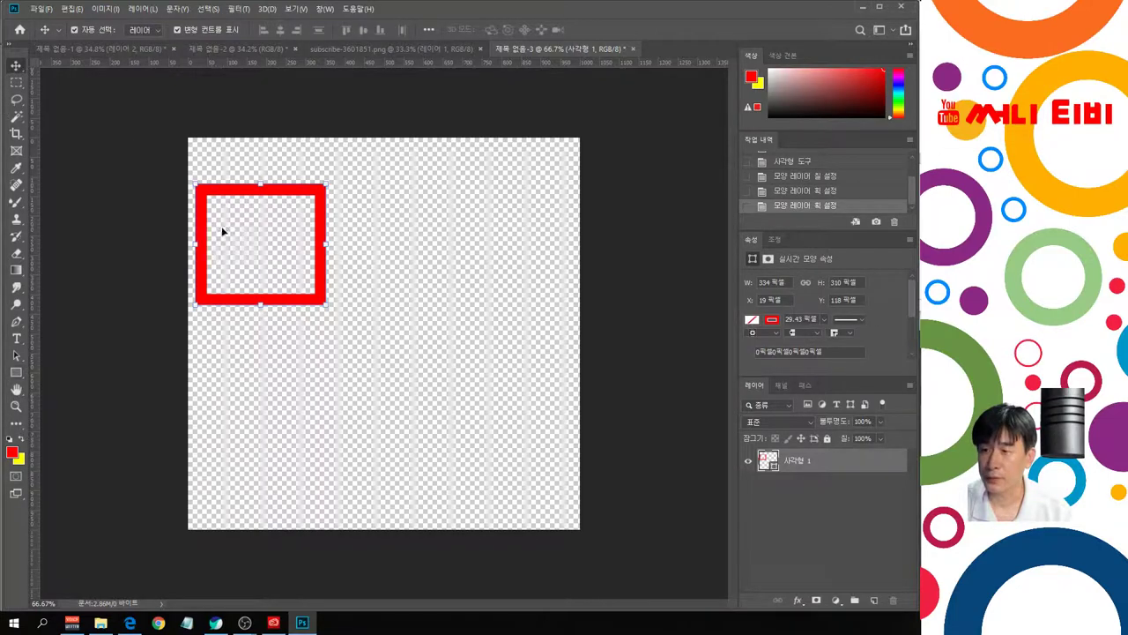
left_click_drag(321, 296, 579, 530)
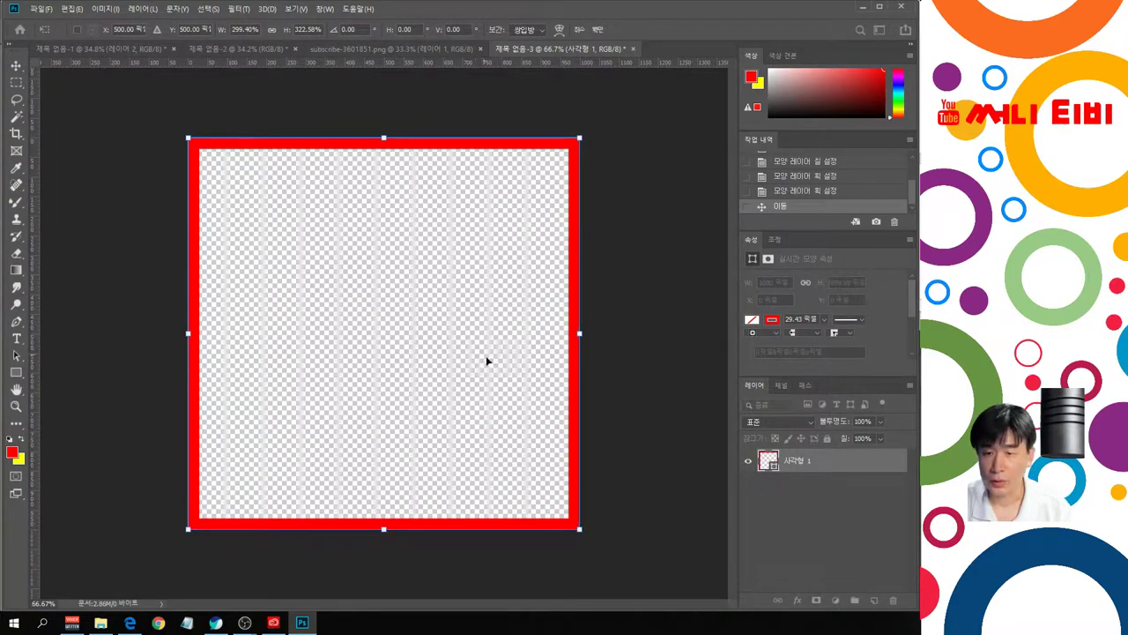
key("Escape")
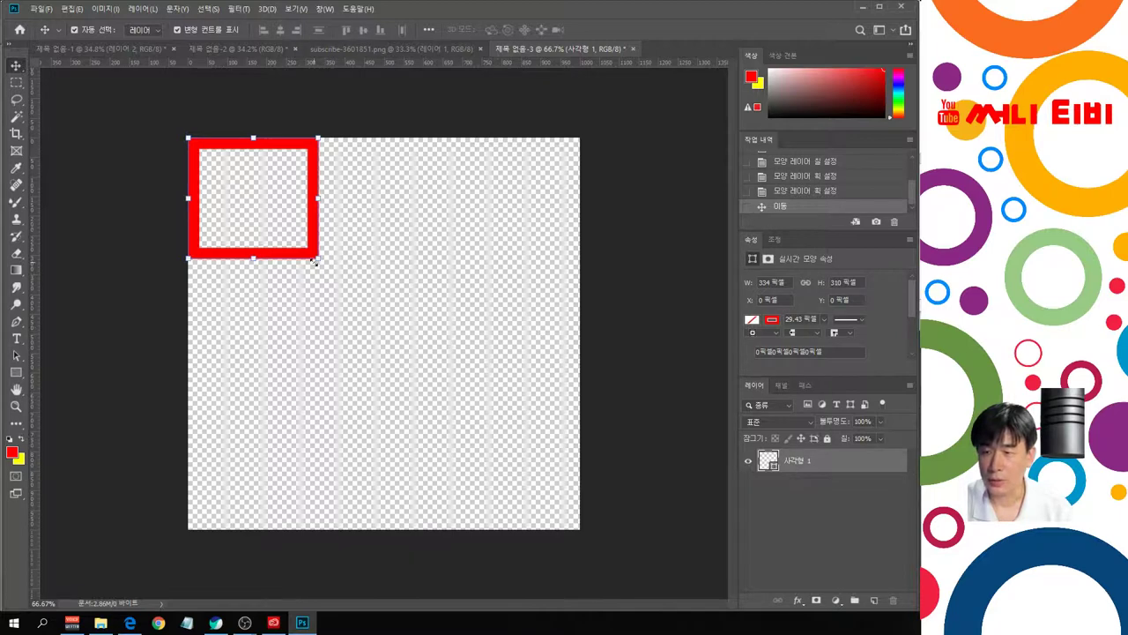
left_click_drag(317, 260, 579, 530)
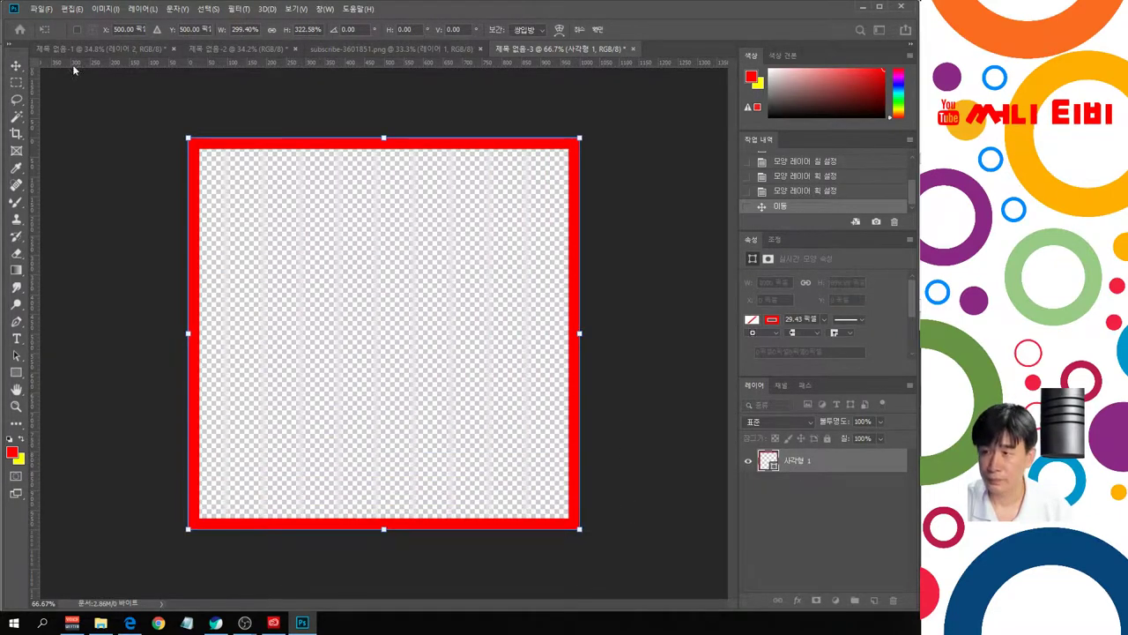
key("Return")
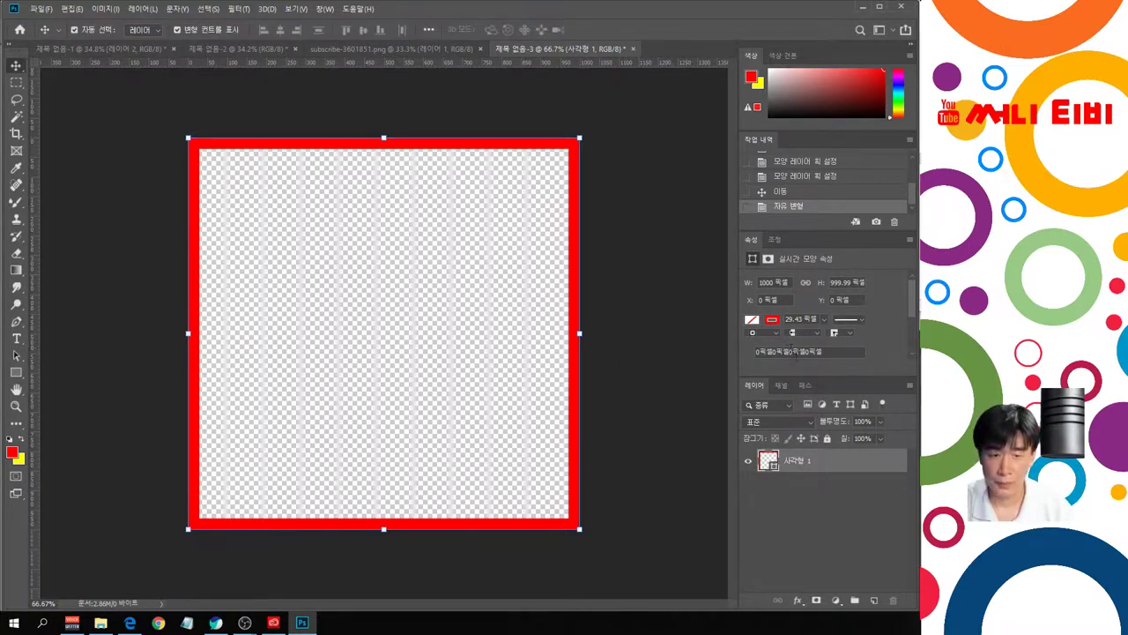
Step: Round all four corners of the red frame with an 80 px radius and deselect the shape
left_click(793, 352)
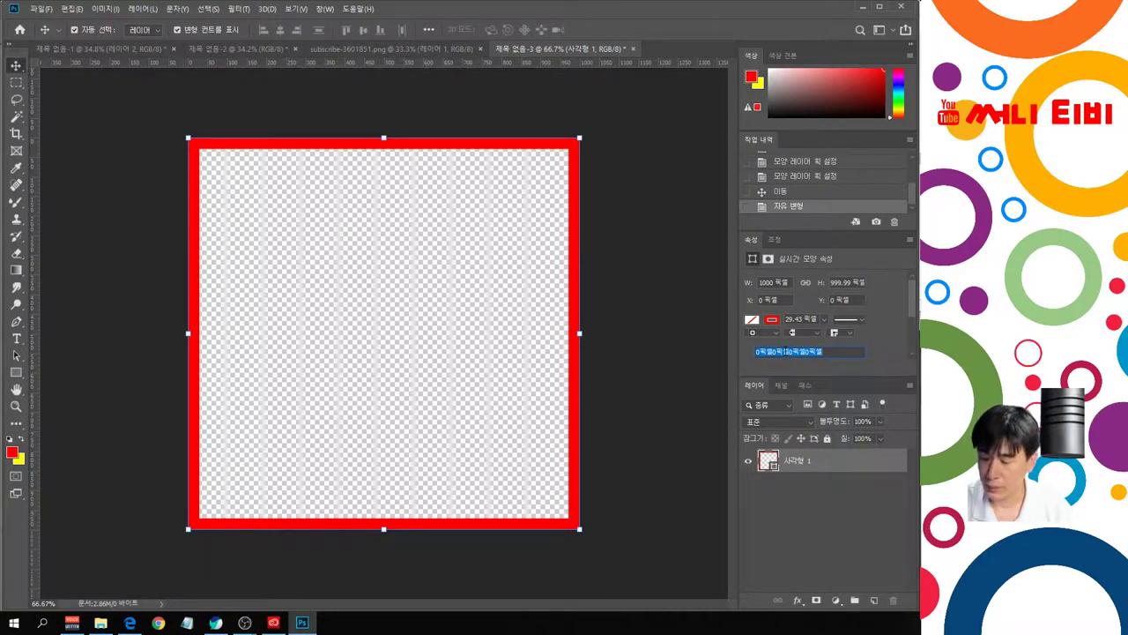
type("8")
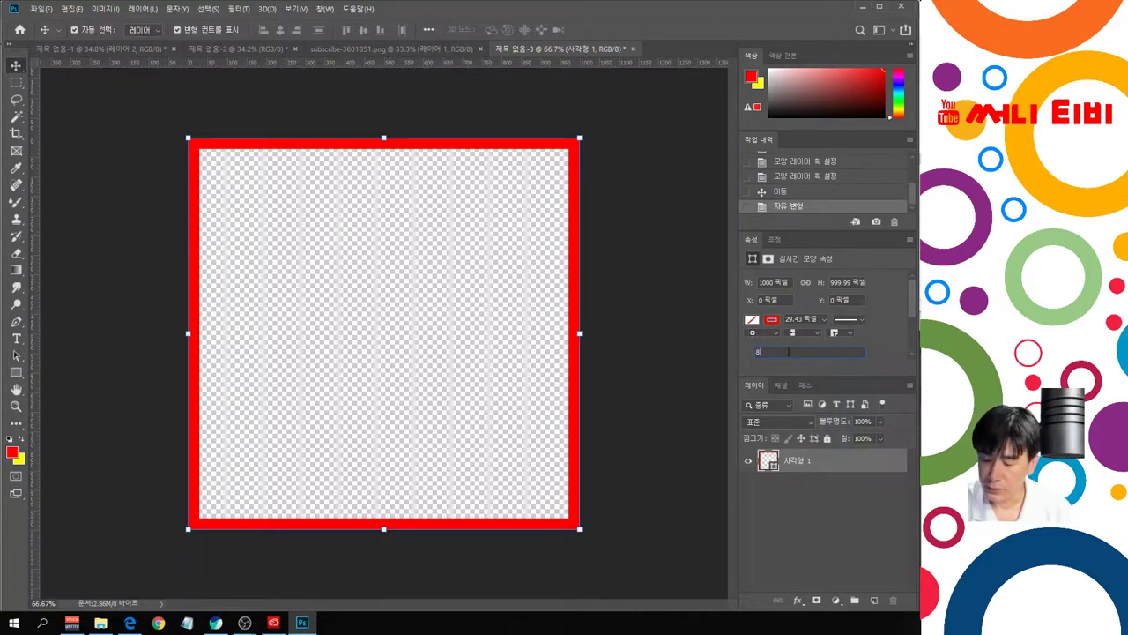
type("0")
key("Return")
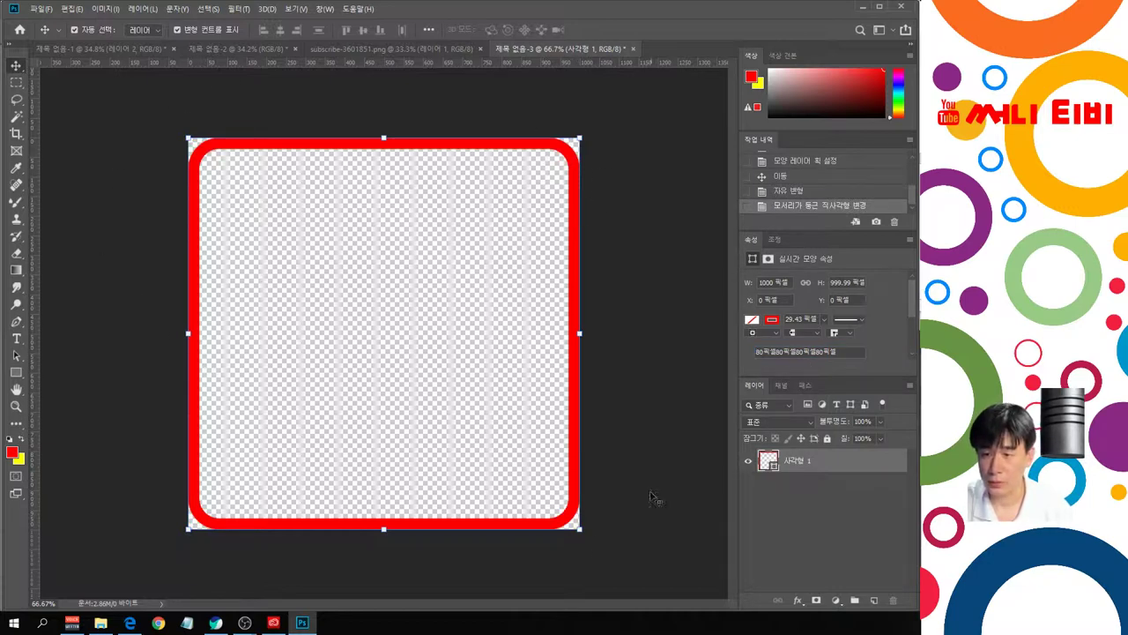
left_click(667, 434)
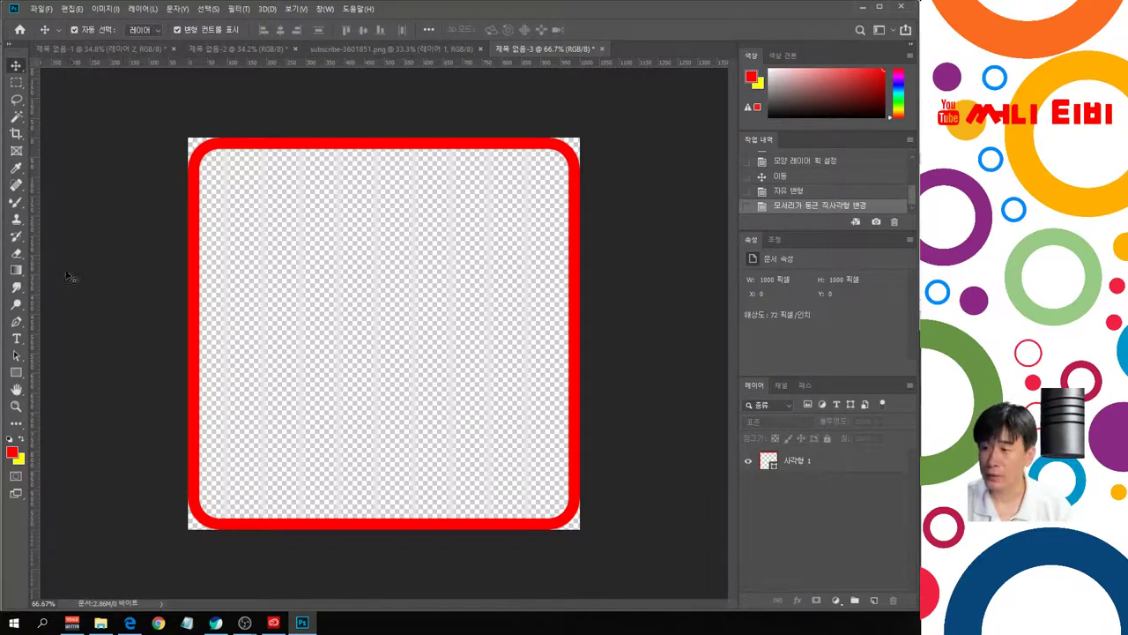
left_click(16, 339)
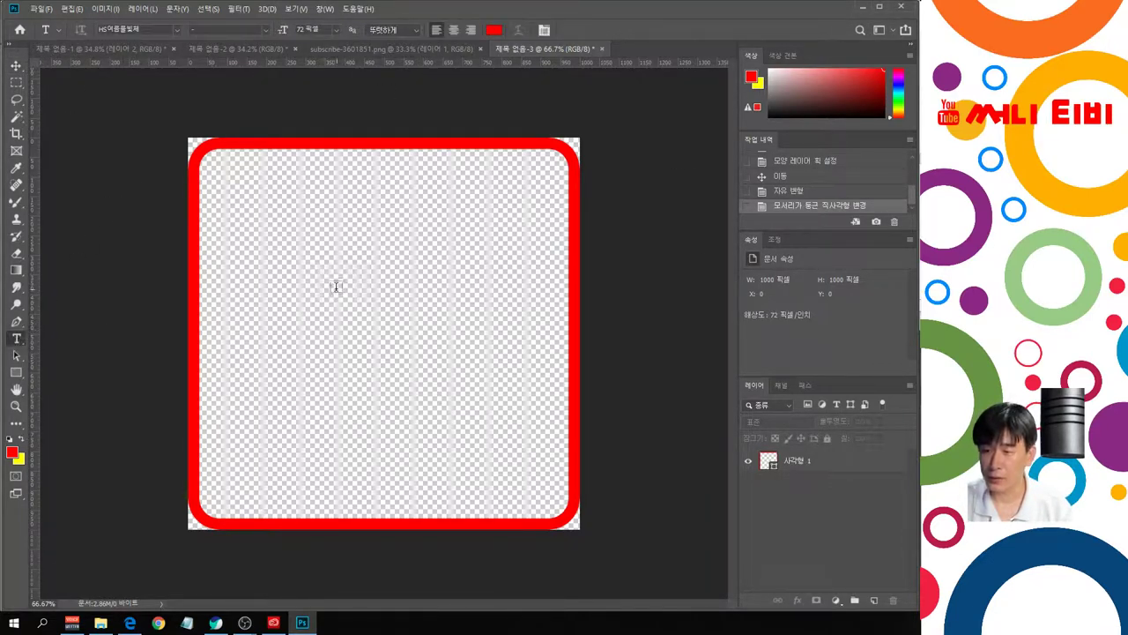
left_click(16, 66)
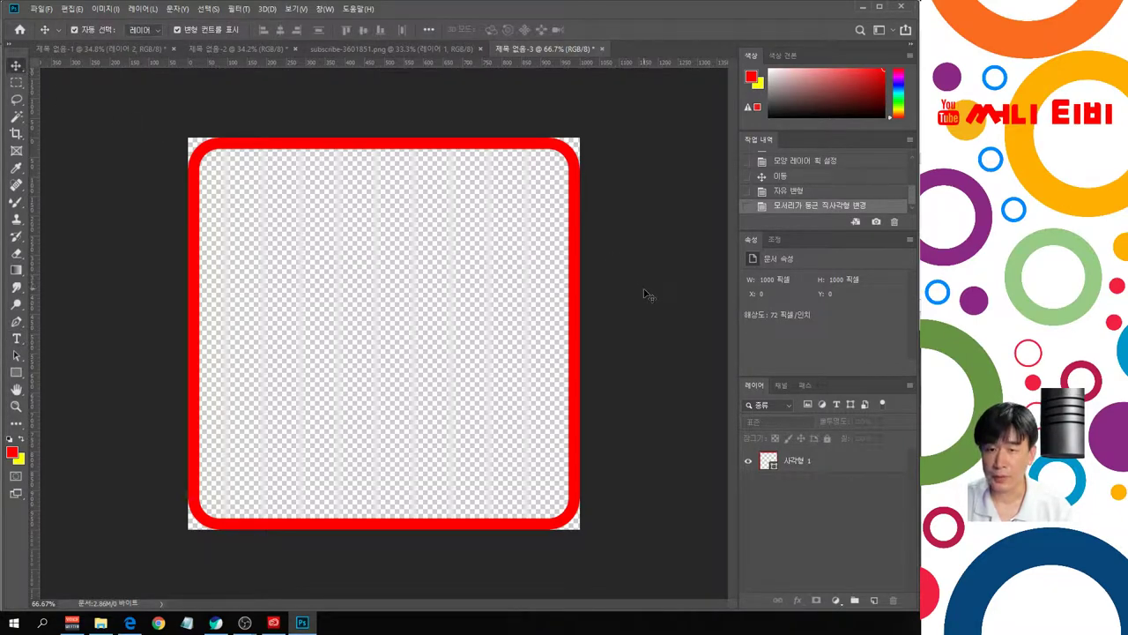
Step: Switch to the Edge browser and search Pixabay for 구독 images, browsing the results
left_click(129, 622)
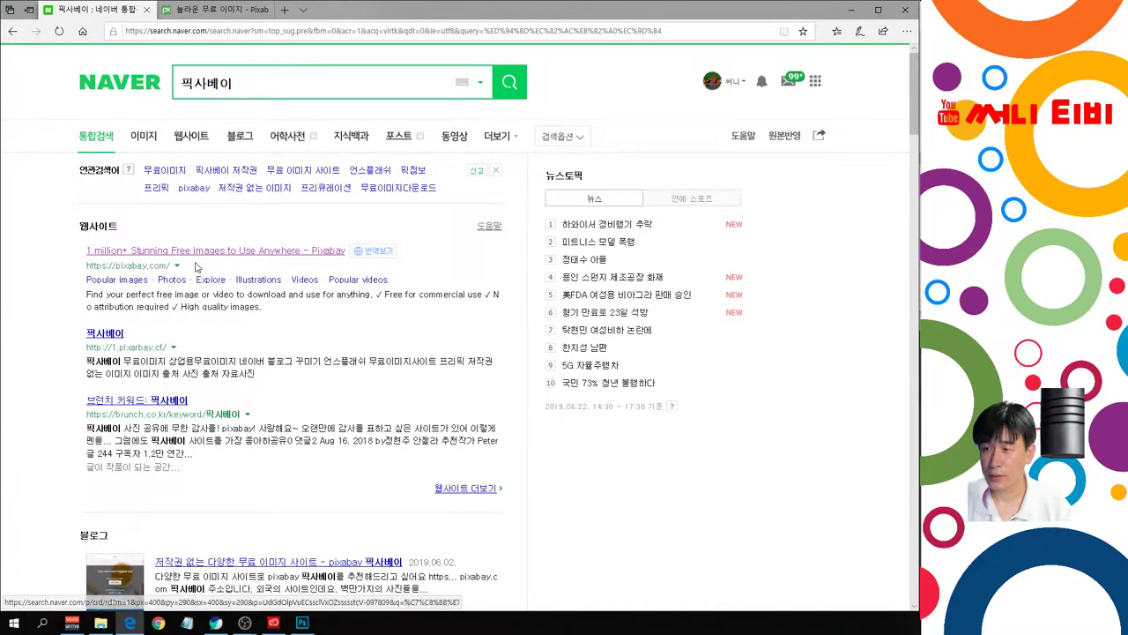
left_click(201, 16)
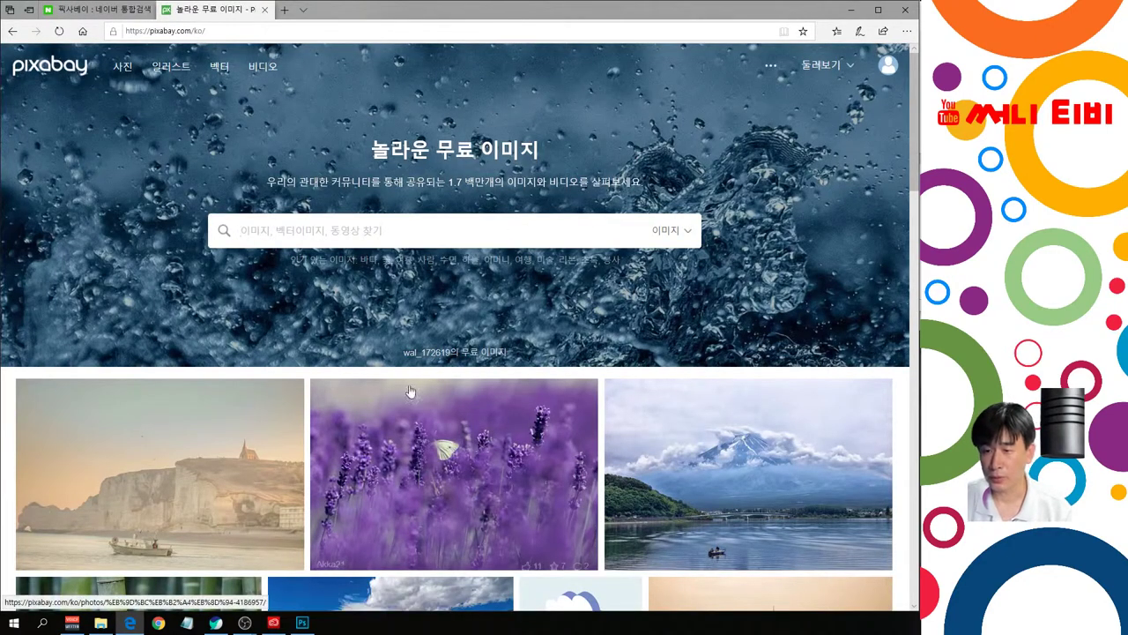
left_click(372, 230)
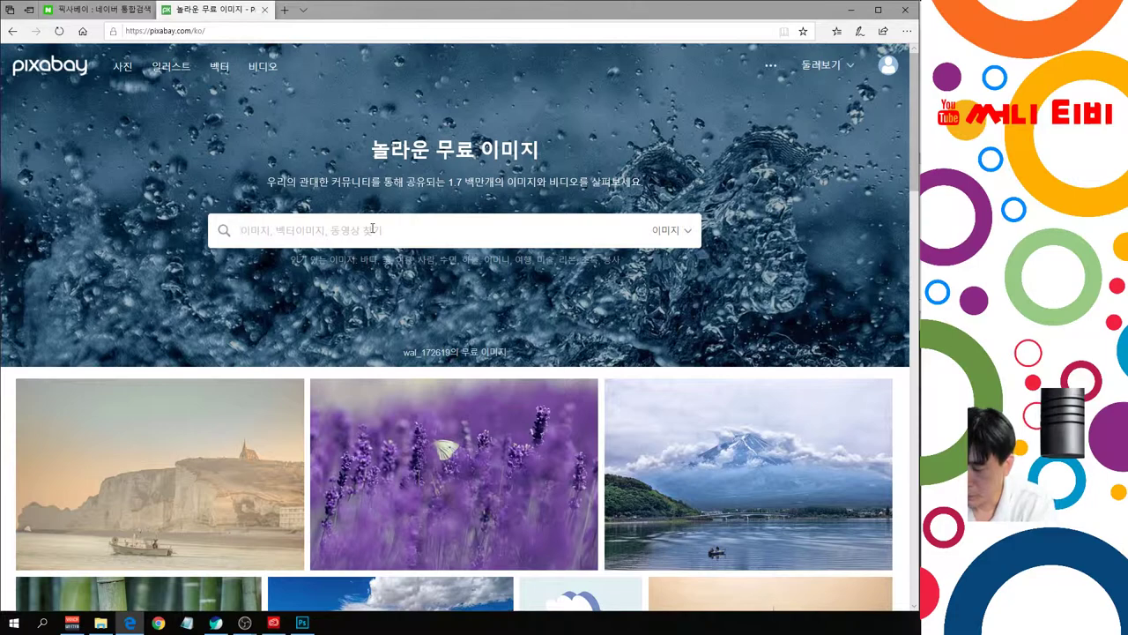
type("ㄱ")
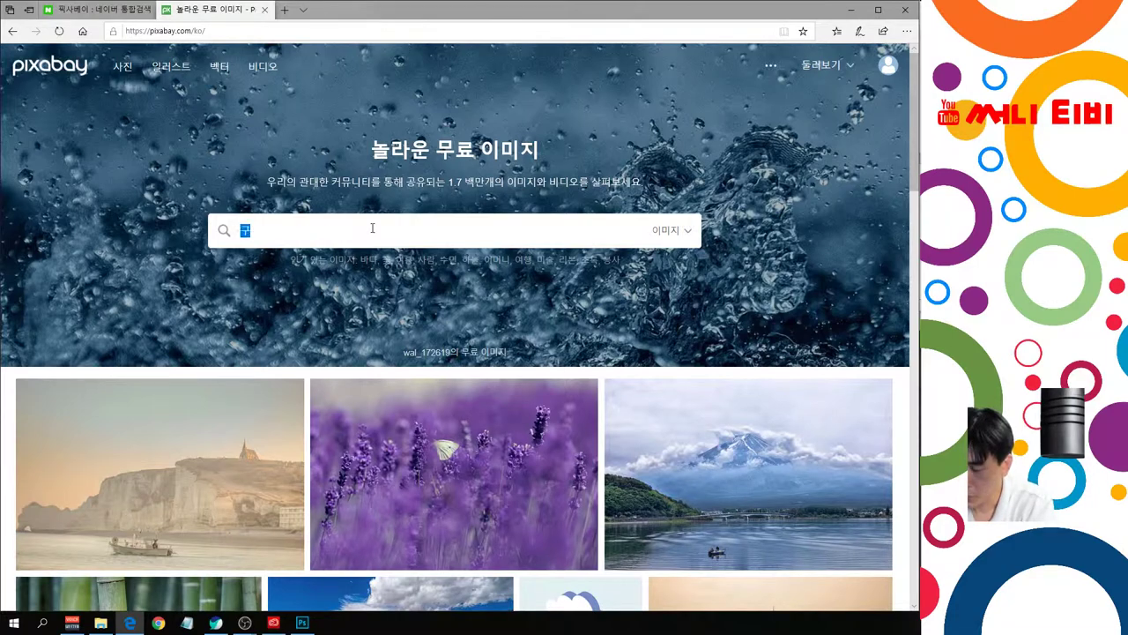
type("ㅜㄷㅗㄱ")
key("Return")
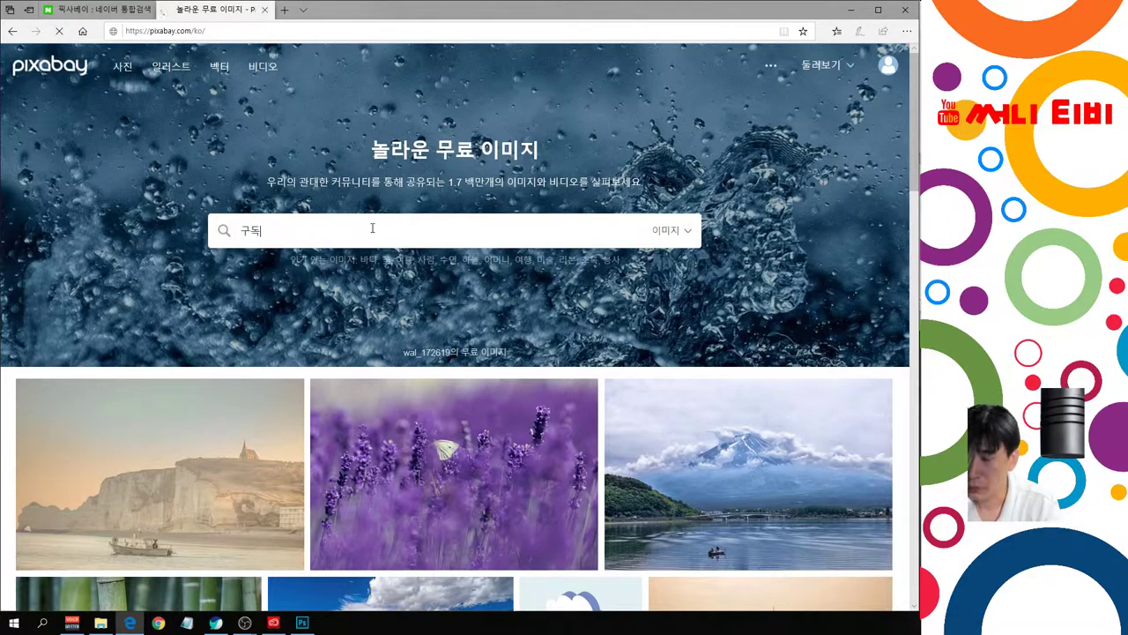
scroll(405, 353, "down", 1)
scroll(405, 353, "down", 3)
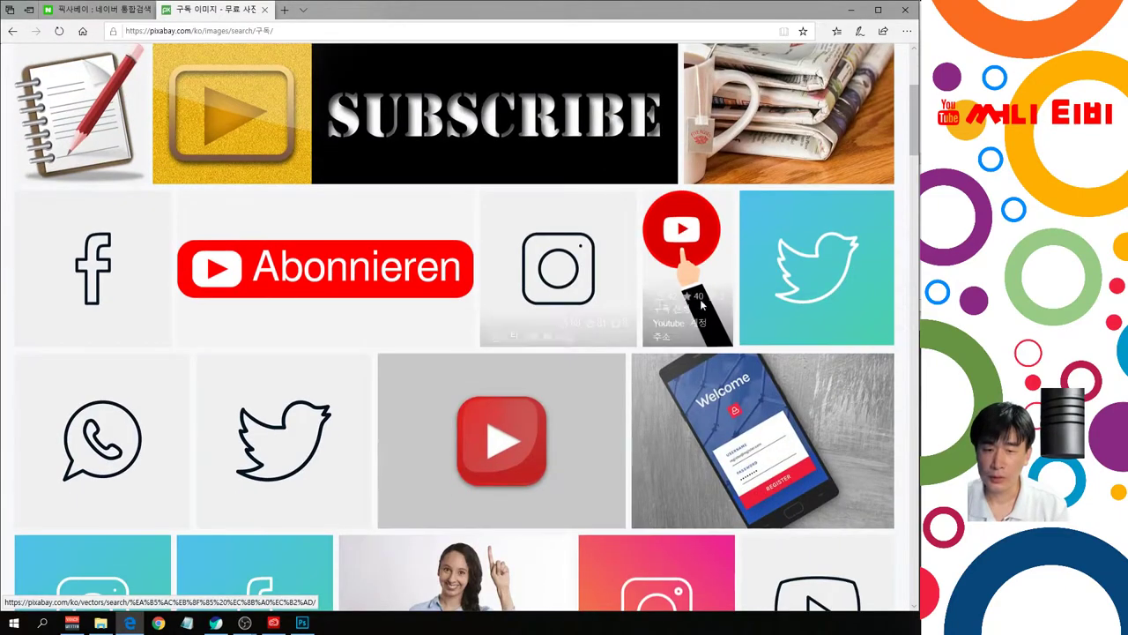
Step: Download the Pixabay picture of a hand pointing at a red YouTube button as a 1115×1920 PNG and view the Downloads folder
left_click(705, 240)
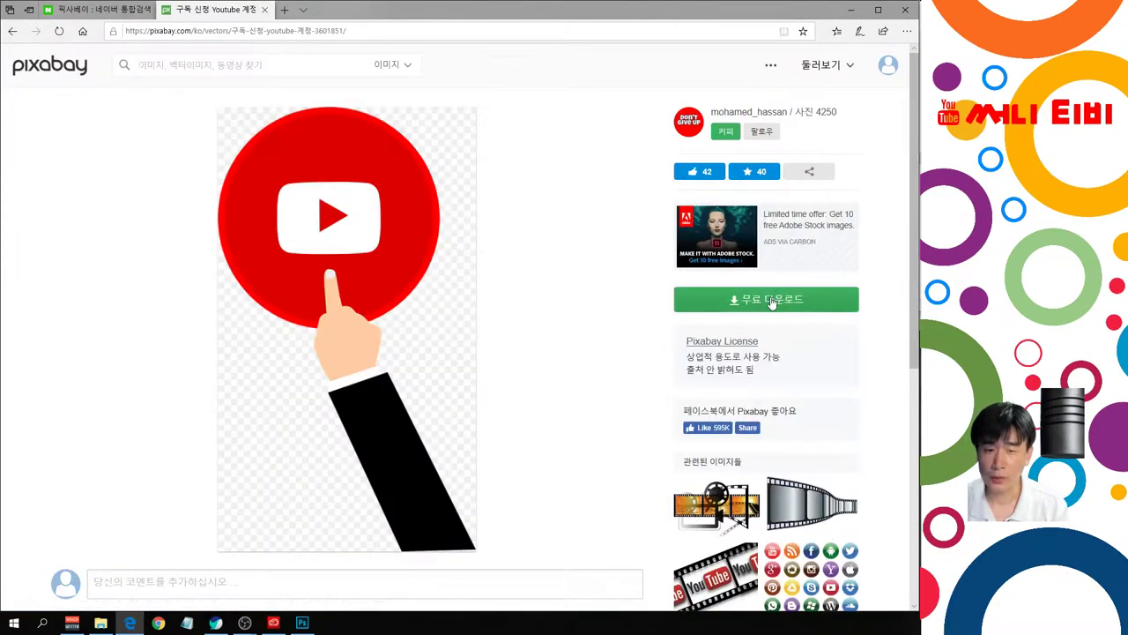
left_click(772, 301)
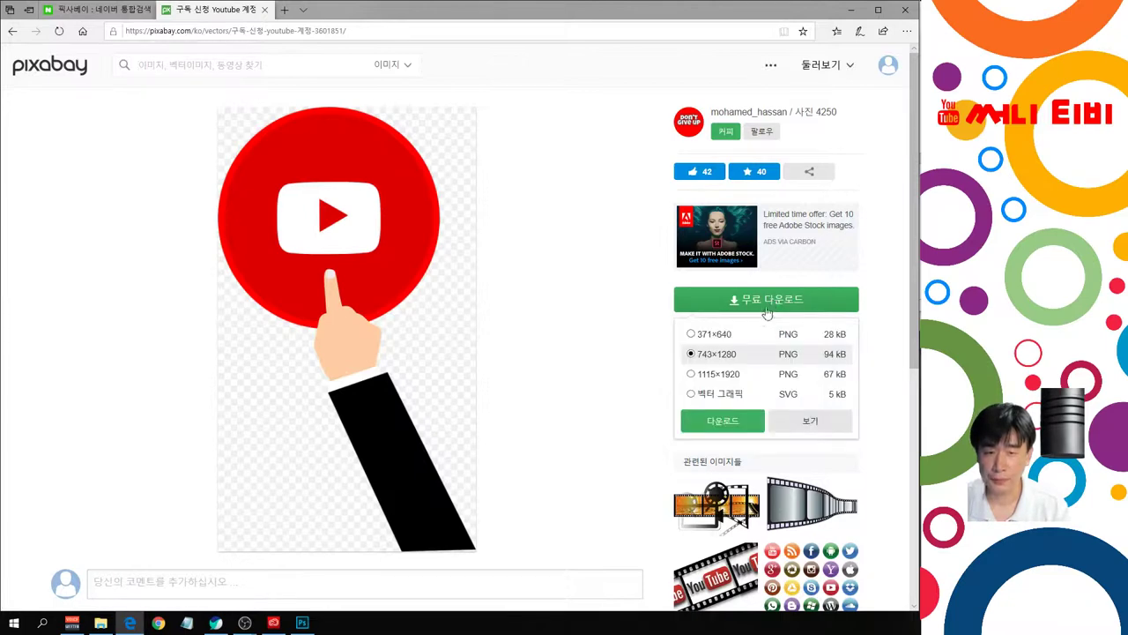
left_click(728, 375)
left_click(728, 422)
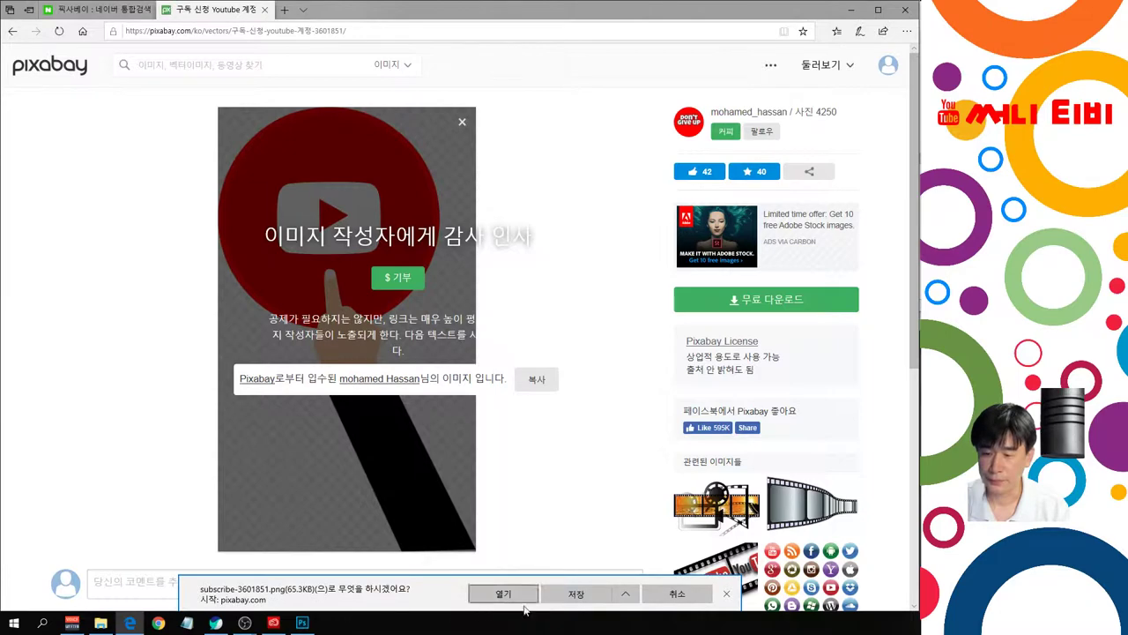
left_click(577, 595)
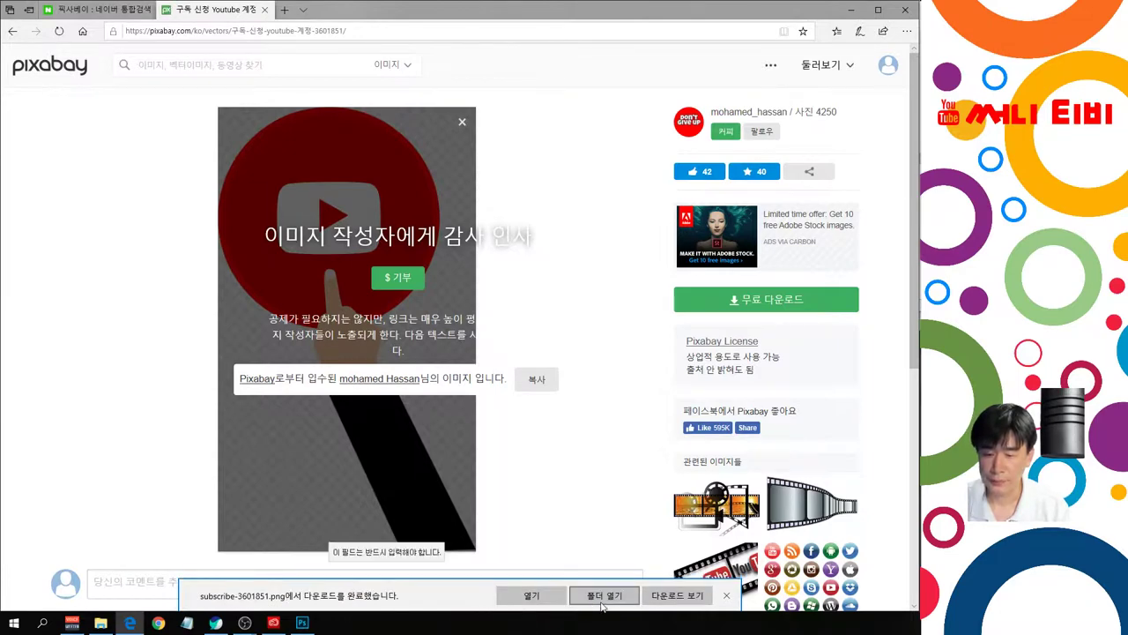
left_click(101, 624)
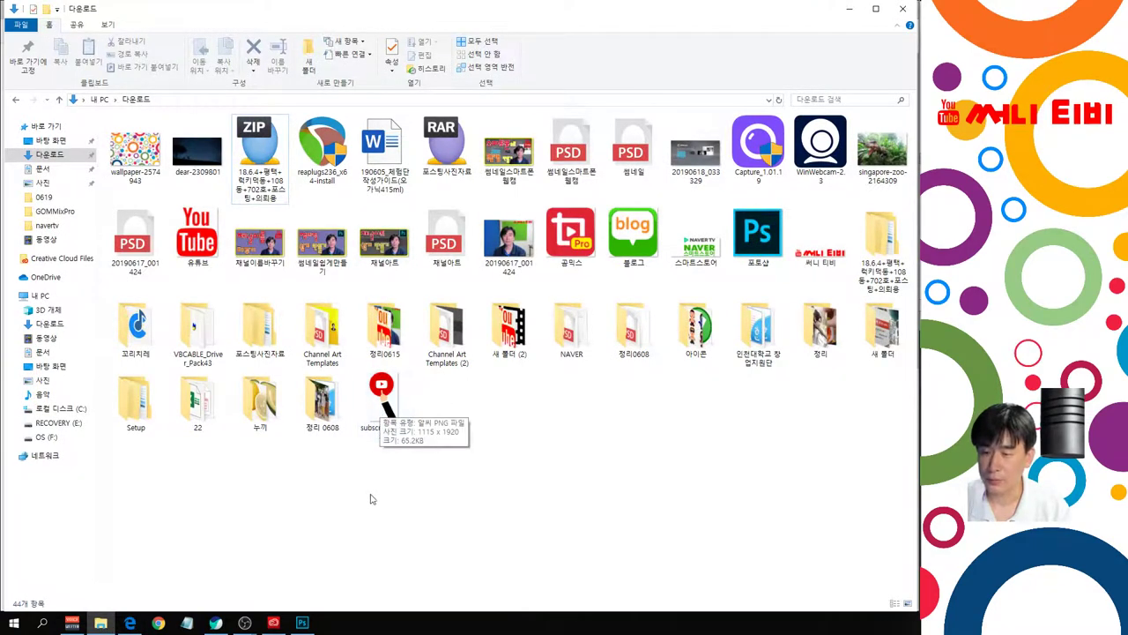
Step: Switch back to Photoshop, open the downloaded subscribe-3601851.png and update it from disk
left_click(299, 623)
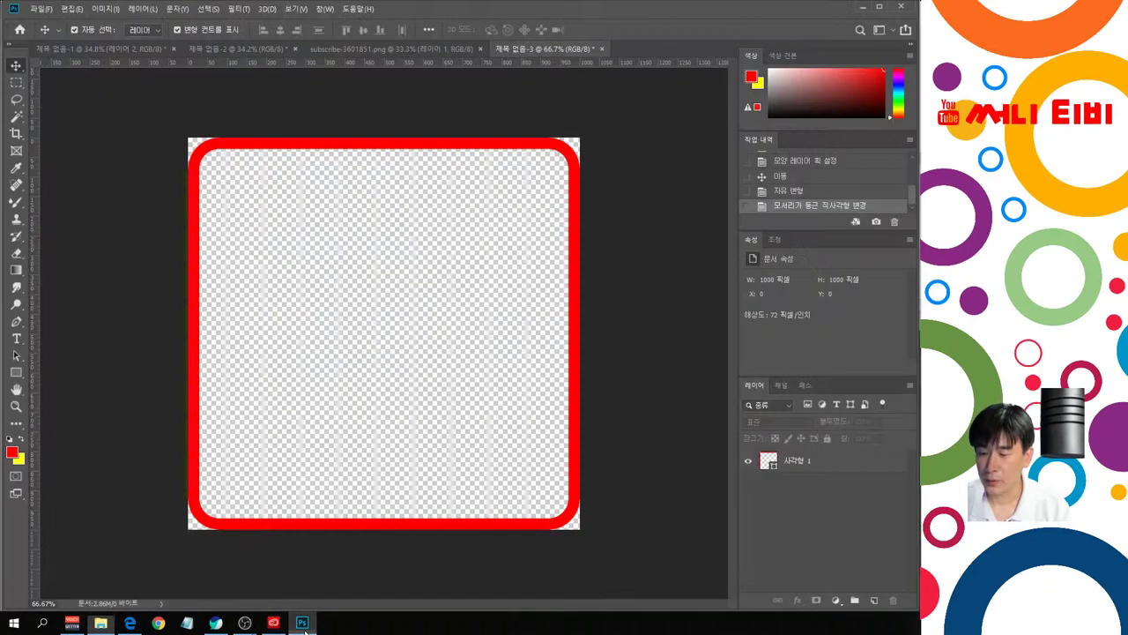
left_click(42, 9)
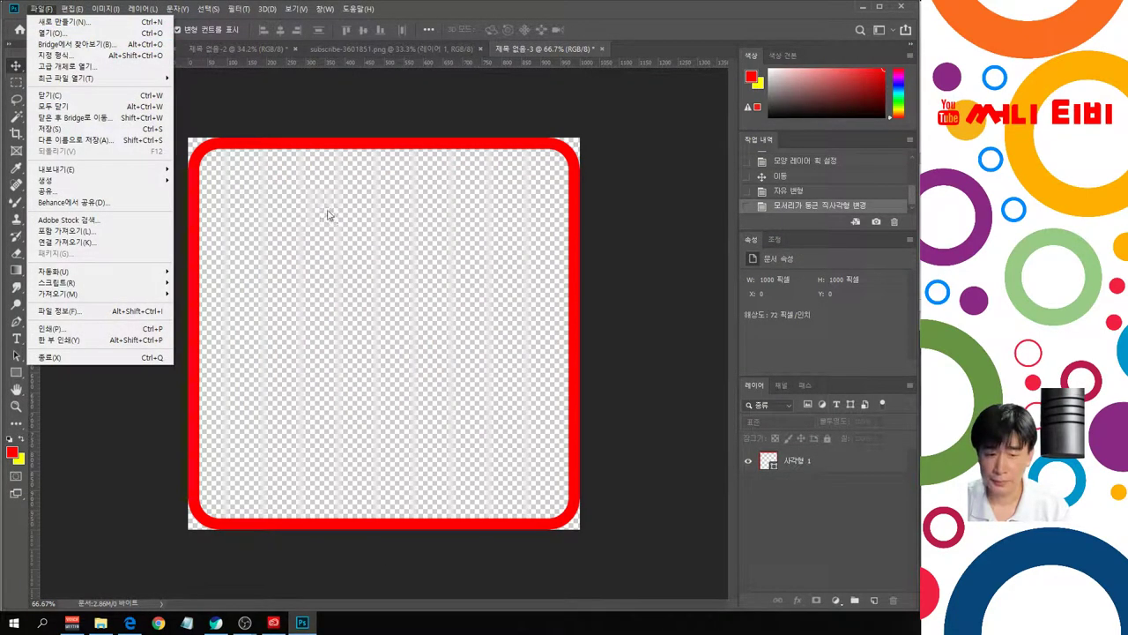
left_click(625, 311)
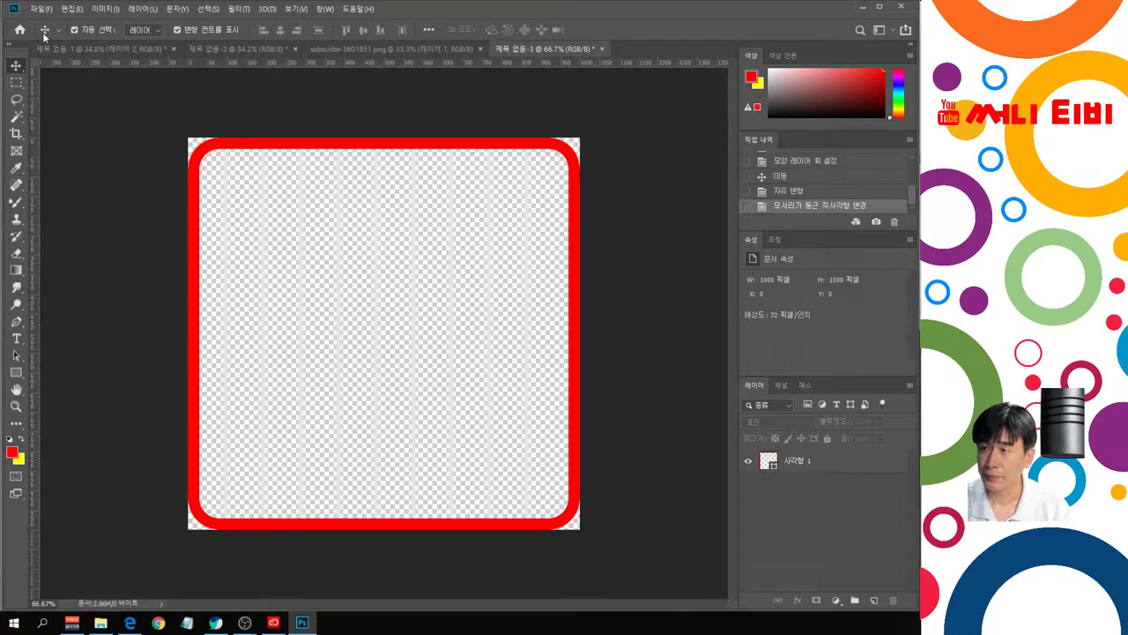
left_click(40, 10)
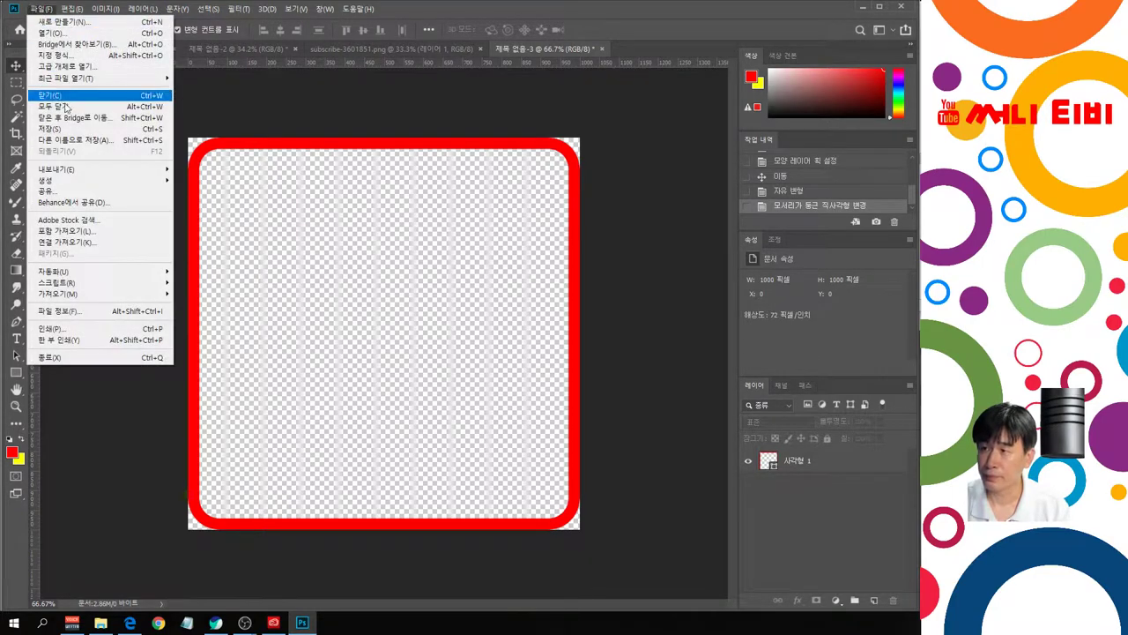
left_click(50, 32)
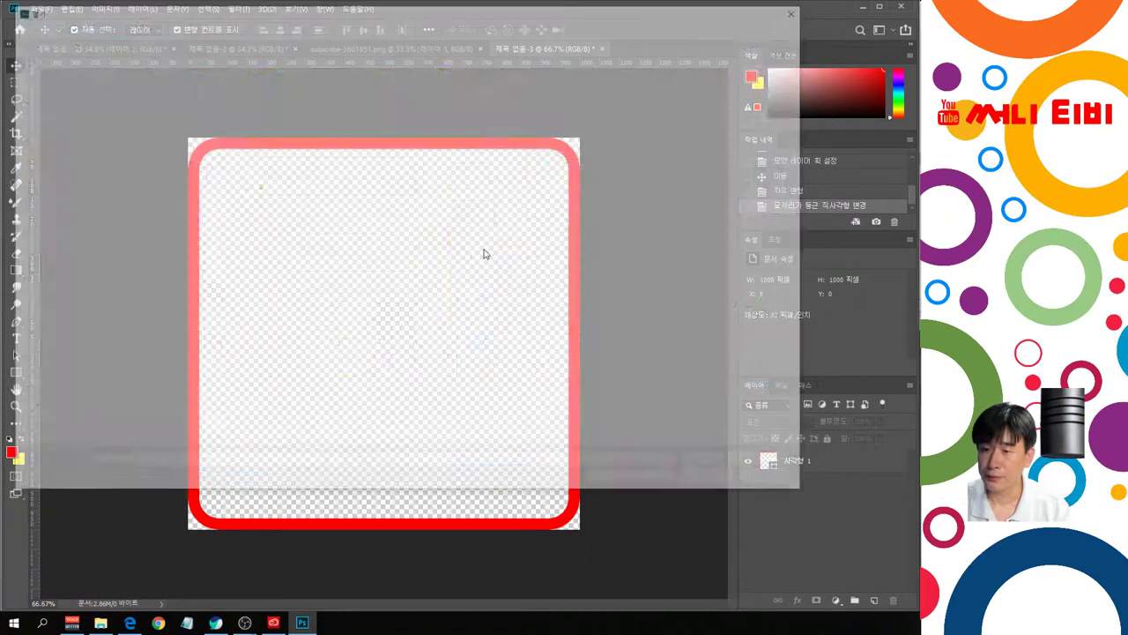
double_click(456, 279)
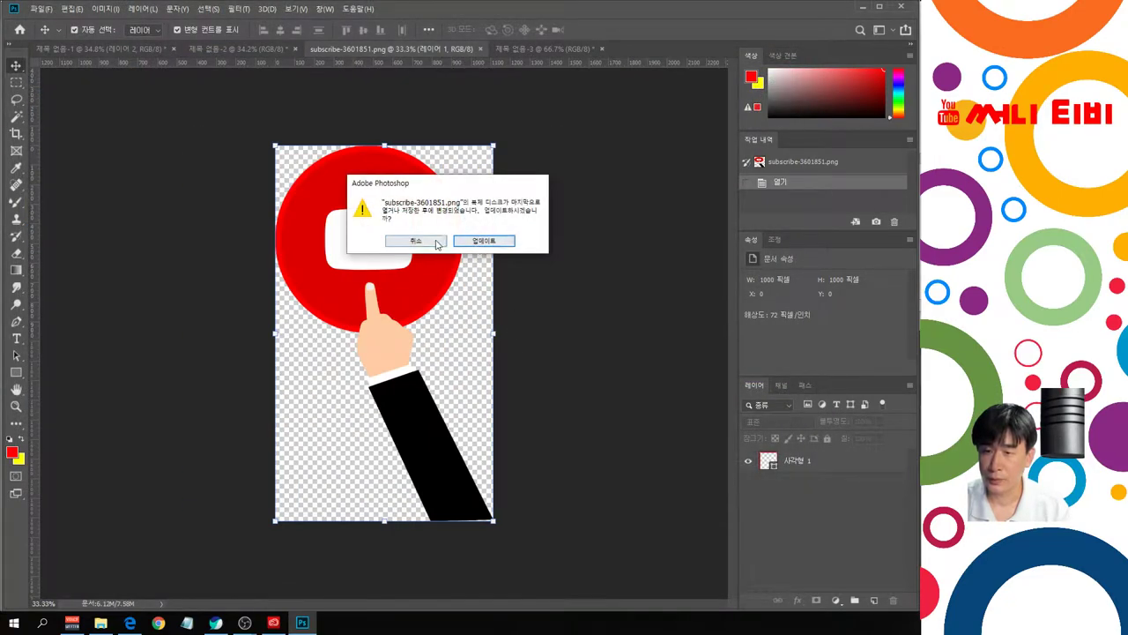
left_click(480, 241)
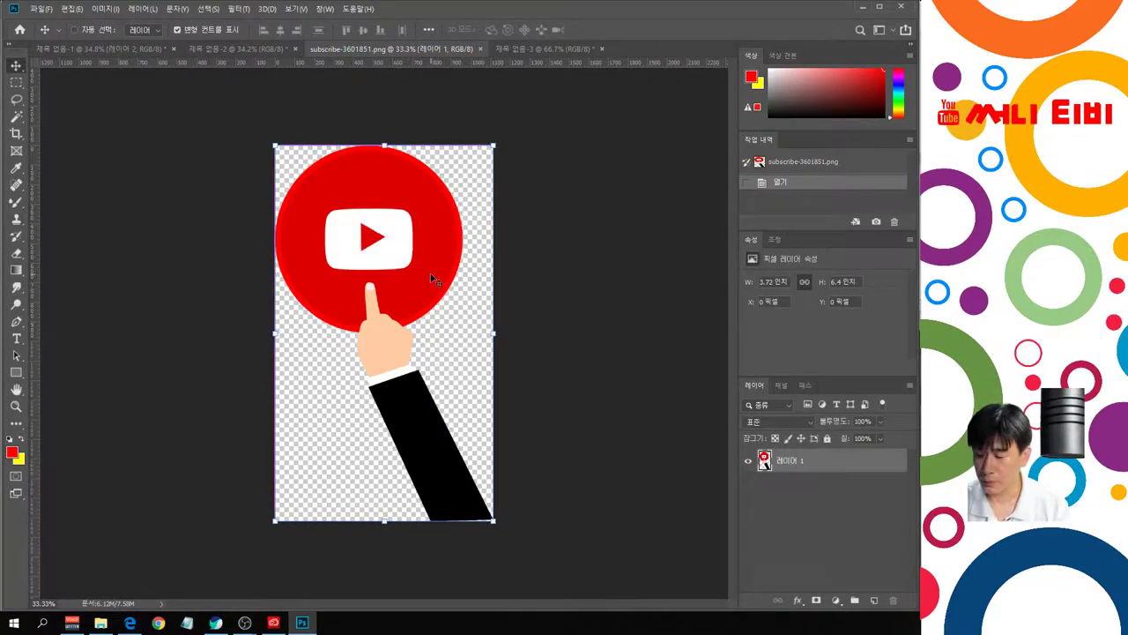
Step: Copy the subscribe picture into the red-framed document, shrink it to about 52% and move it inside the frame
left_click(523, 49)
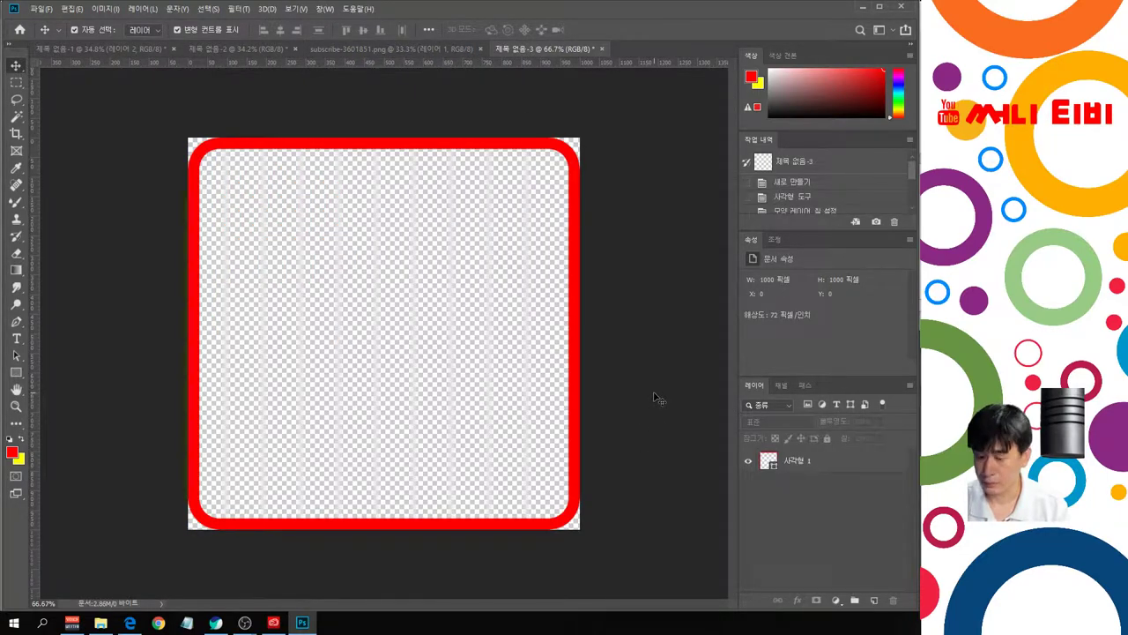
key("ctrl+v")
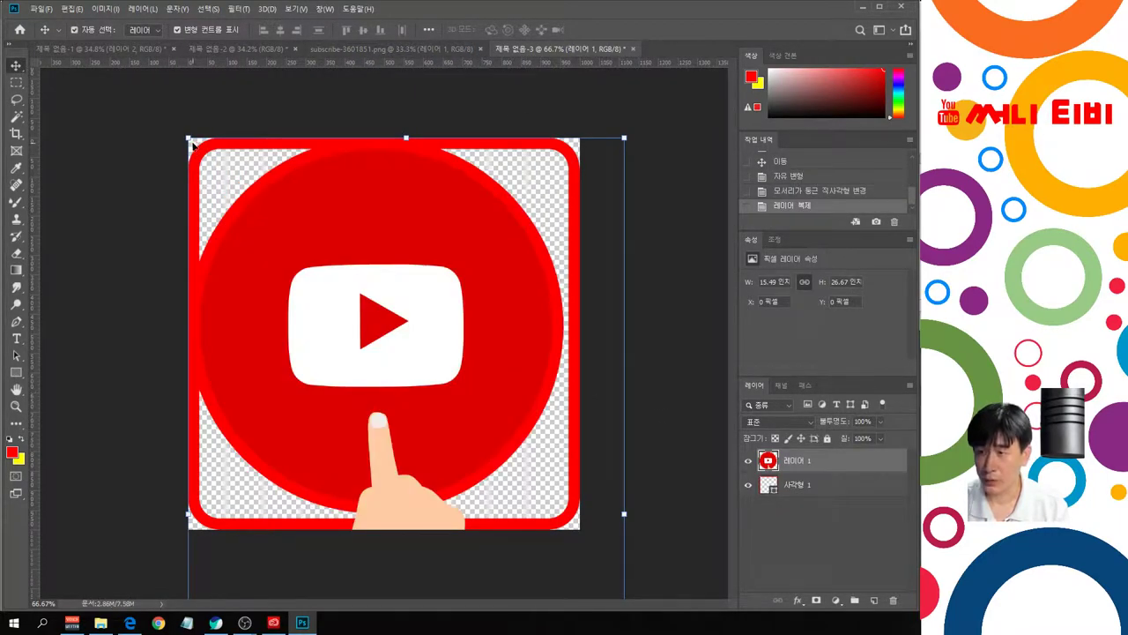
left_click_drag(192, 143, 490, 492)
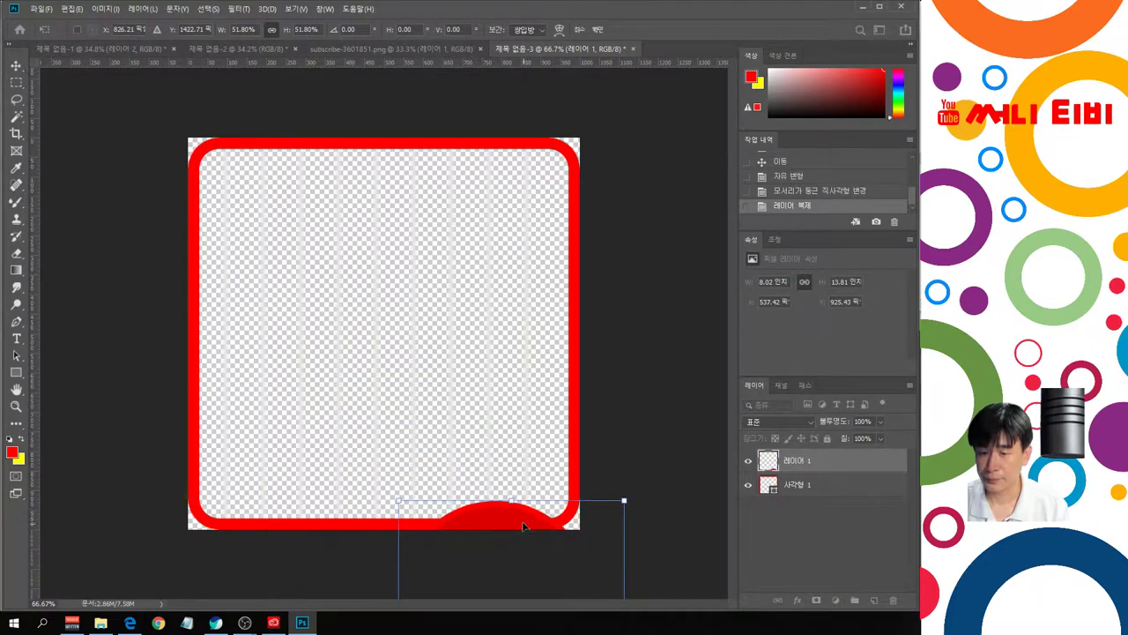
left_click_drag(522, 526, 394, 276)
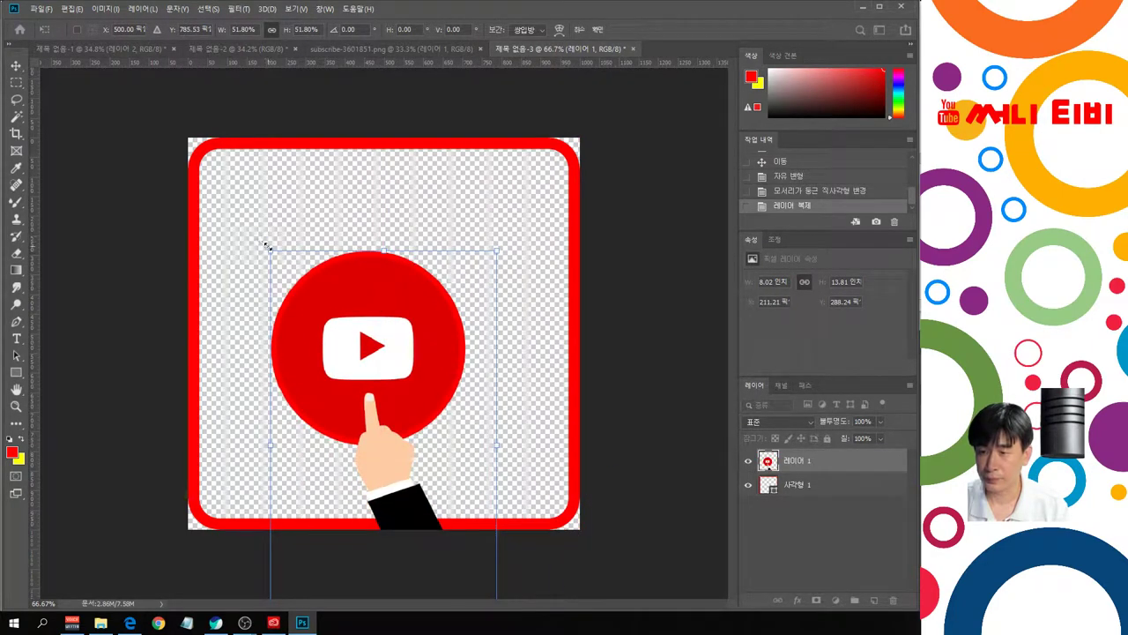
Step: Resize the subscribe picture to about 7.64 × 13.16 inches and centre its red circle horizontally within the frame
left_click_drag(275, 255, 207, 221)
left_click_drag(404, 298, 346, 408)
key("Return")
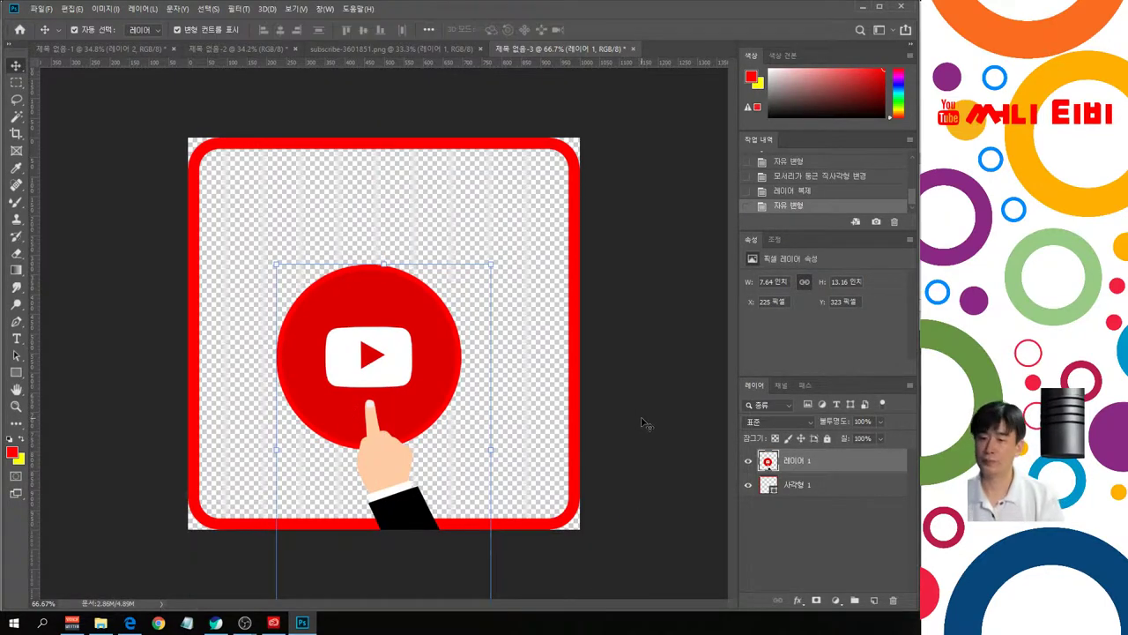
left_click(683, 408)
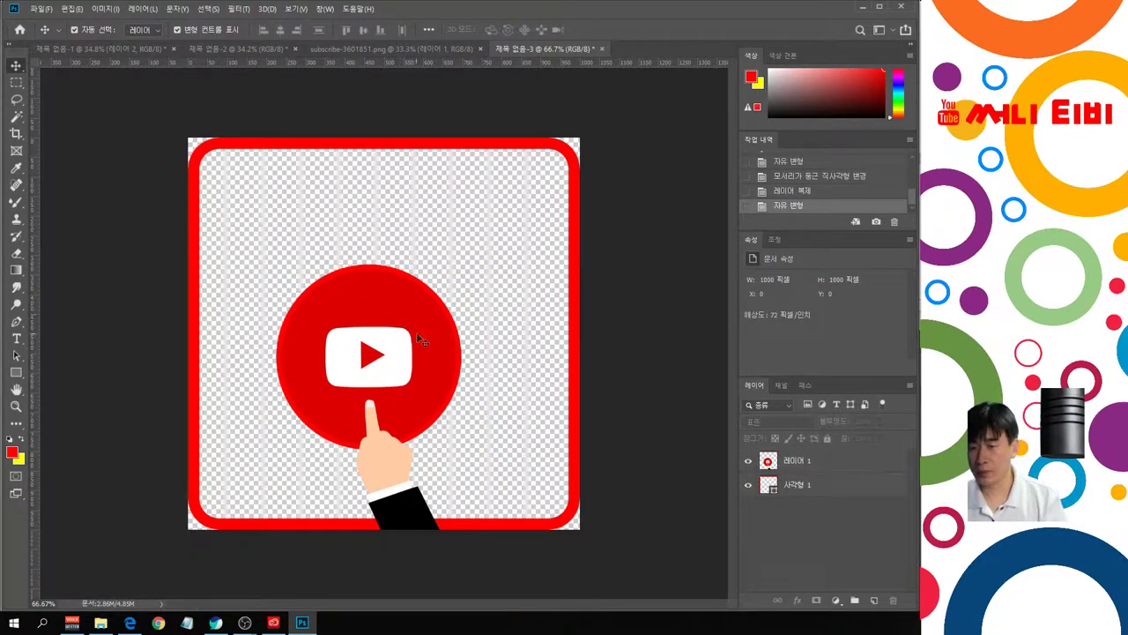
left_click_drag(418, 335, 441, 340)
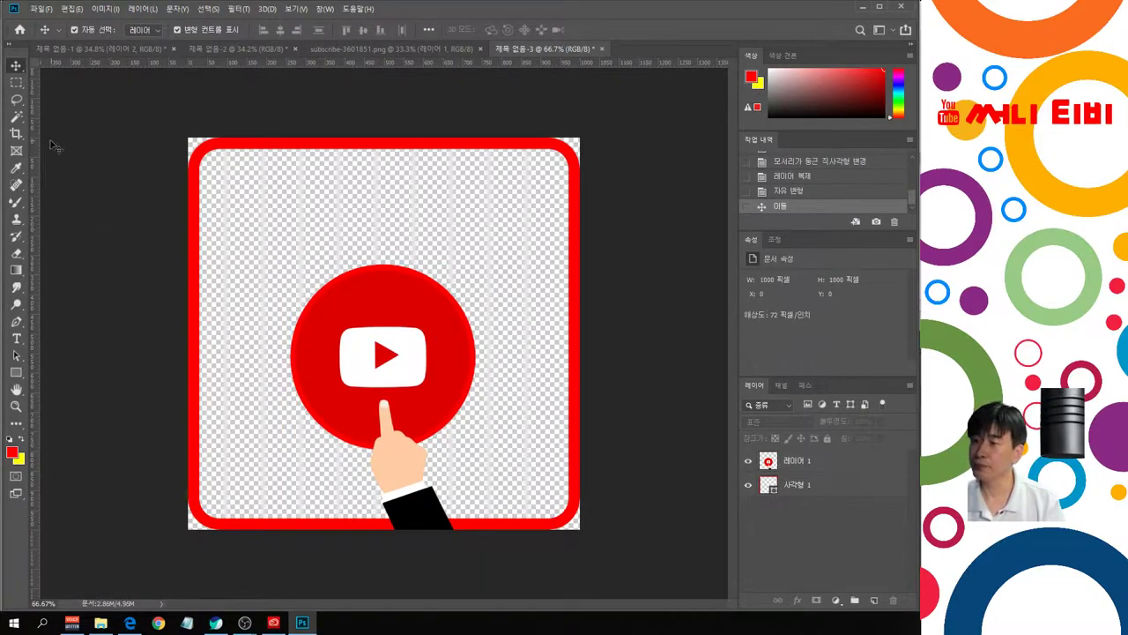
Step: Add the red text 구독 above the red circle, near the frame's upper left
left_click(16, 338)
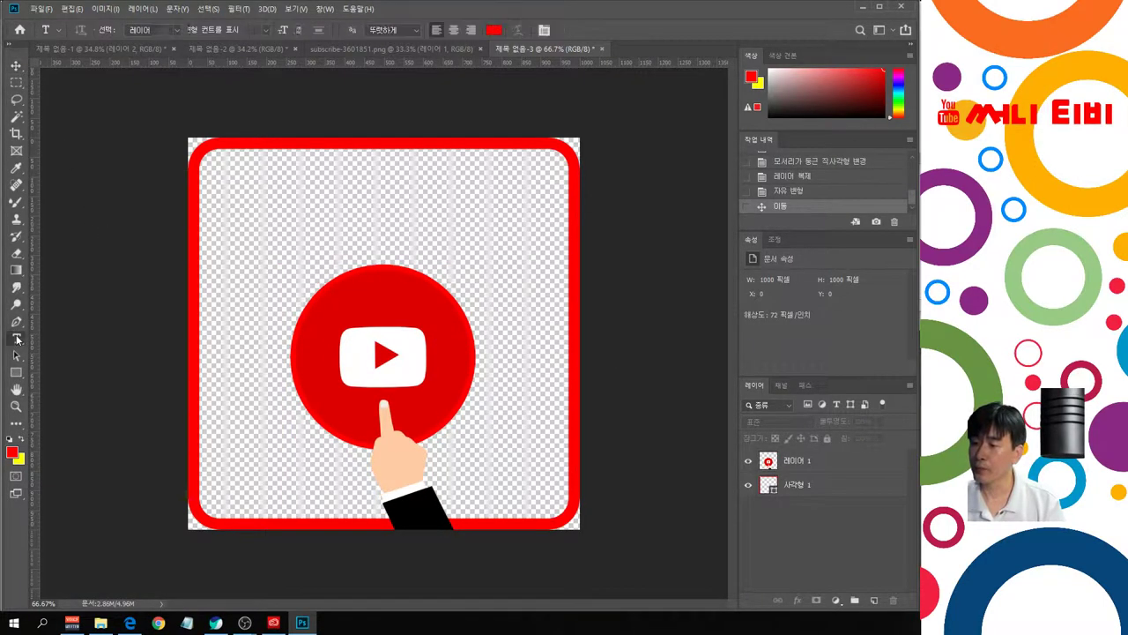
left_click(279, 221)
type("rnehr")
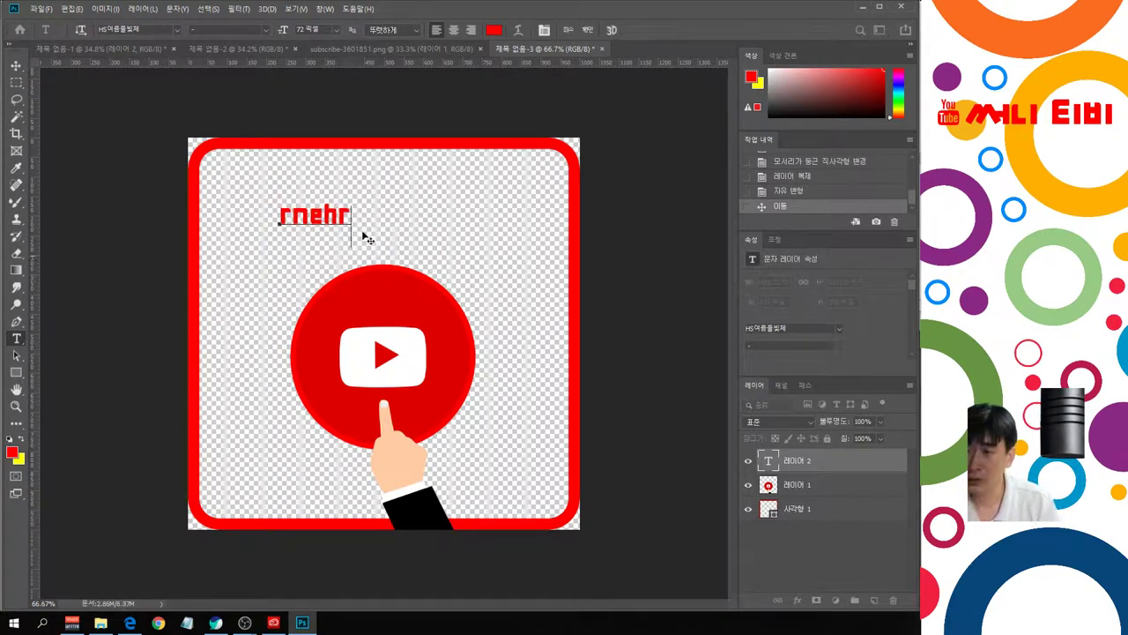
left_click_drag(353, 234, 253, 218)
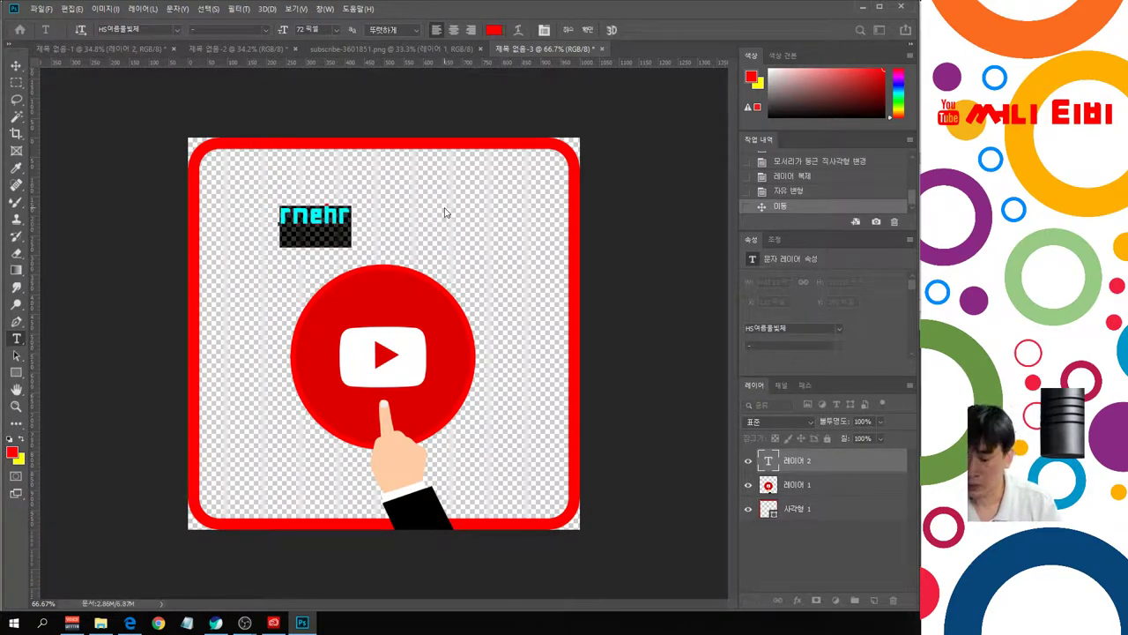
type("구")
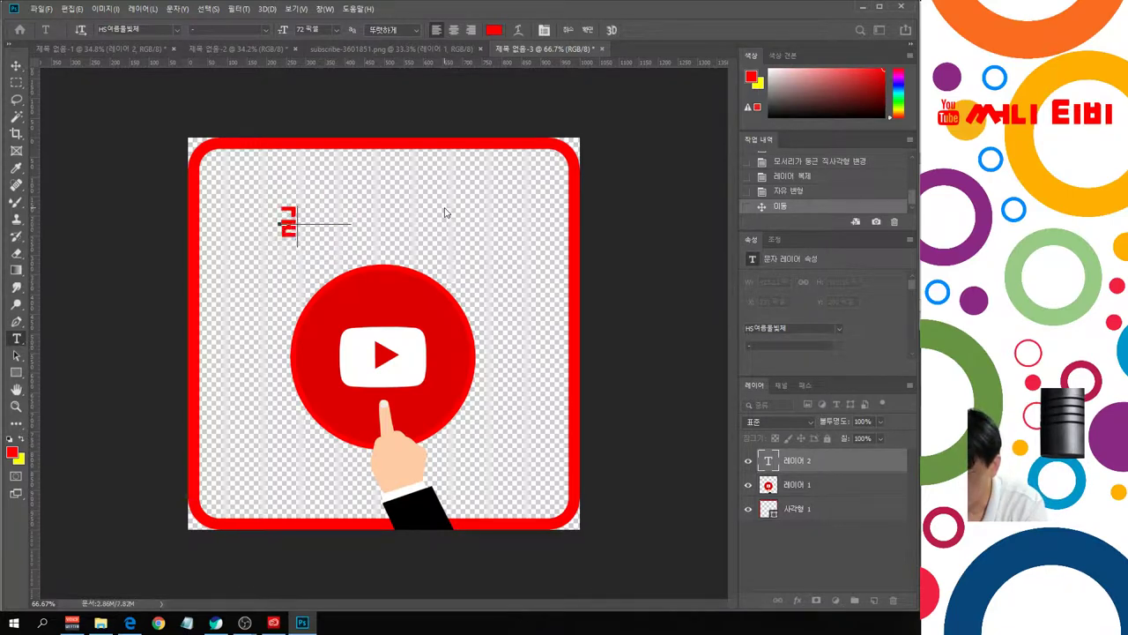
type("독")
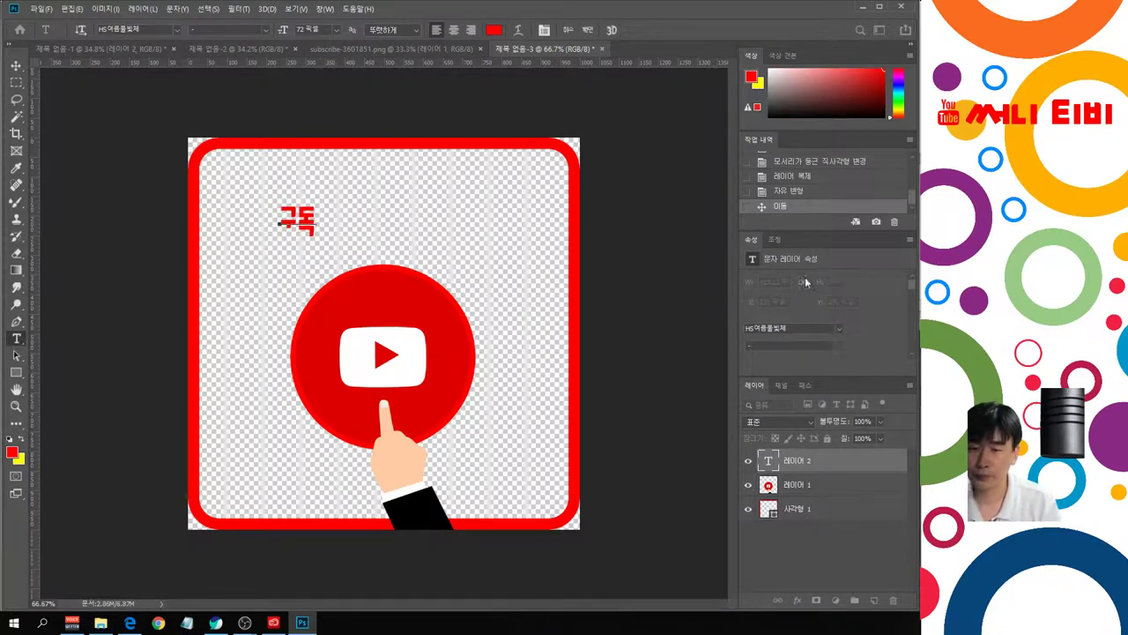
left_click(638, 362)
Step: Enlarge the 구독 text to about 541% and centre it horizontally in the frame's upper half
left_click(15, 66)
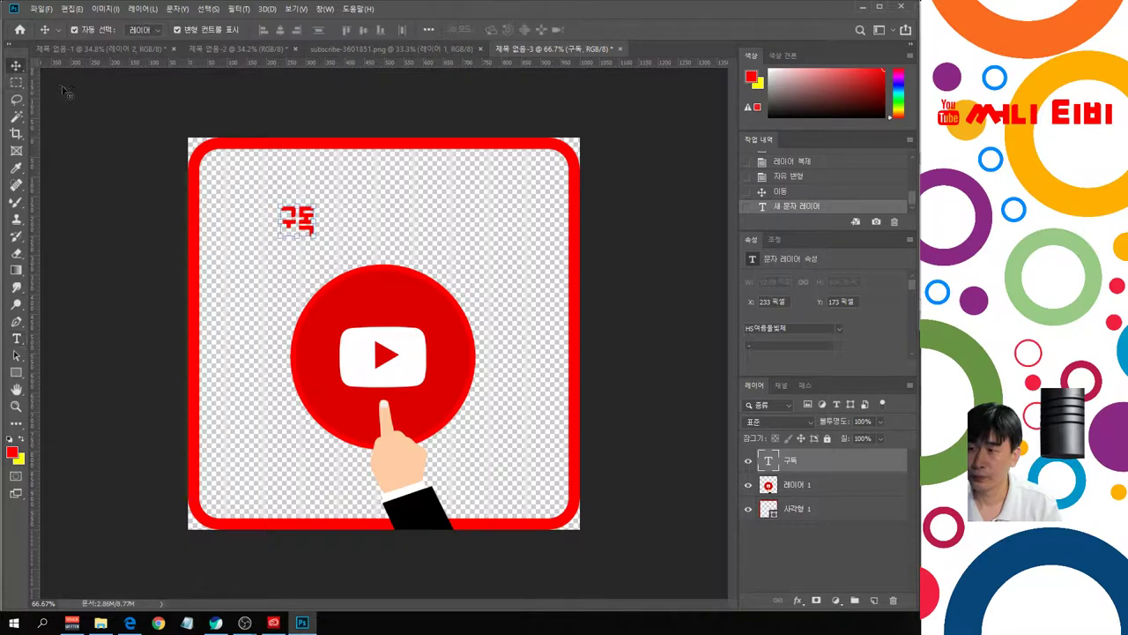
left_click_drag(315, 238, 449, 399)
left_click_drag(391, 239, 425, 207)
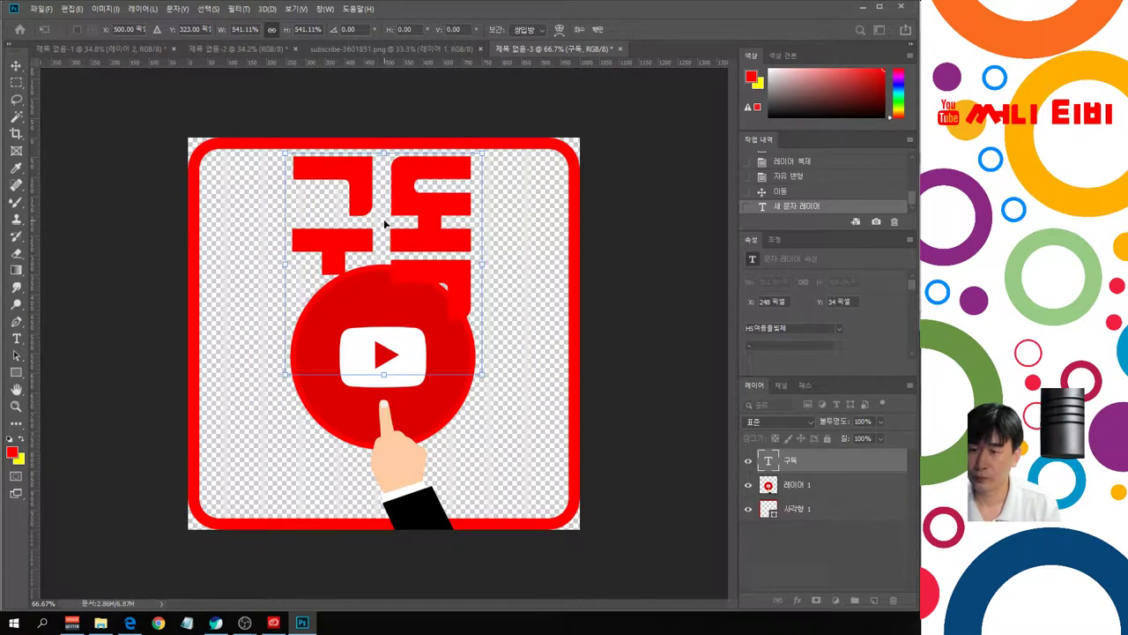
key("Return")
Step: Insert spacing between 구 and 독 and shift the widened text left so both characters sit inside the frame
key("t")
double_click(386, 220)
left_click(385, 218)
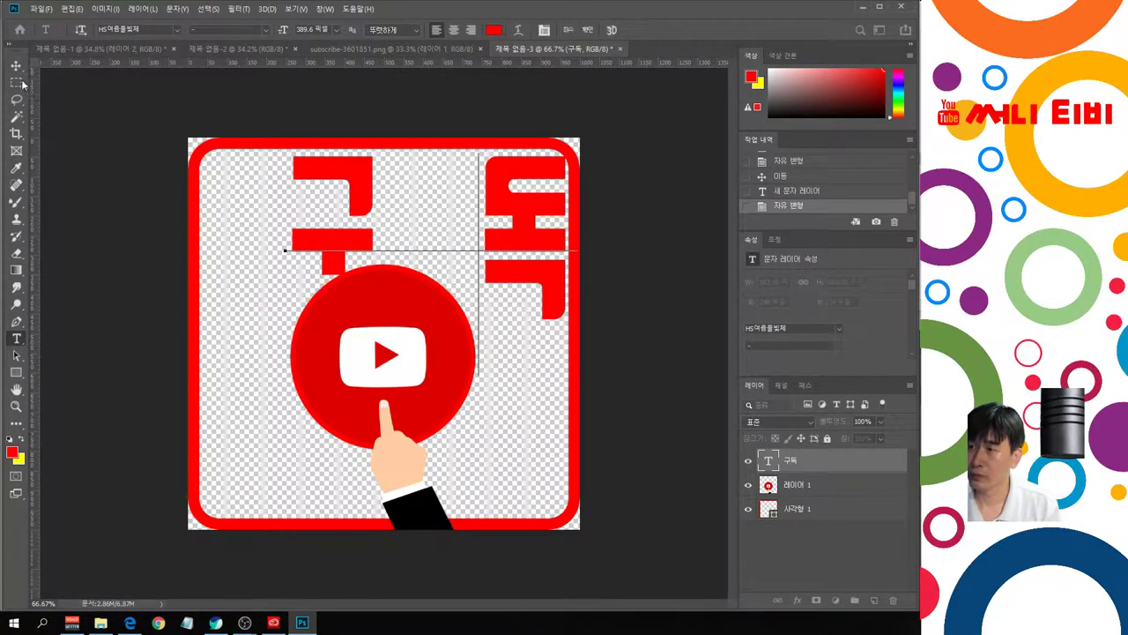
key("ctrl+Return")
key("v")
left_click_drag(515, 268, 477, 269)
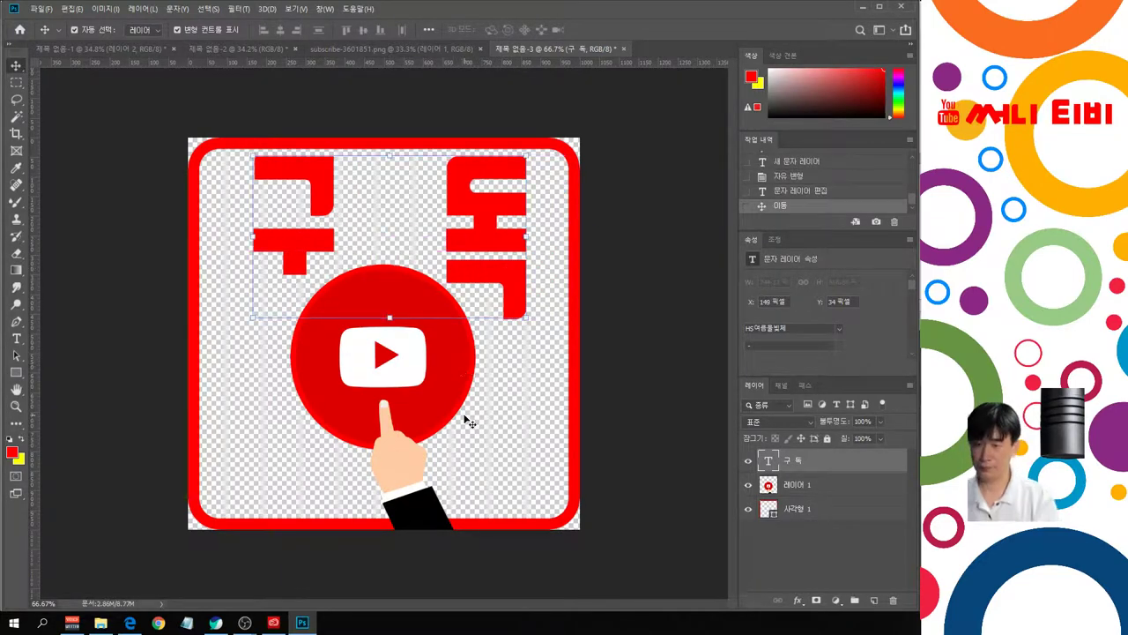
Step: Scale the spaced 구 독 text to about 114.5% and position it at about X 87, Y 42 px around the circle
key("ctrl+t")
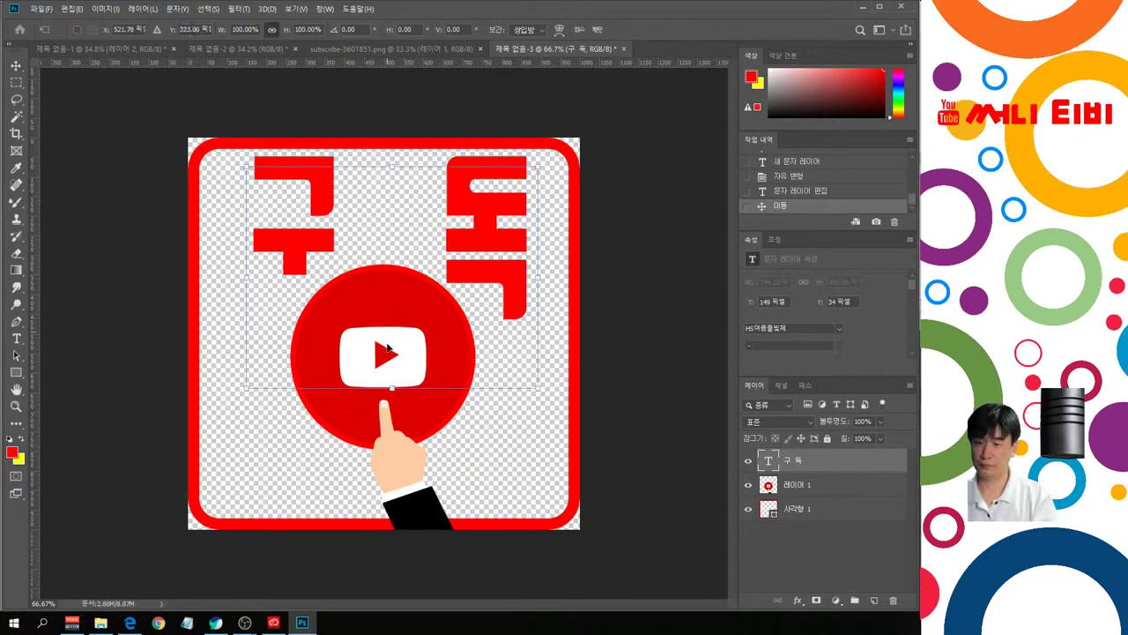
mouse_move(388, 315)
left_mouse_down()
mouse_move(425, 344)
mouse_move(388, 328)
mouse_move(401, 328)
left_mouse_up()
left_click_drag(260, 379, 214, 405)
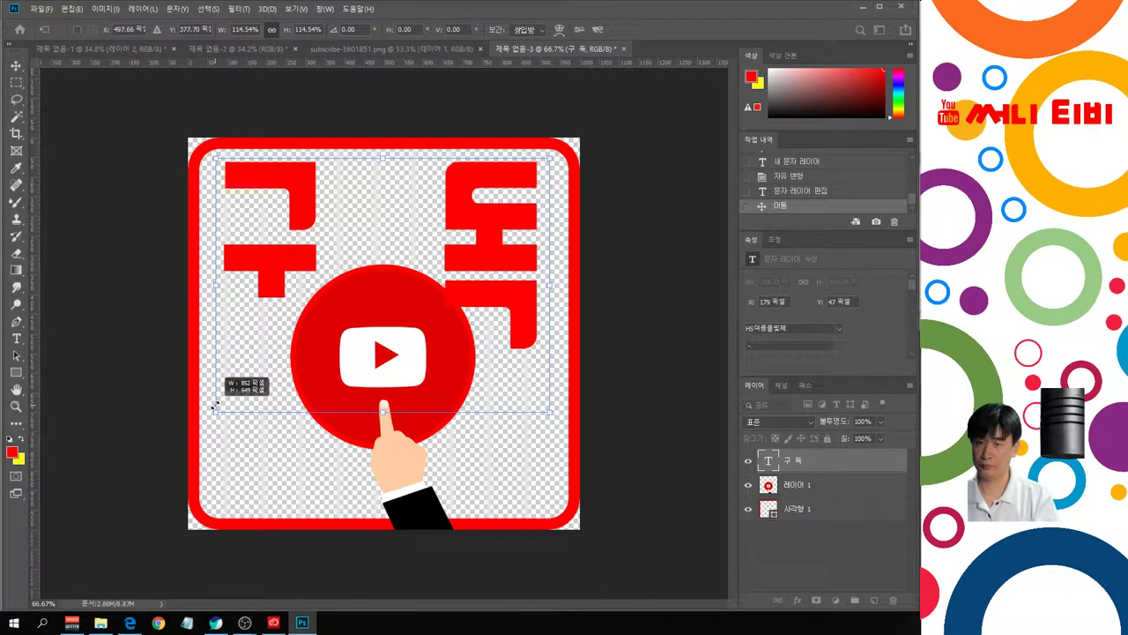
mouse_move(516, 298)
left_mouse_down()
mouse_move(537, 298)
mouse_move(522, 296)
left_mouse_up()
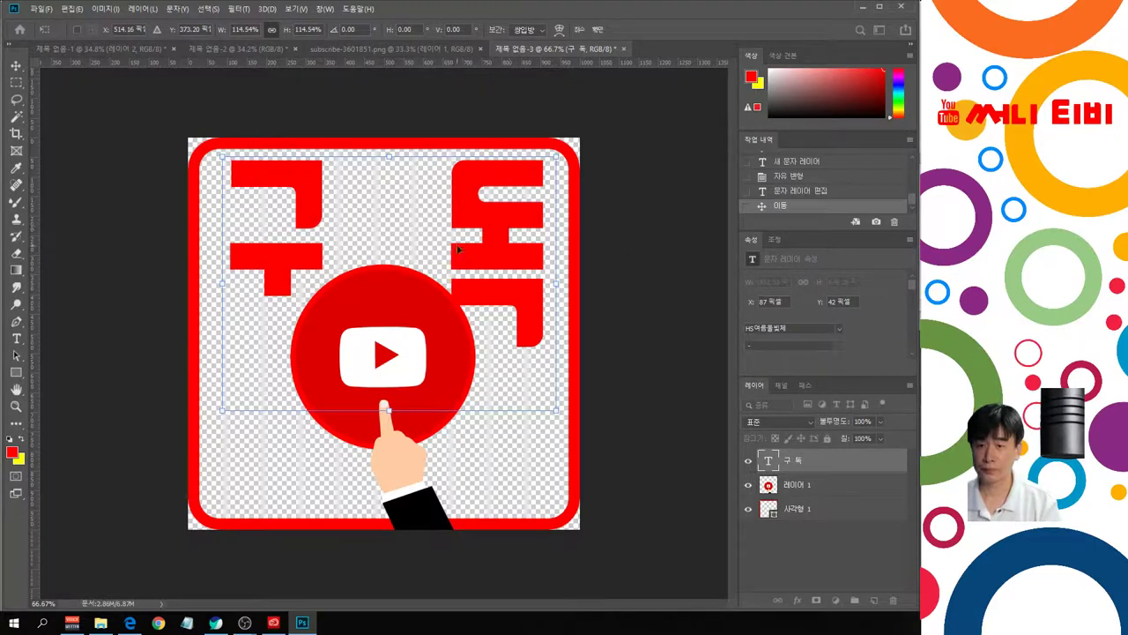
key("Return")
Step: Recolour the 구 독 text to dark orange, about #dc730c, and deselect the layer
double_click(292, 231)
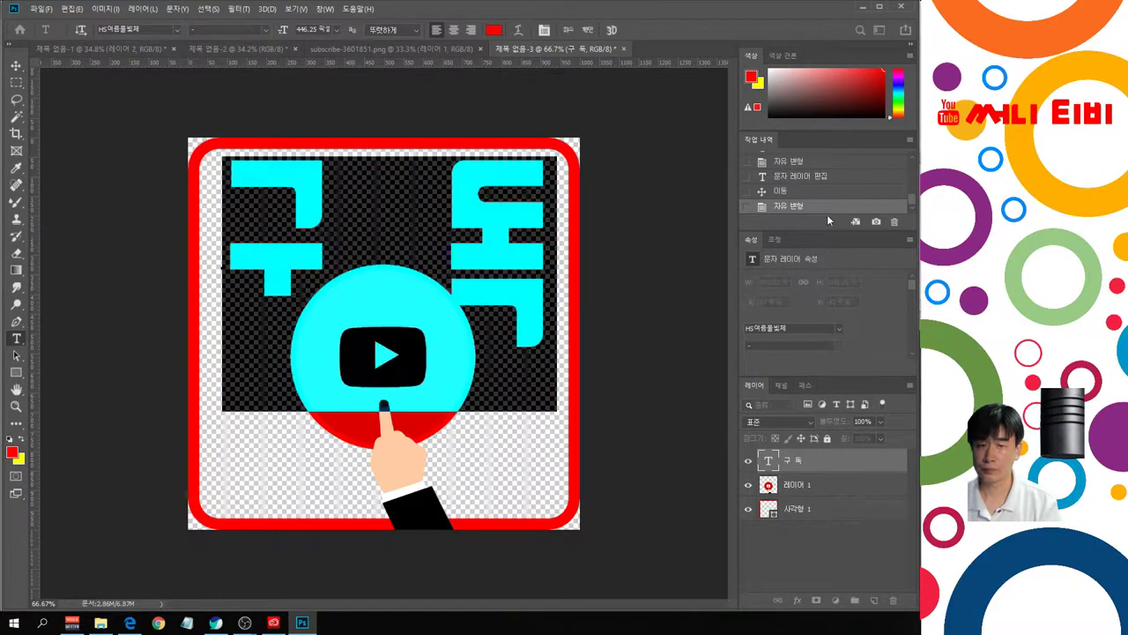
left_click(494, 30)
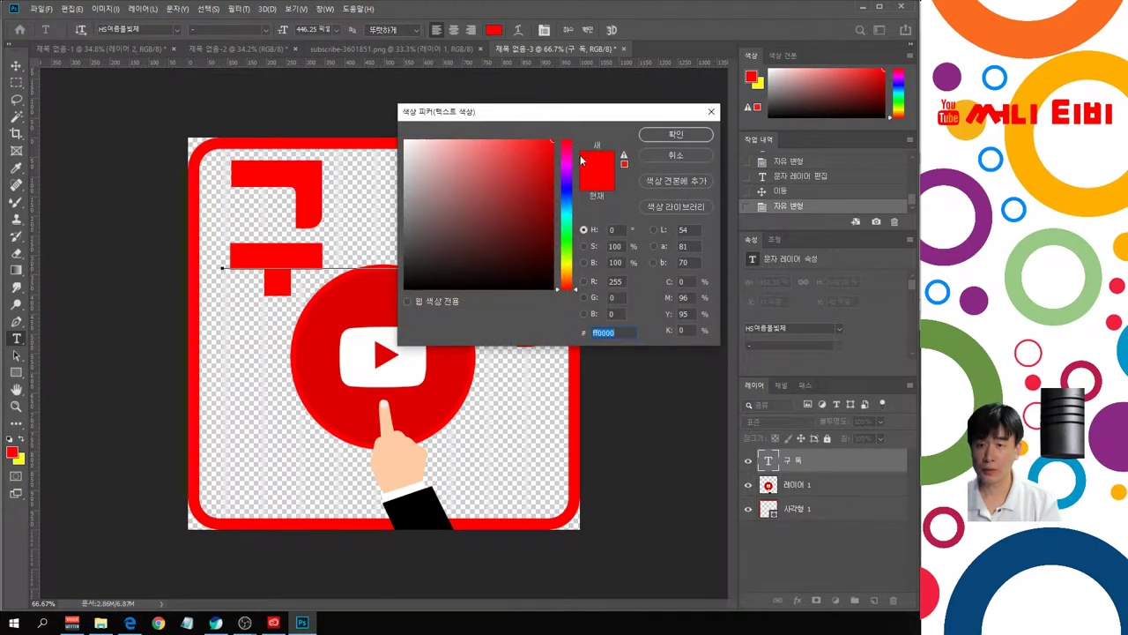
left_click_drag(569, 282, 569, 279)
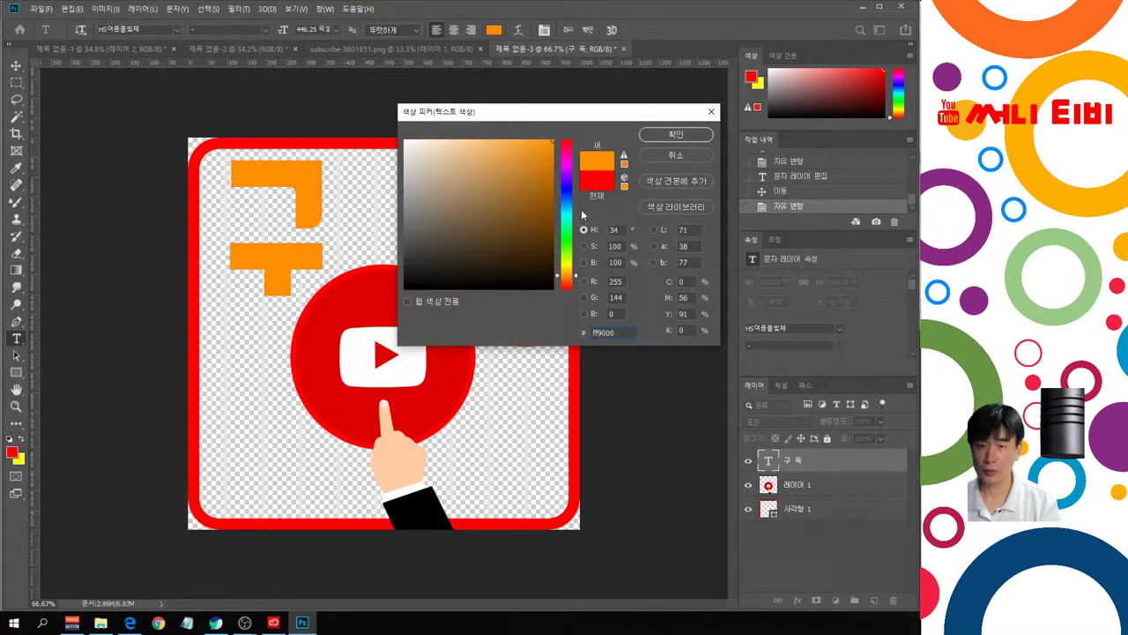
left_click(539, 150)
left_click(530, 165)
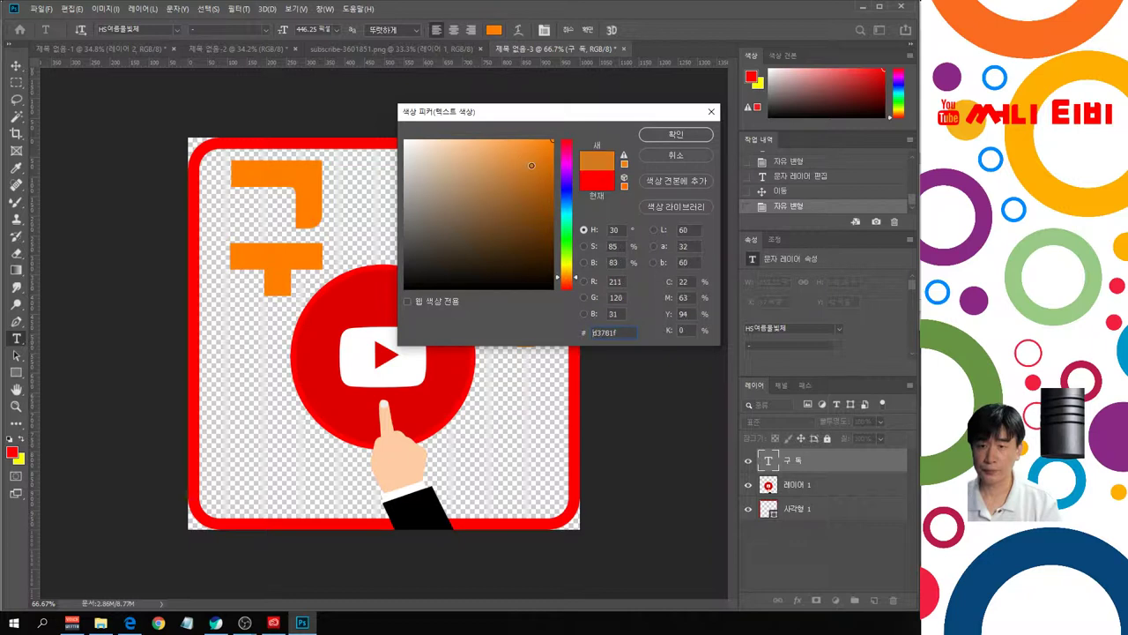
left_click(515, 170)
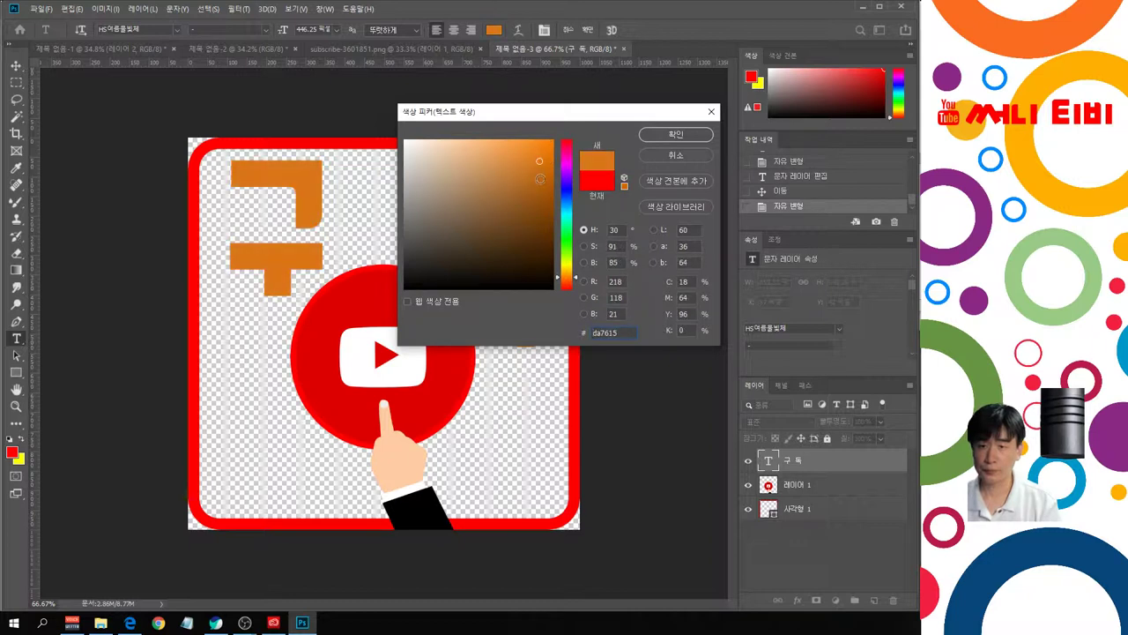
left_click_drag(540, 179, 545, 165)
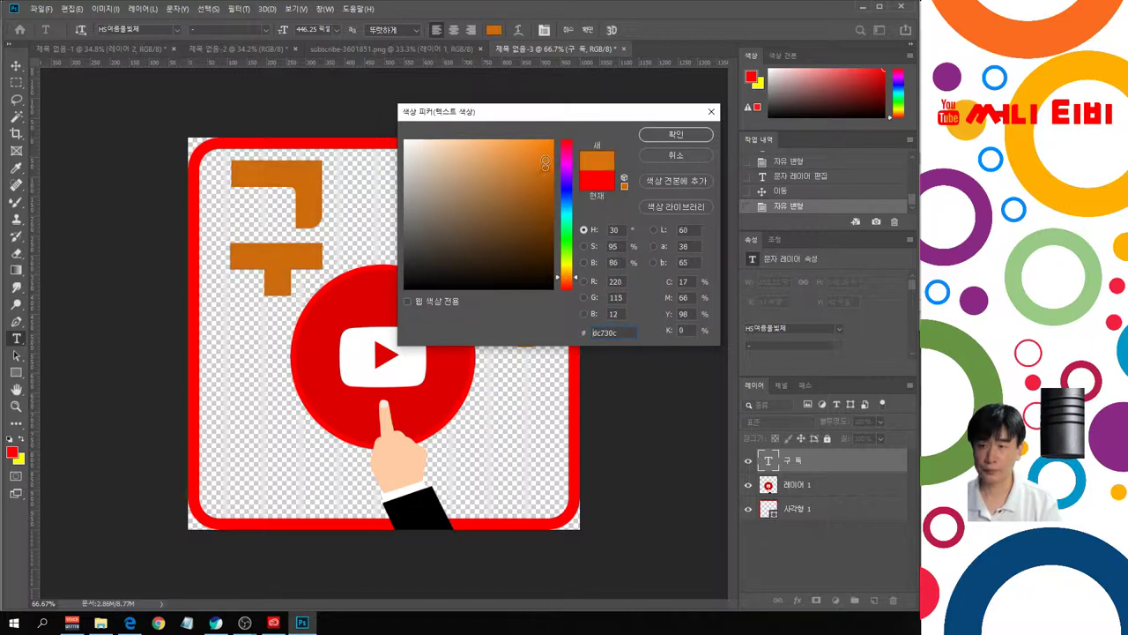
left_click(691, 134)
key("ctrl+Return")
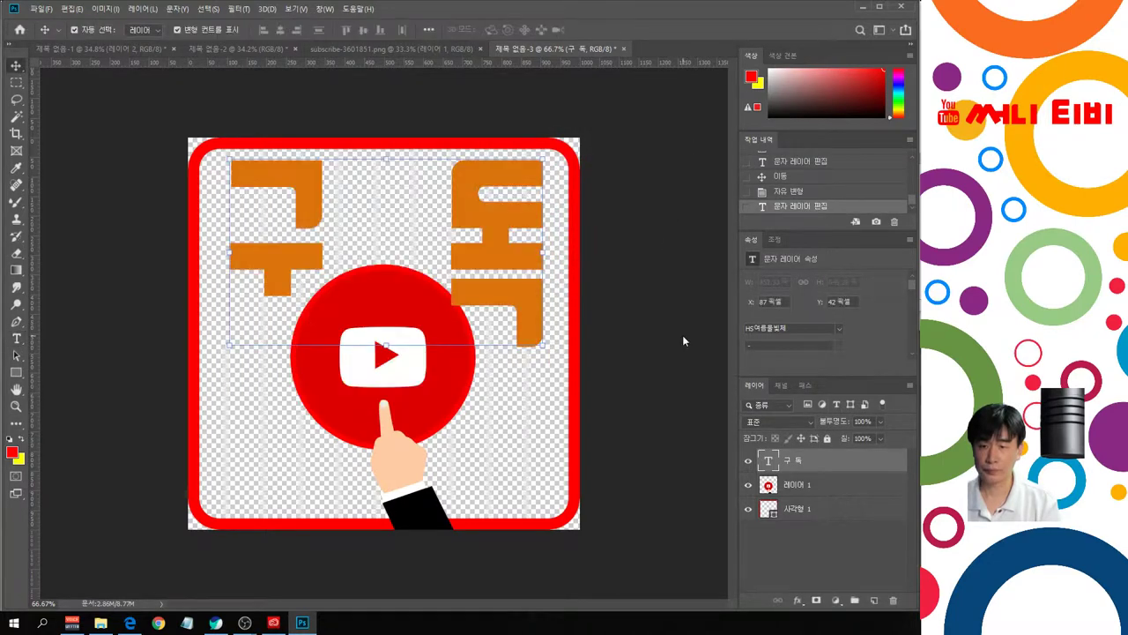
left_click(111, 241)
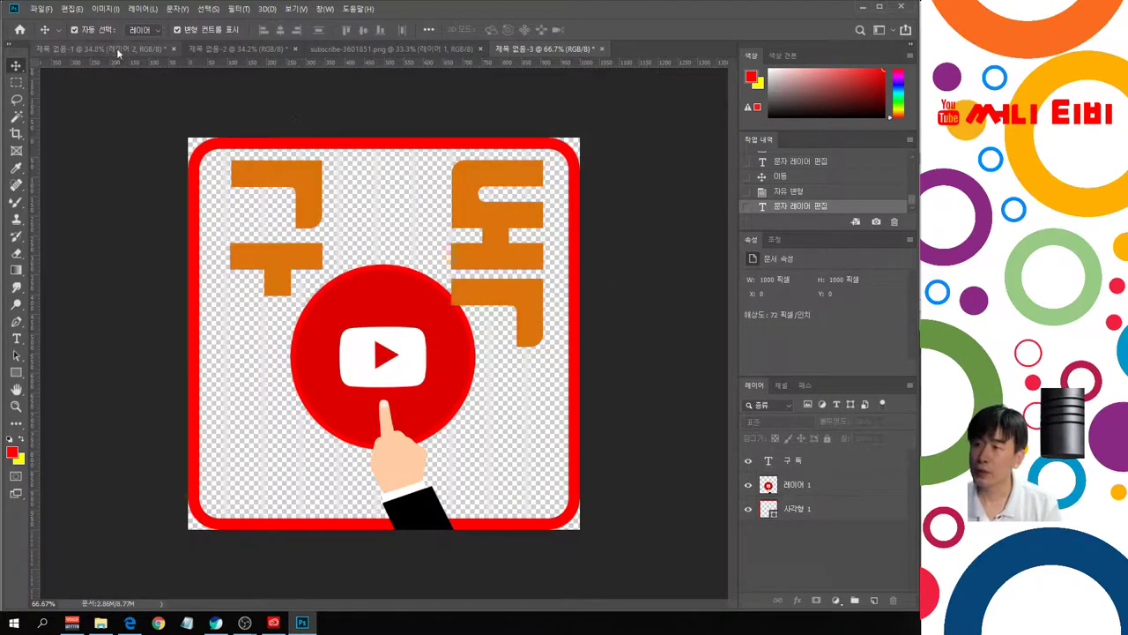
Step: Save the subscribe image as a PNG named 구독 in the 다운로드 folder, using the large file size (fastest saving) option
left_click(41, 10)
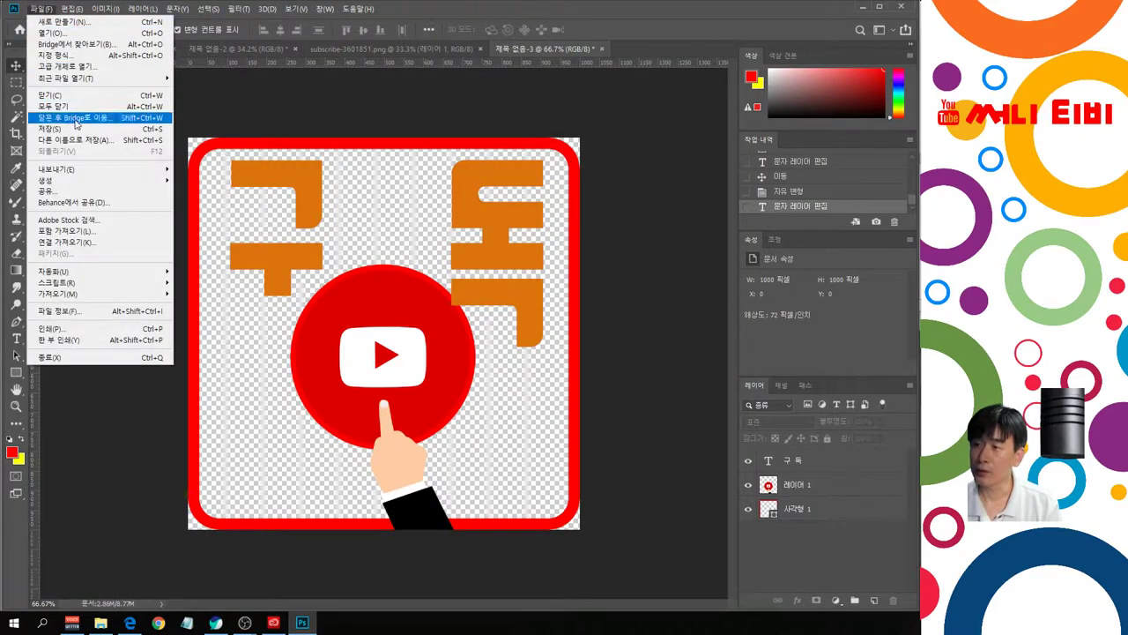
left_click(86, 141)
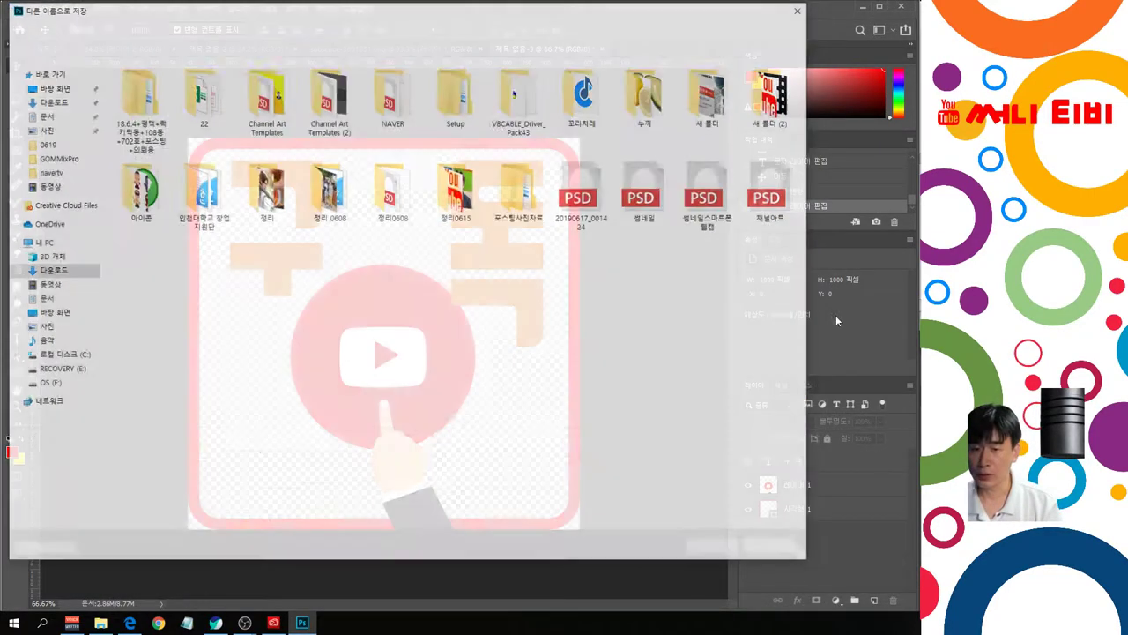
left_click(132, 453)
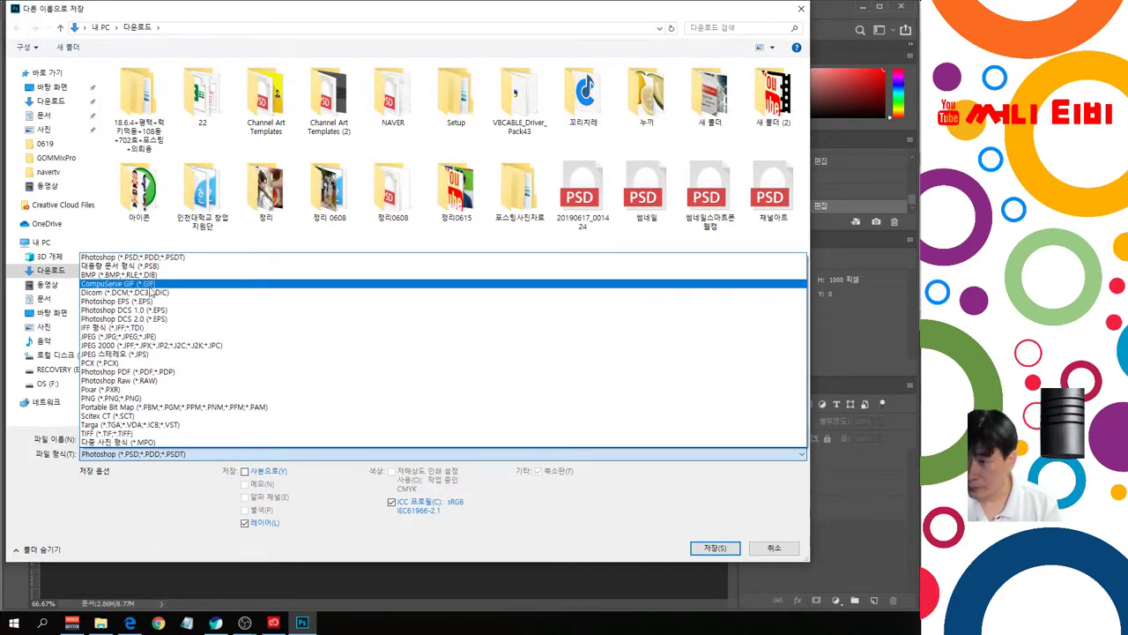
left_click(159, 397)
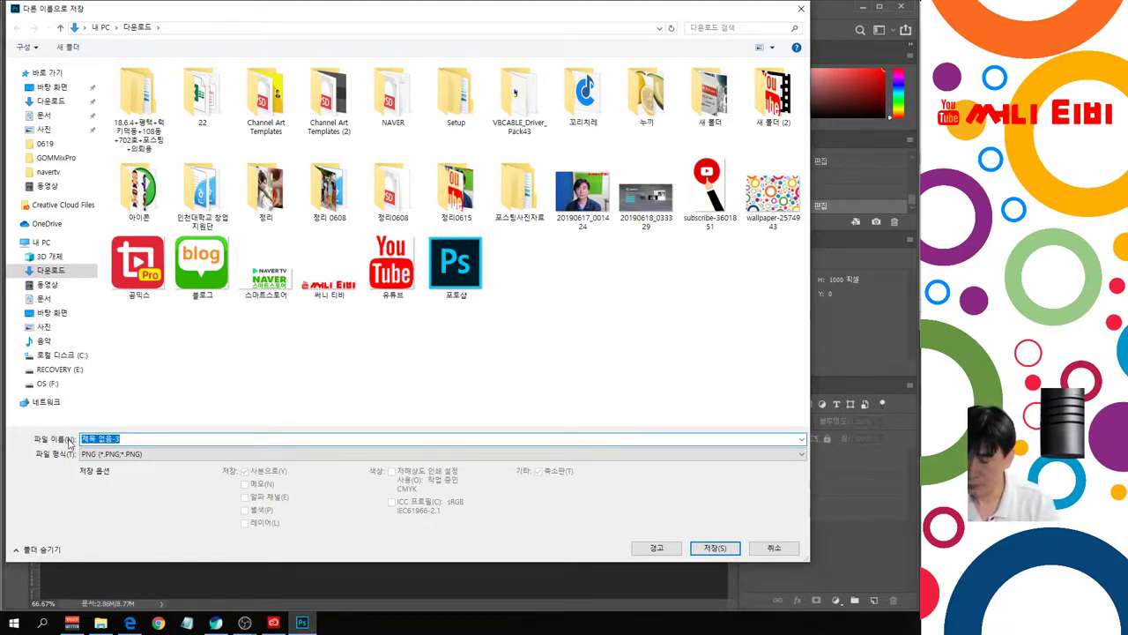
mouse_move(273, 622)
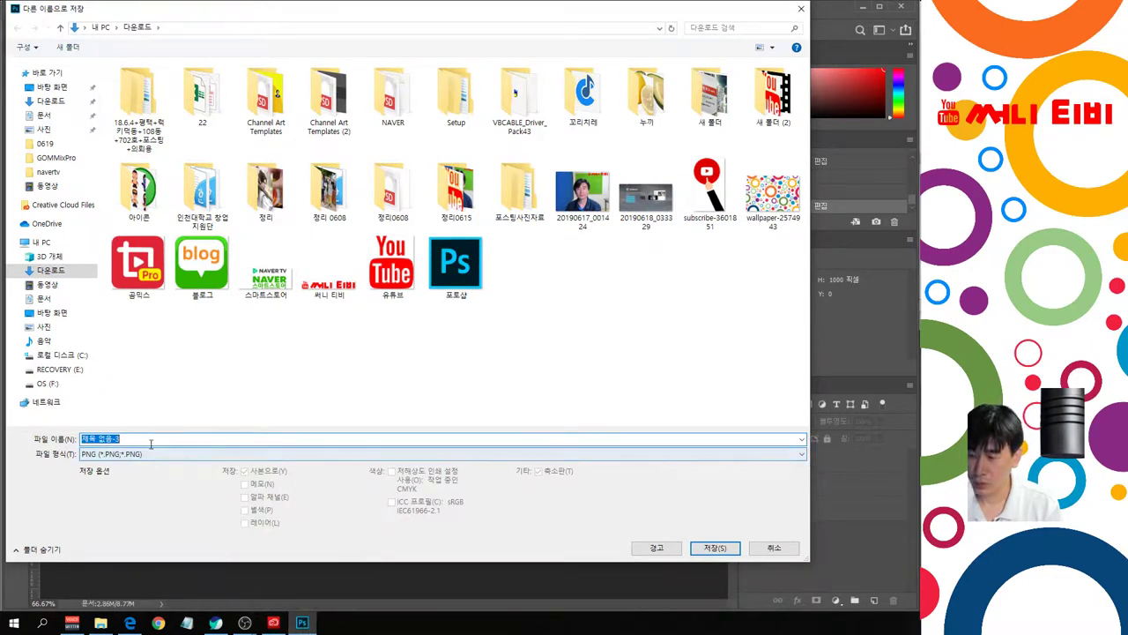
type("ㄱ")
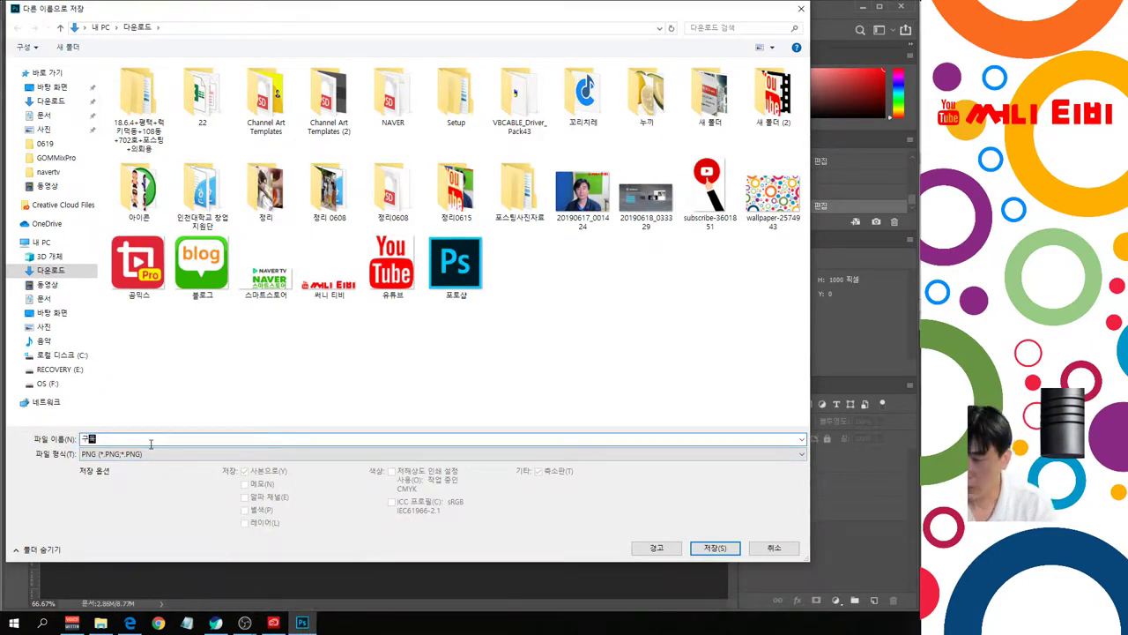
left_click(716, 548)
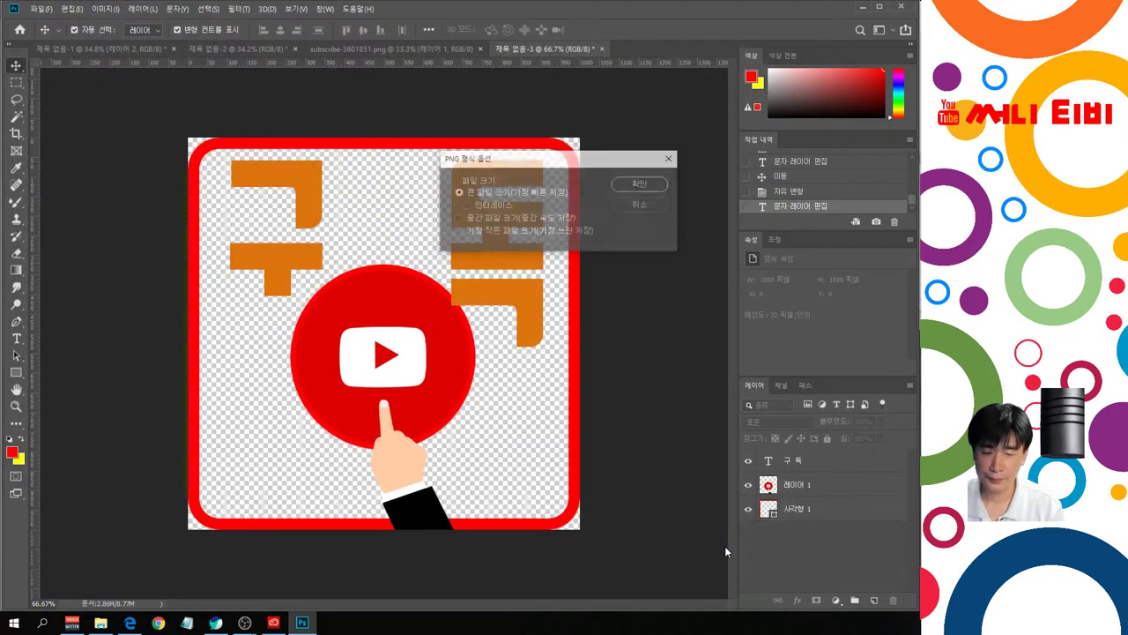
left_click(634, 185)
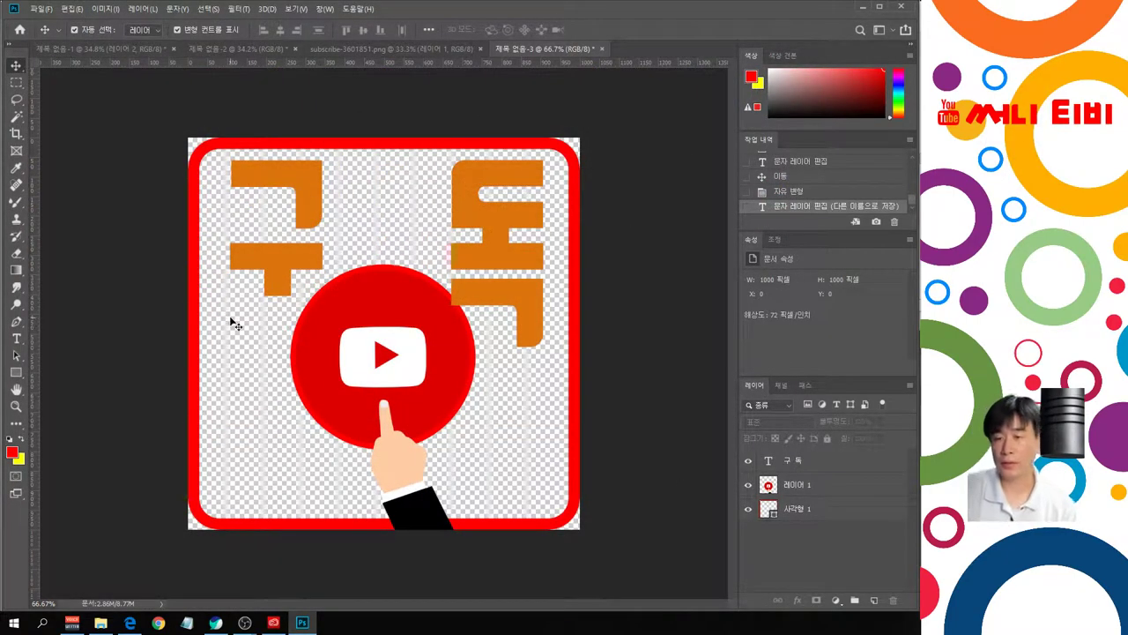
Step: Create a new transparent document of 1000 × 1000 pixels at 72 pixels/inch
left_click(40, 9)
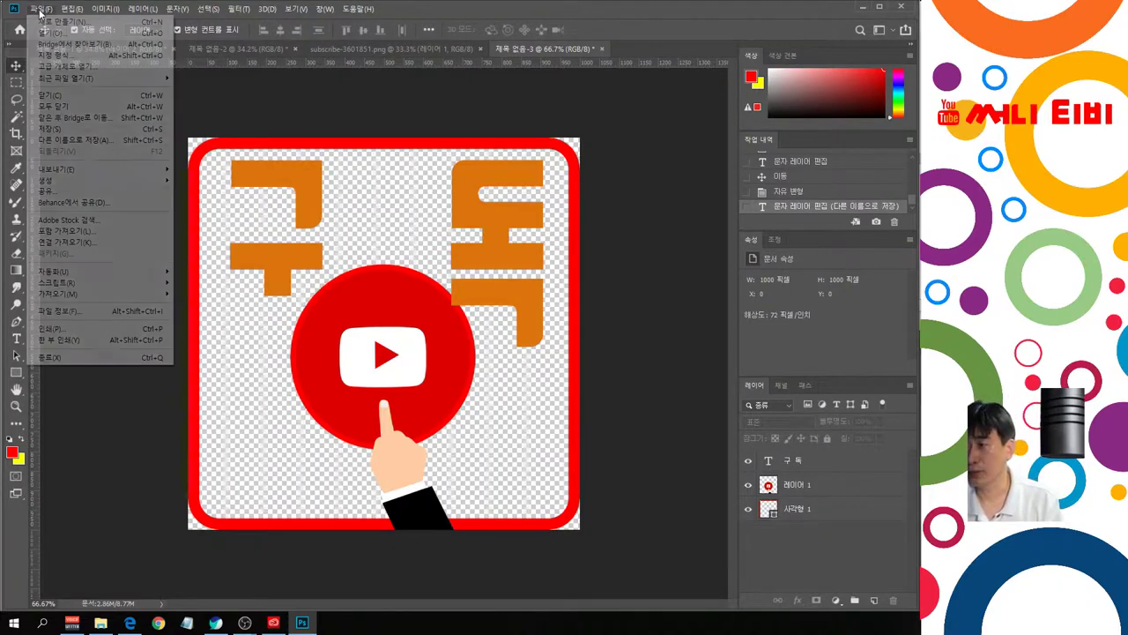
left_click(52, 27)
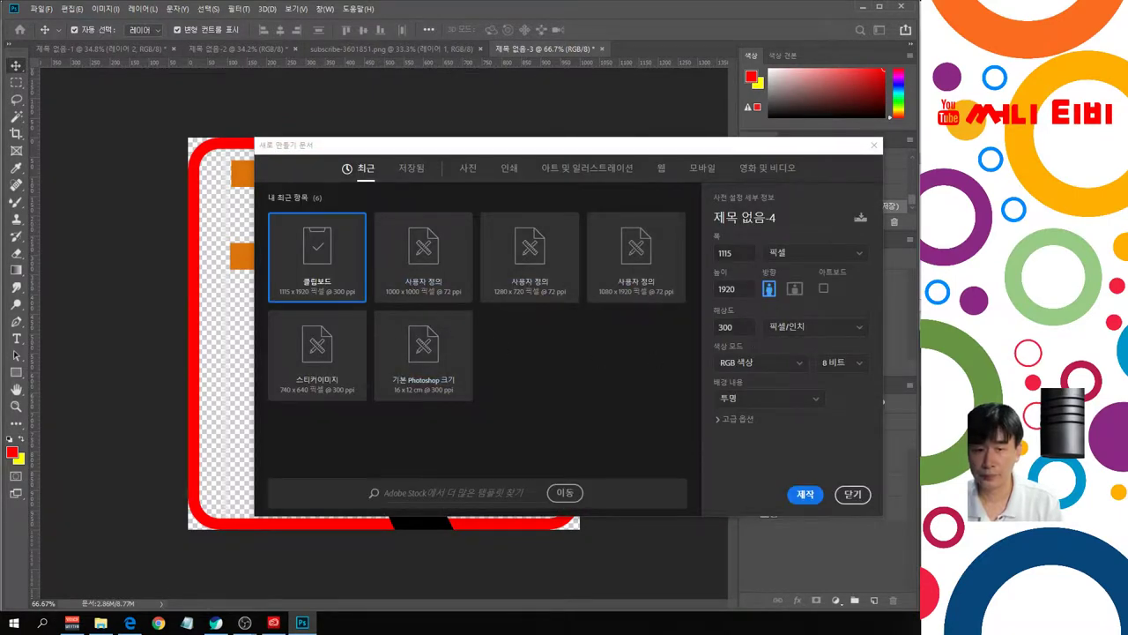
left_click(740, 253)
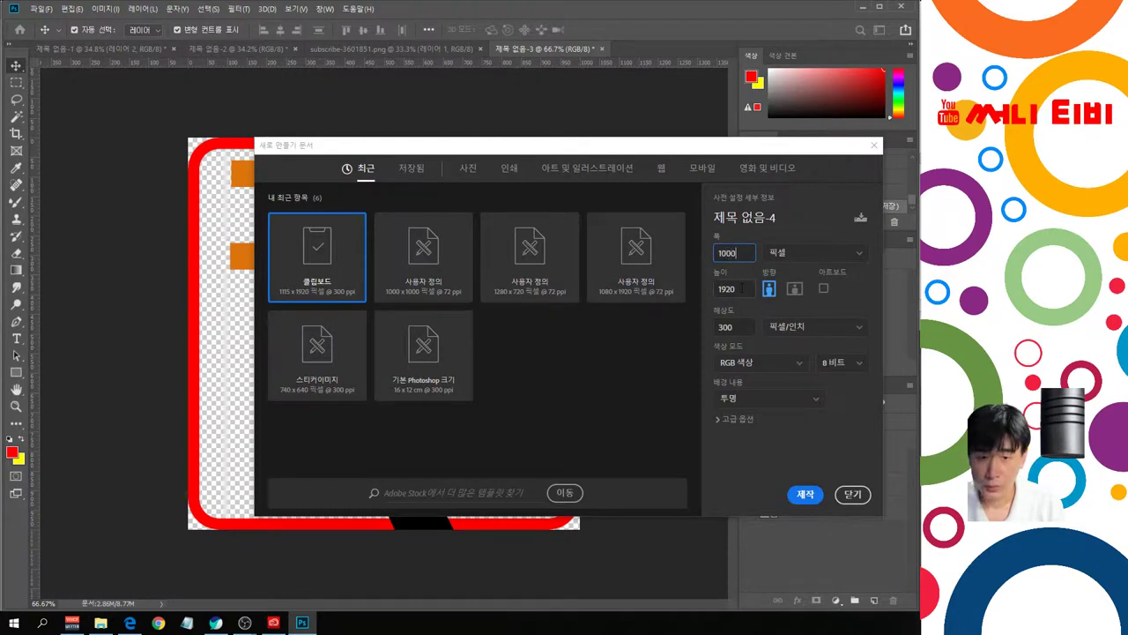
key("Tab")
type("100")
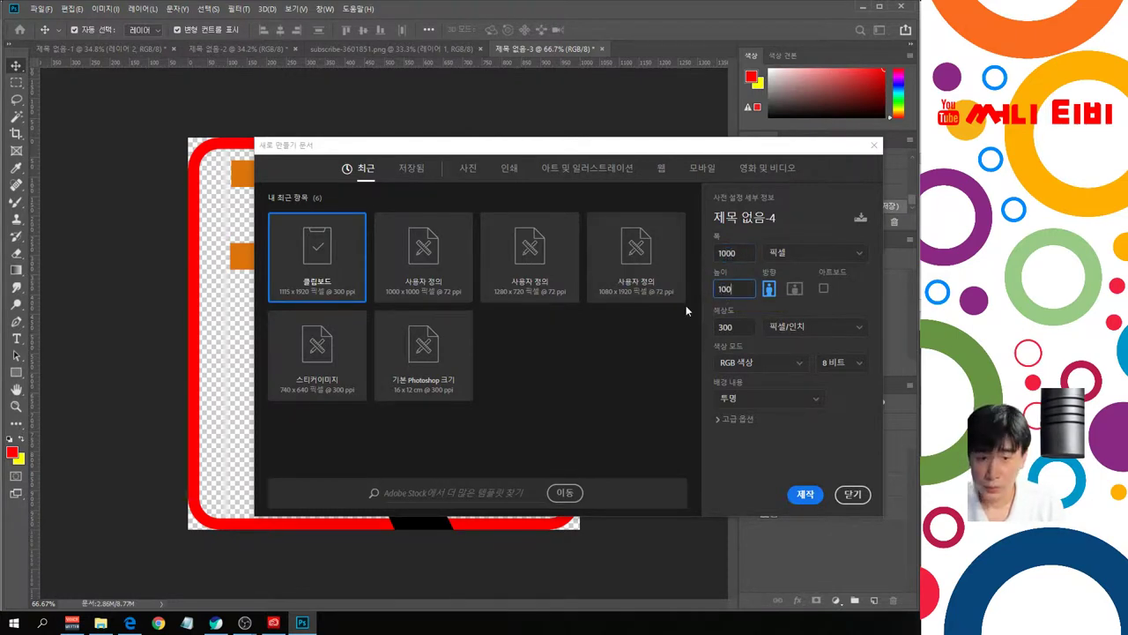
type("0")
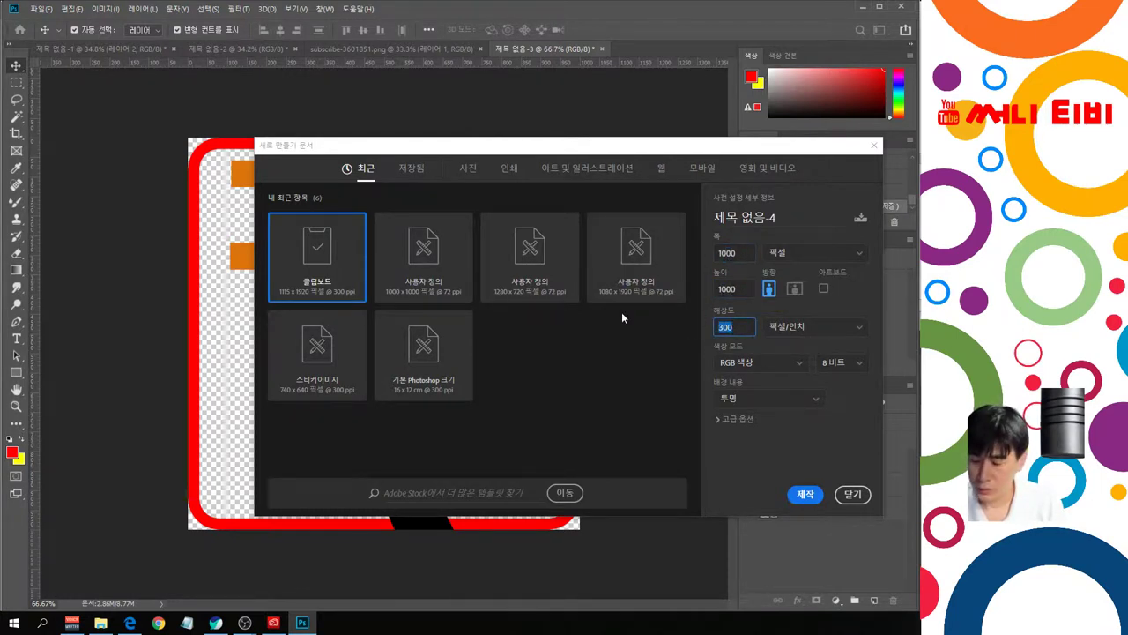
type("72")
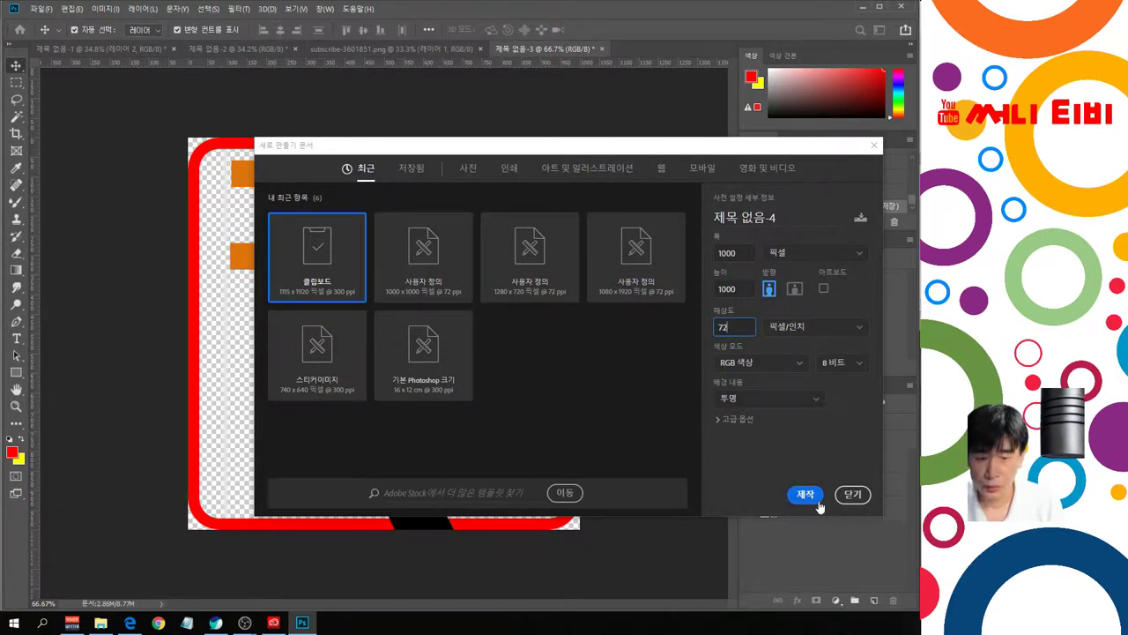
left_click(806, 494)
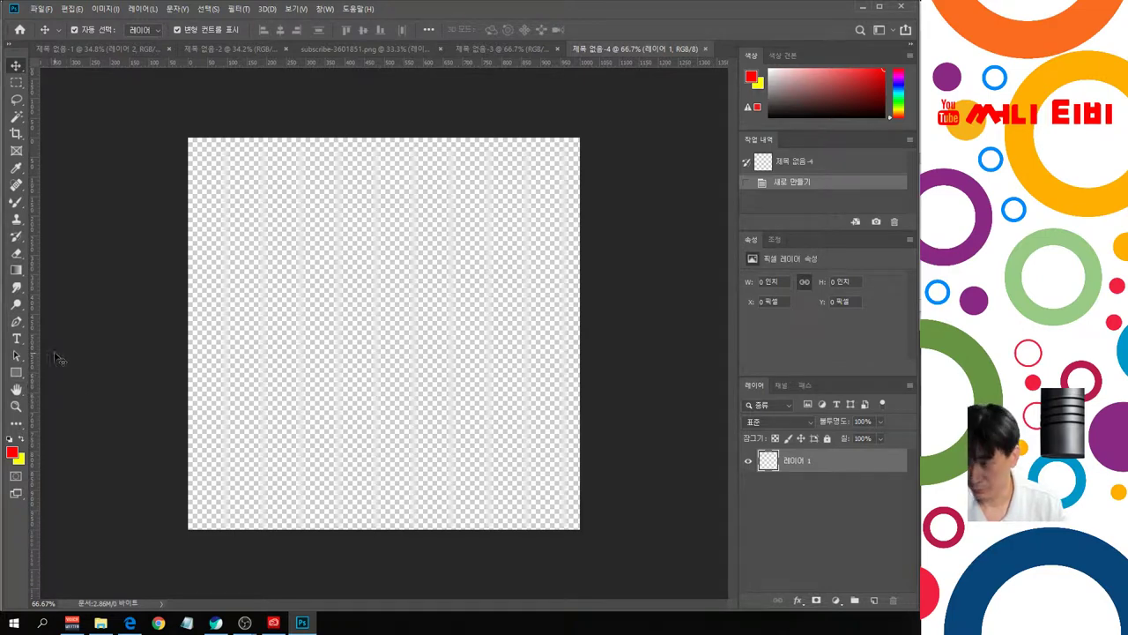
Step: Try red freehand Brush strokes in the middle and along the upper edge of the blank canvas, and undo them
left_click(16, 425)
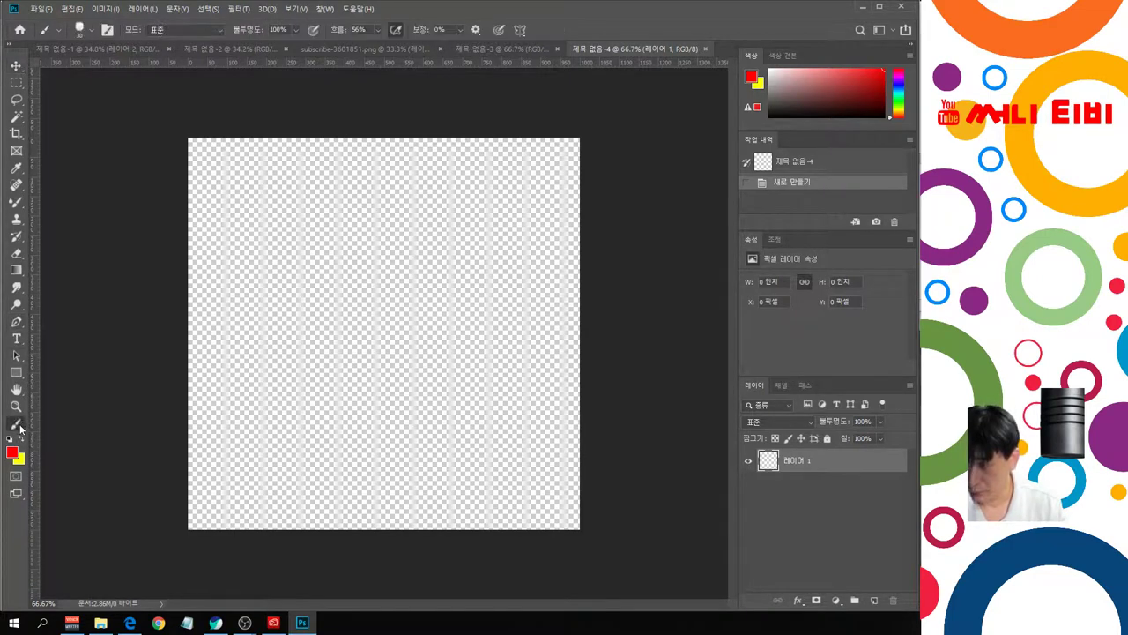
mouse_move(318, 267)
left_mouse_down()
mouse_move(425, 272)
mouse_move(440, 316)
left_mouse_up()
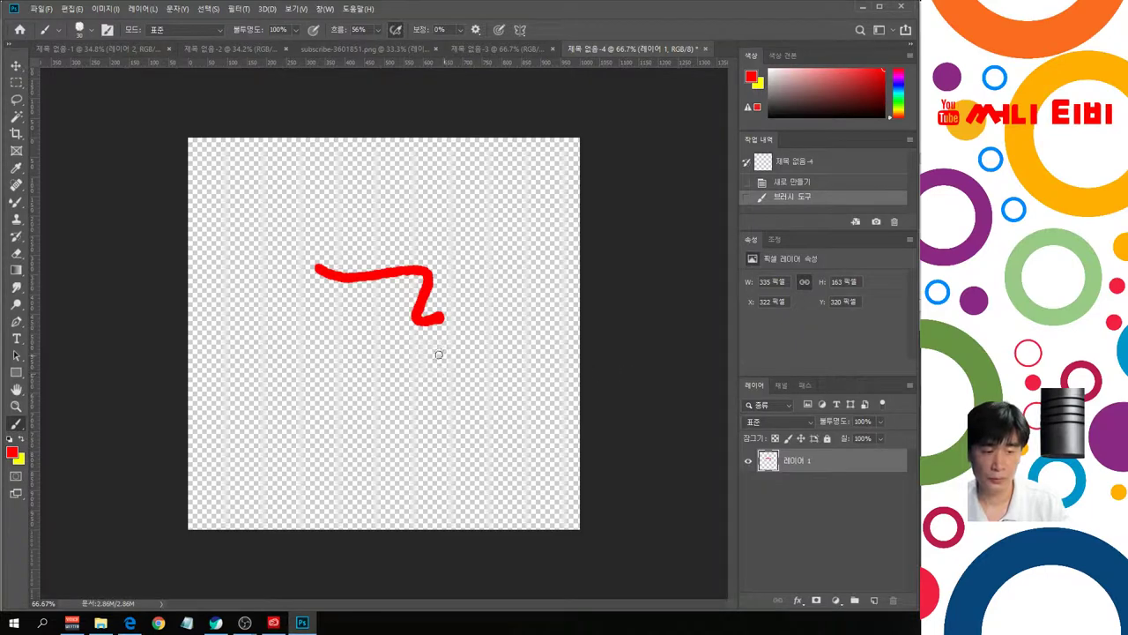
key("ctrl+z")
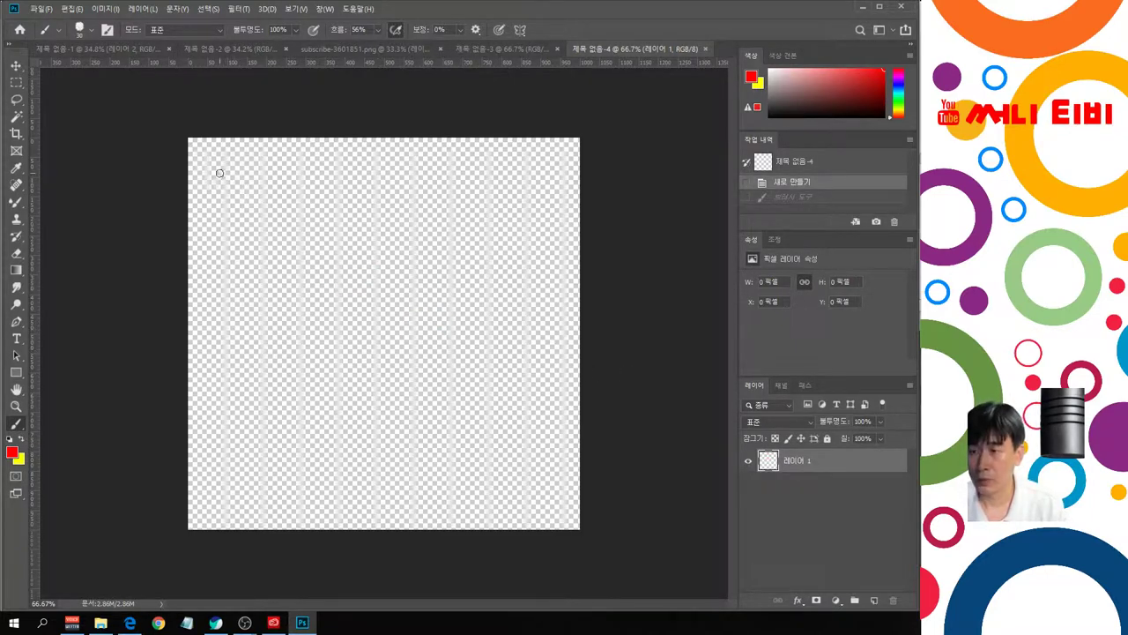
left_click_drag(209, 158, 558, 160)
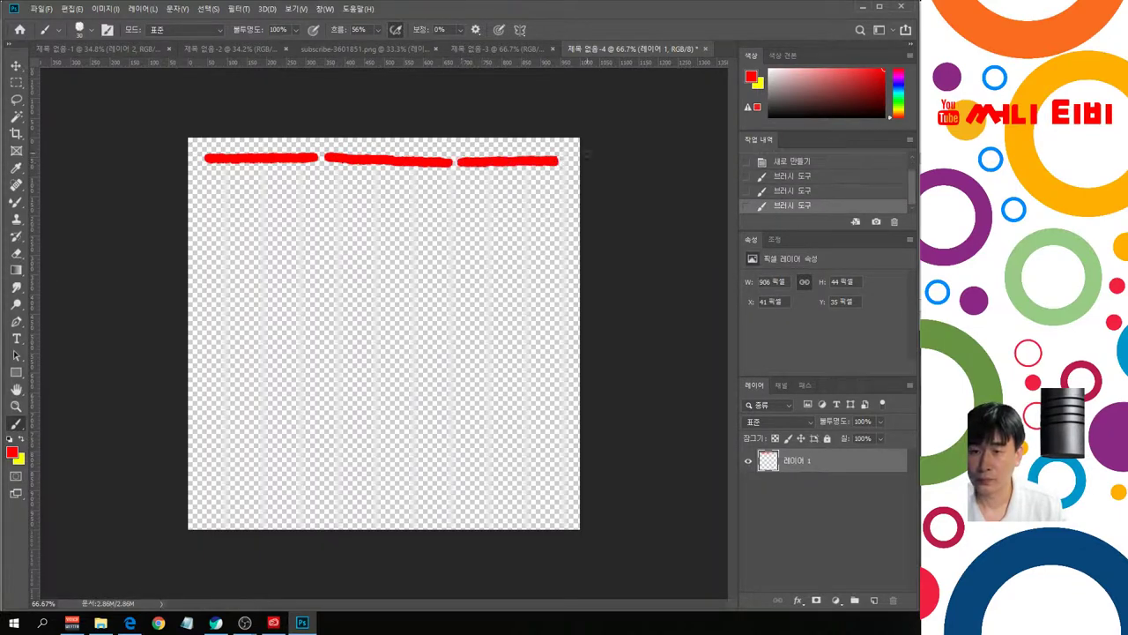
key("ctrl+z")
key("ctrl+z")
key("ctrl+z")
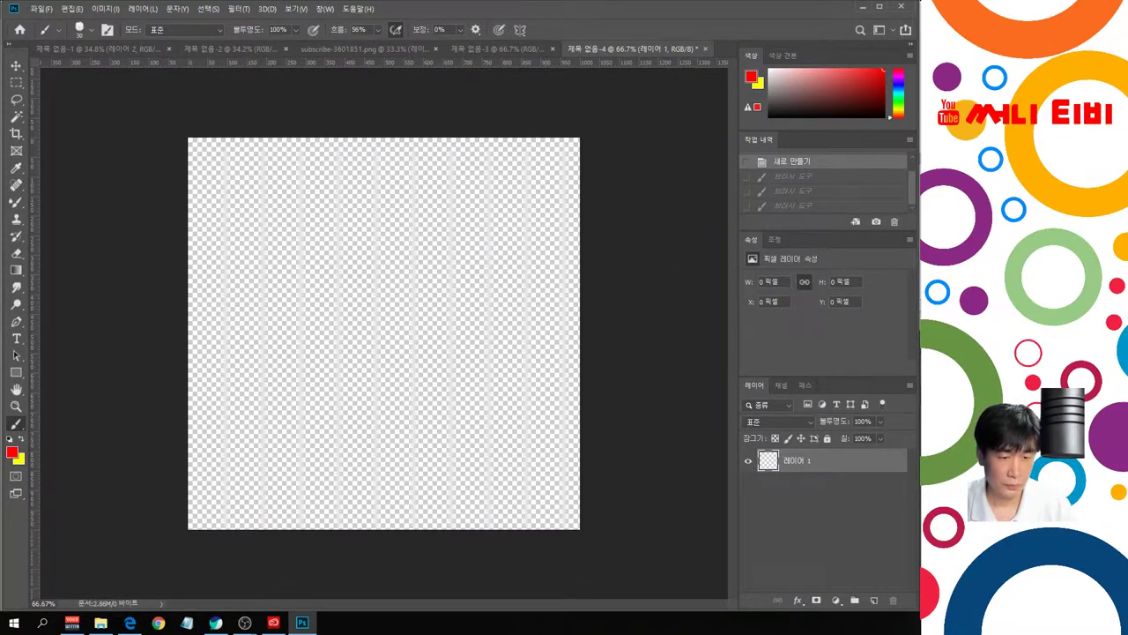
Step: Try red freehand lines with the Mixer Brush and handwrite 안 with both the Mixer Brush and the Brush, and undo all strokes
key("shift+b")
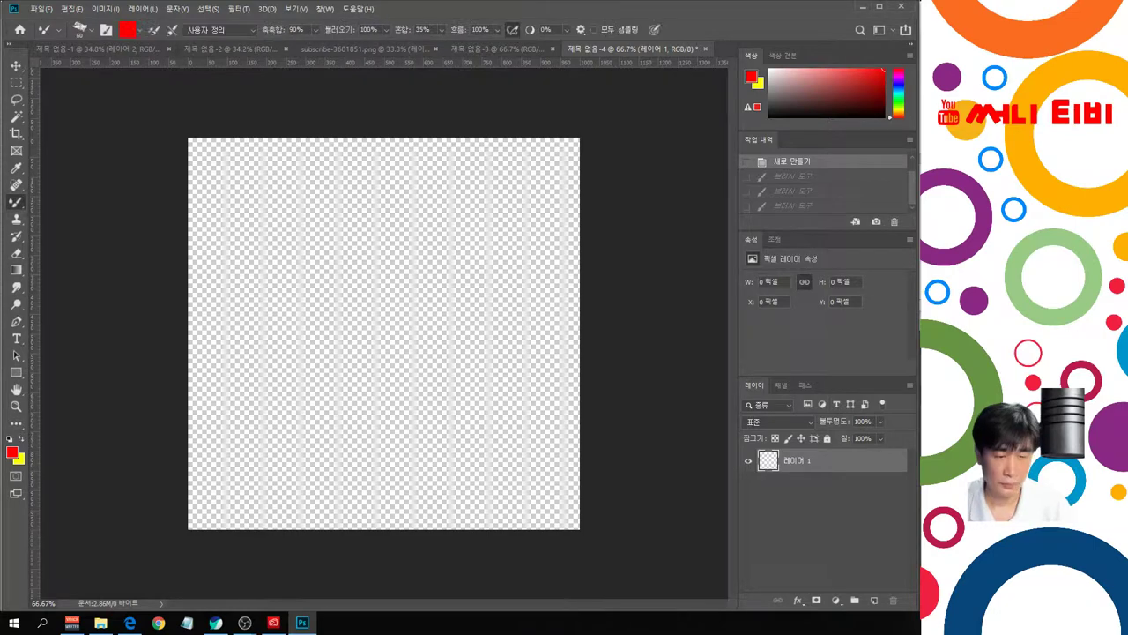
mouse_move(249, 208)
left_mouse_down()
mouse_move(490, 215)
mouse_move(492, 243)
mouse_move(428, 273)
left_mouse_up()
mouse_move(402, 315)
left_mouse_down()
mouse_move(415, 308)
mouse_move(415, 365)
left_mouse_up()
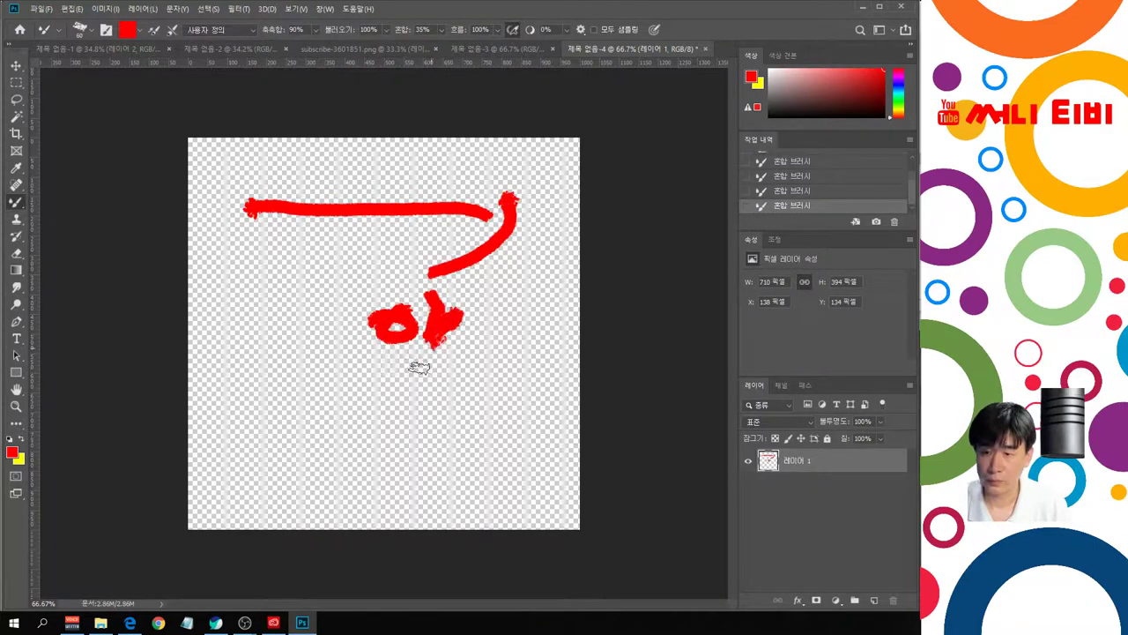
key("shift+b")
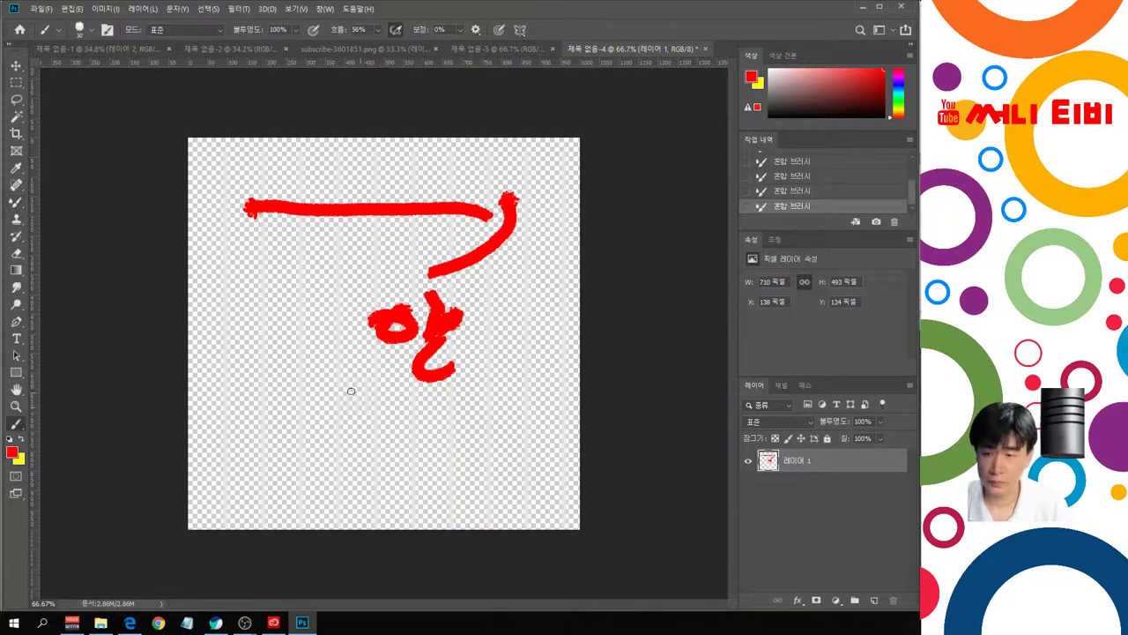
mouse_move(351, 391)
left_mouse_down()
mouse_move(311, 393)
mouse_move(387, 395)
mouse_move(393, 438)
left_mouse_up()
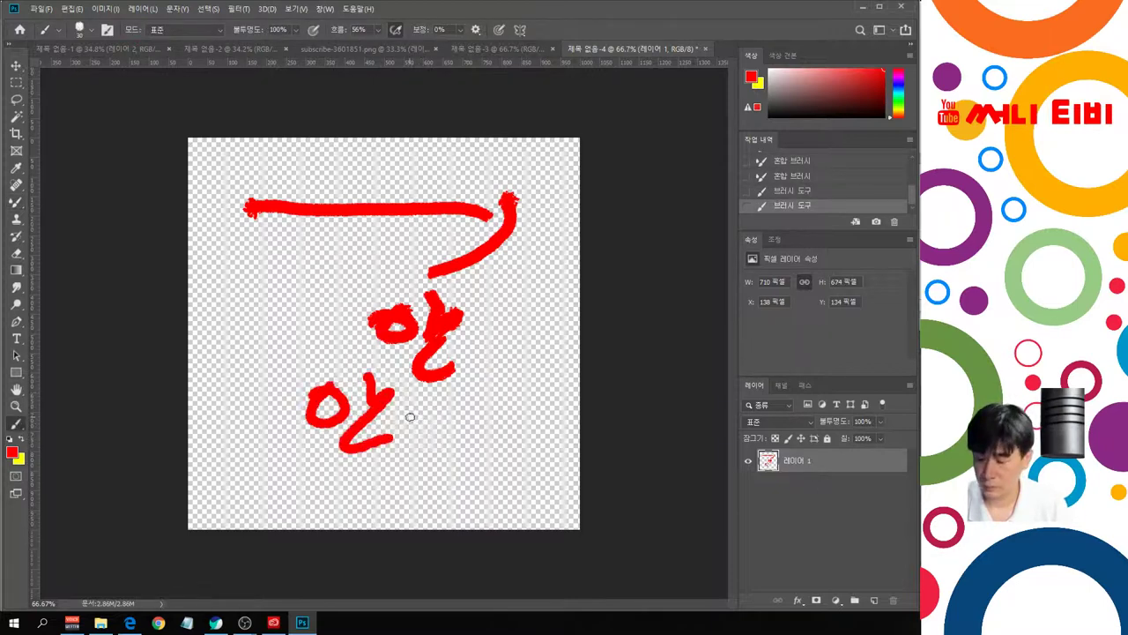
key("ctrl+z")
key("ctrl+z")
key("ctrl+z")
key("ctrl+z")
key("ctrl+z")
key("ctrl+z")
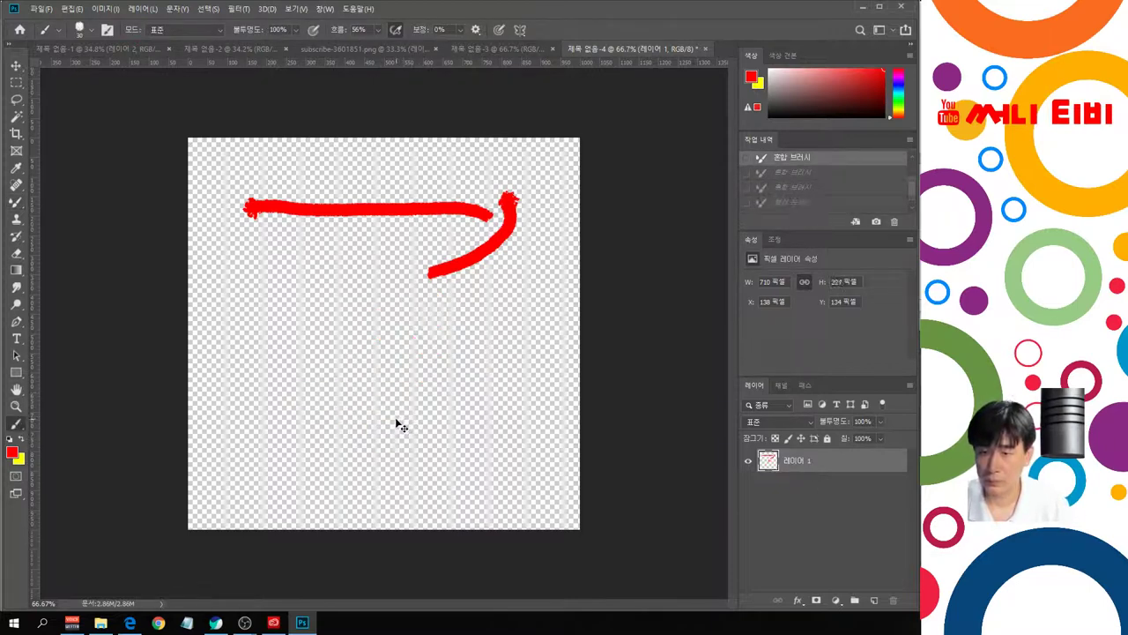
key("ctrl+z")
key("ctrl+z")
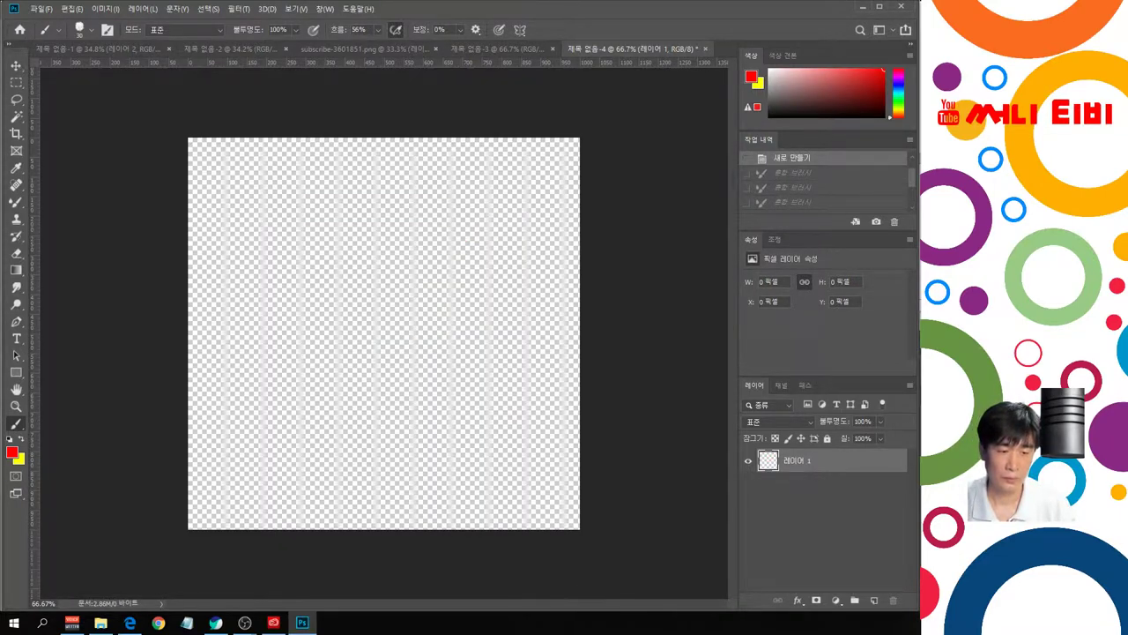
Step: Try red Brush strokes along the canvas's upper edge and a zigzag in the upper middle, and undo them
mouse_move(212, 160)
left_mouse_down()
mouse_move(458, 160)
mouse_move(446, 185)
mouse_move(454, 272)
left_mouse_up()
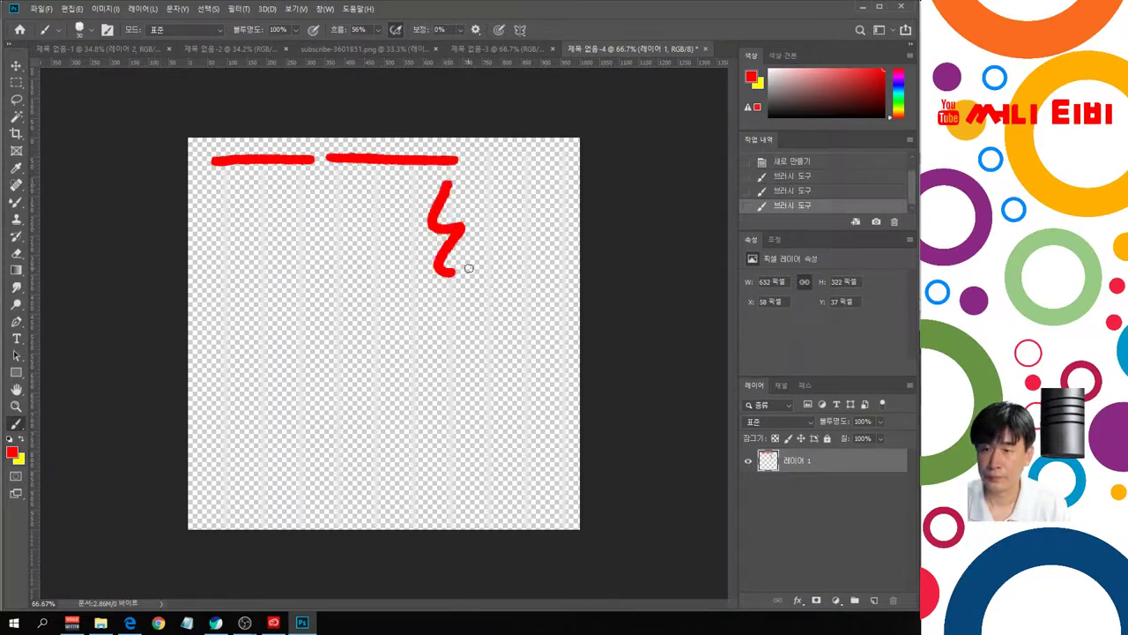
key("ctrl+z")
key("ctrl+z")
key("ctrl+z")
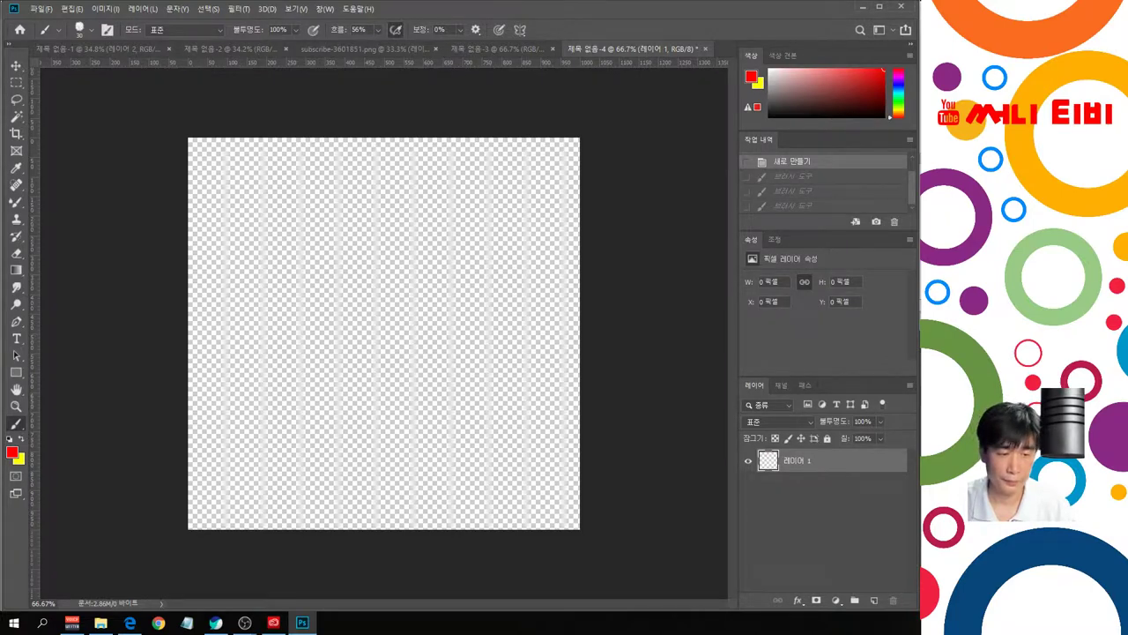
Step: Examine which tools are grouped with the Mixer Brush and with the Brush, and return to the Brush tool
key("shift+b")
key("shift+b")
key("shift+b")
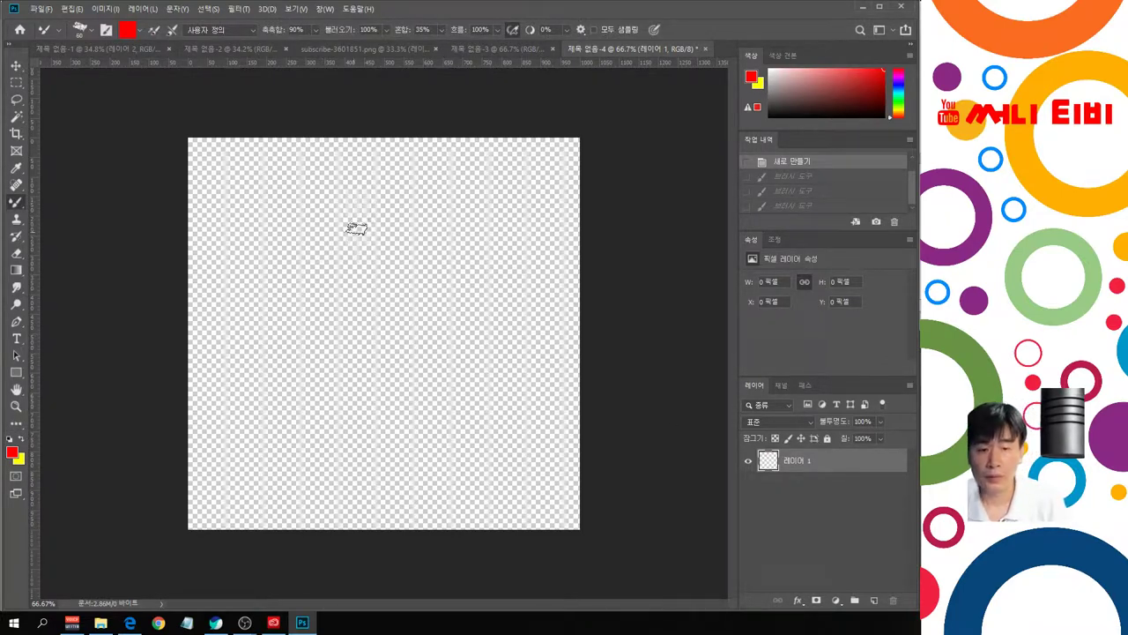
left_click(25, 424)
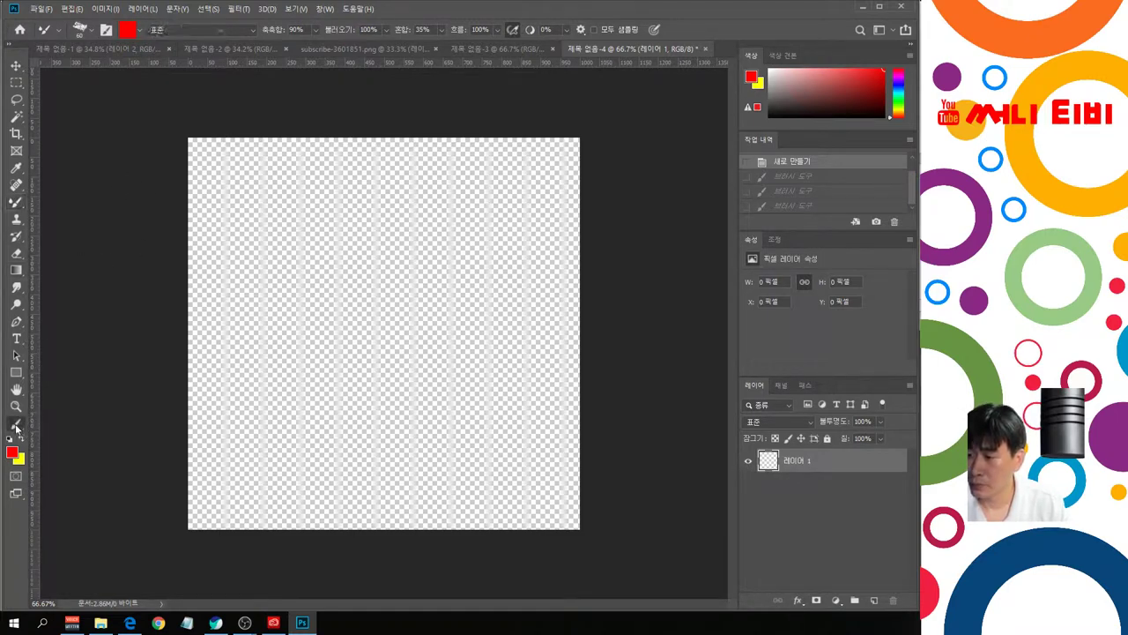
left_click(14, 201)
right_click(24, 209)
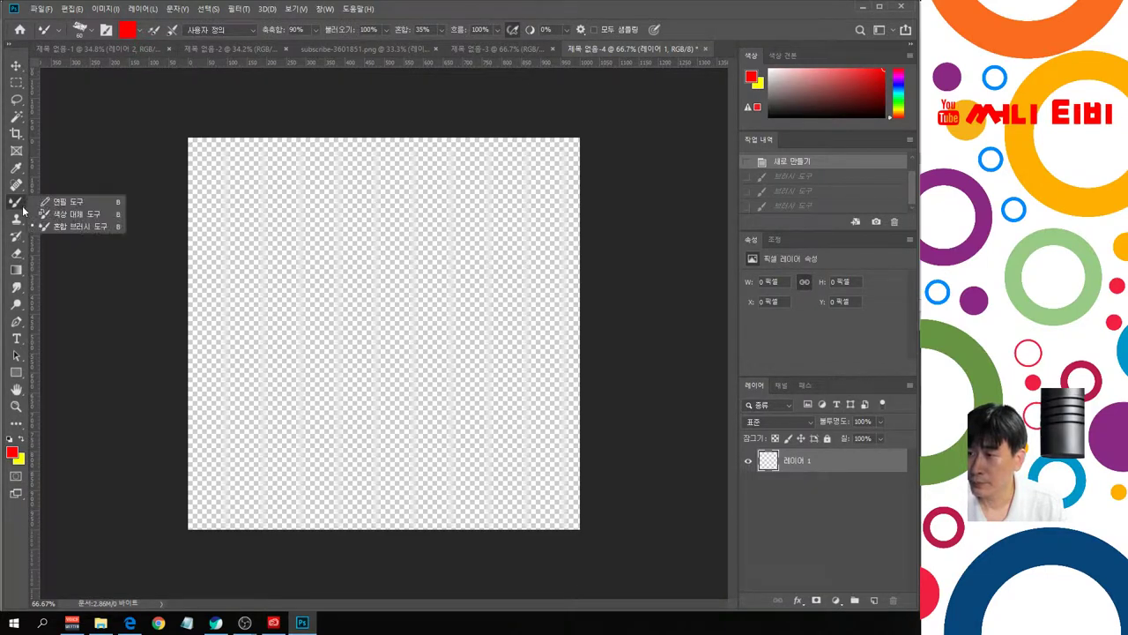
left_click(15, 425)
right_click(20, 428)
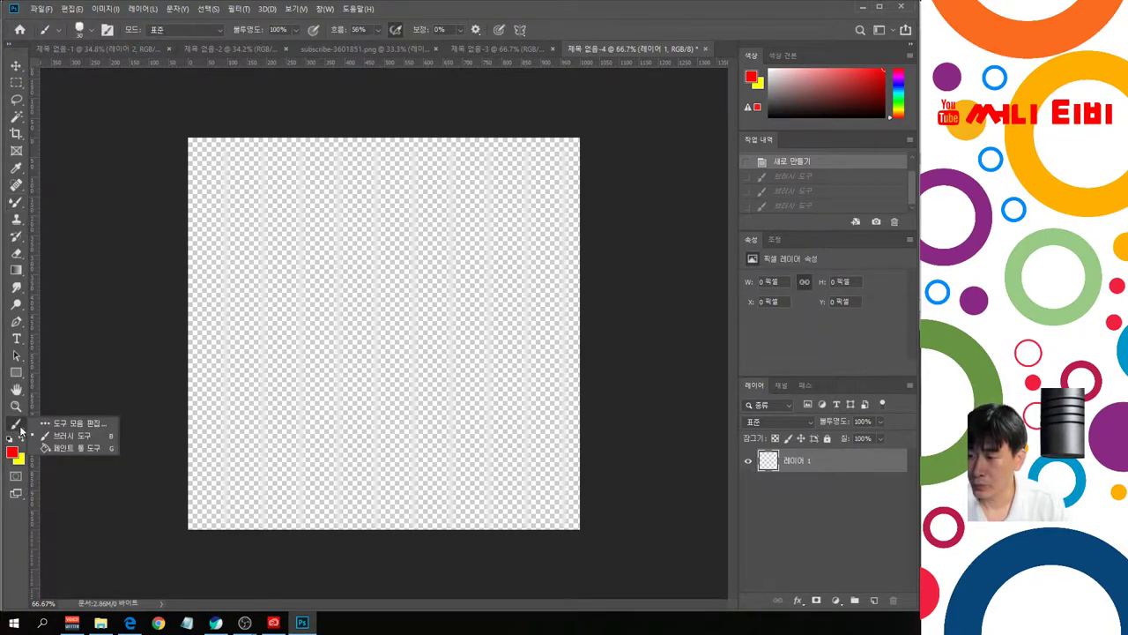
left_click(72, 435)
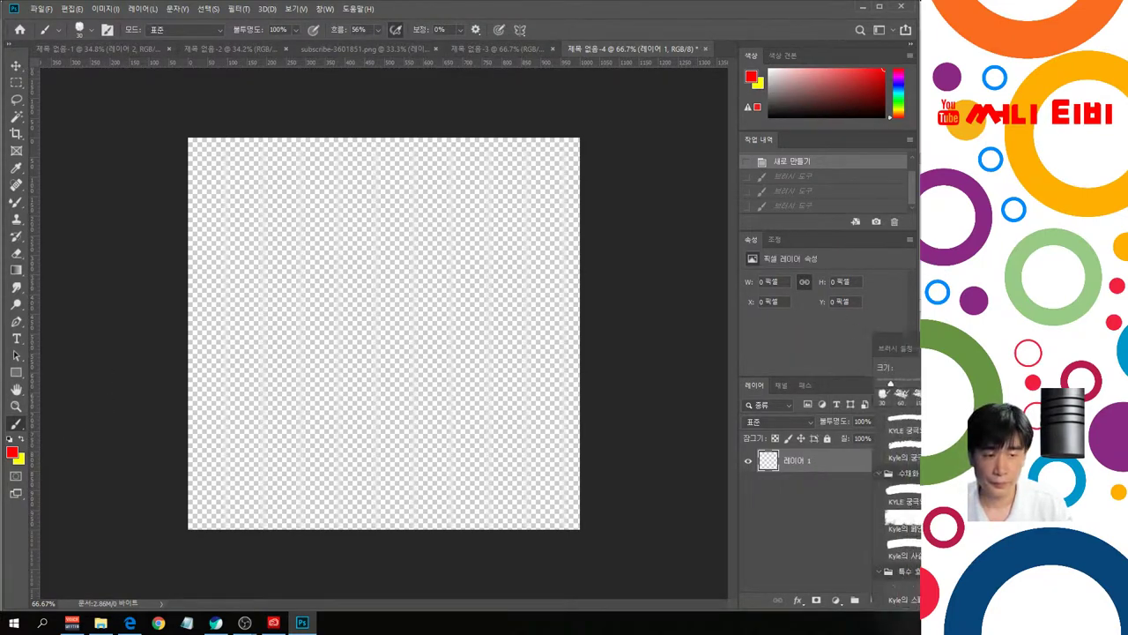
Step: Show the list of brush presets and place it beside the canvas
key("F5")
left_click_drag(579, 258, 382, 189)
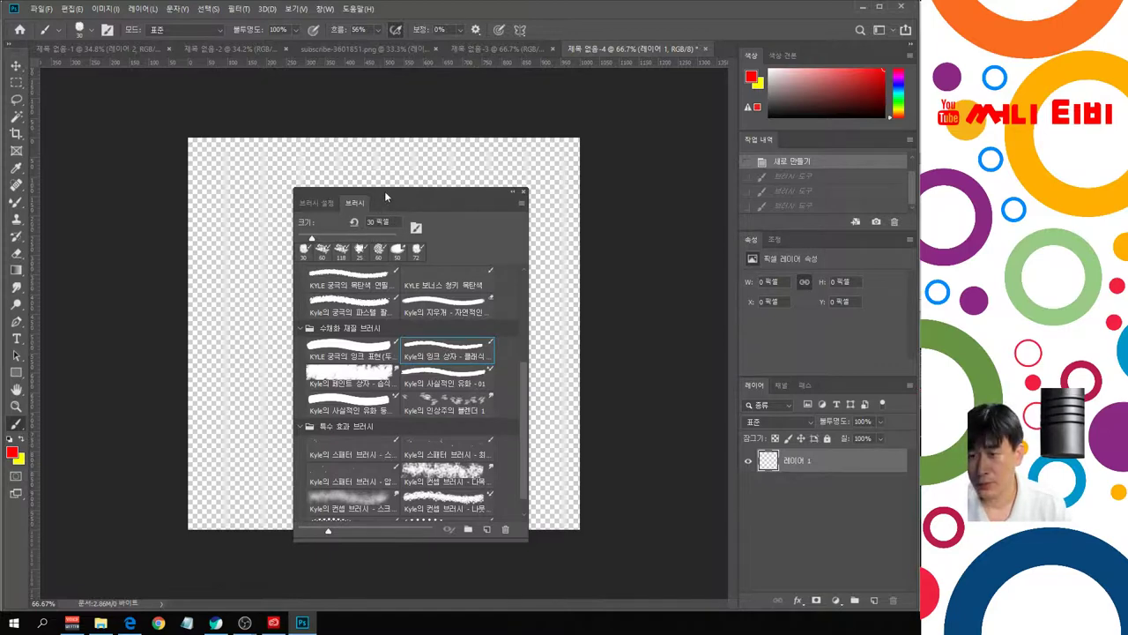
mouse_move(385, 196)
left_mouse_down()
mouse_move(830, 262)
mouse_move(934, 335)
mouse_move(936, 359)
mouse_move(740, 356)
mouse_move(640, 315)
mouse_move(693, 305)
mouse_move(685, 281)
left_mouse_up()
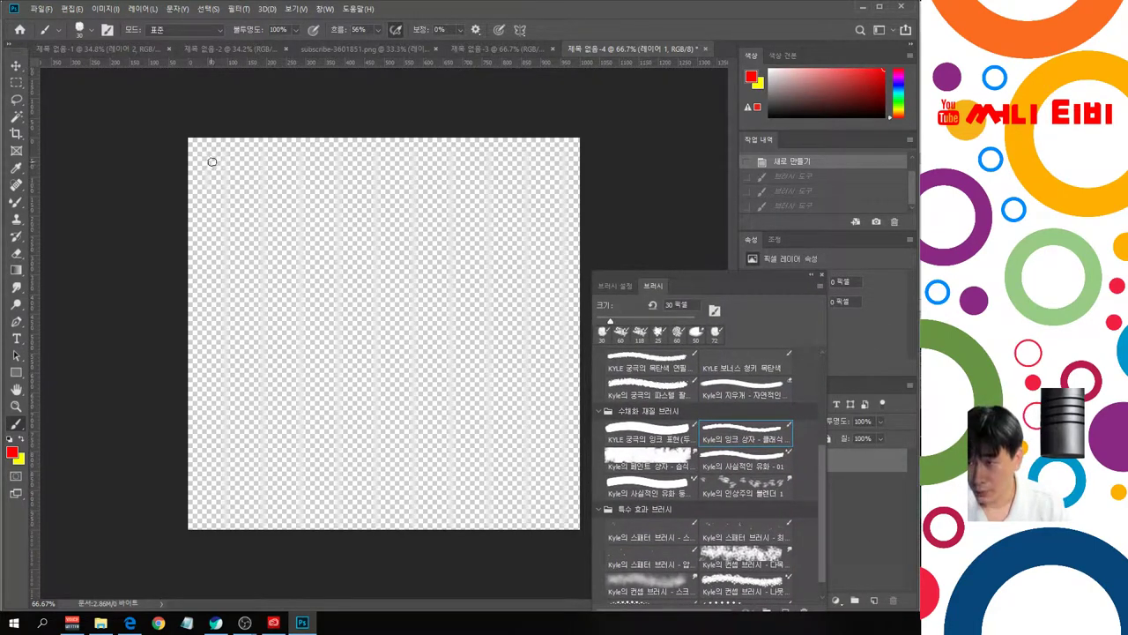
Step: Compare red strokes of the 30 px brush with the Kyle의 사실적인 유화 - 01 preset at 60 px, keeping that preset selected, and undo all strokes
left_click_drag(214, 159, 525, 156)
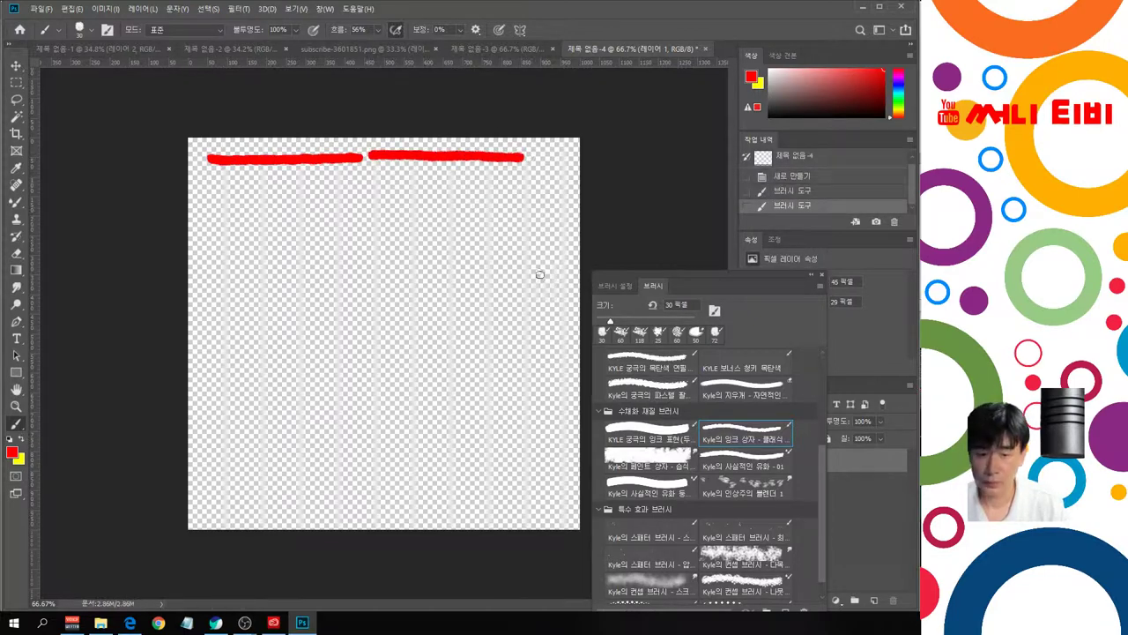
left_click(739, 467)
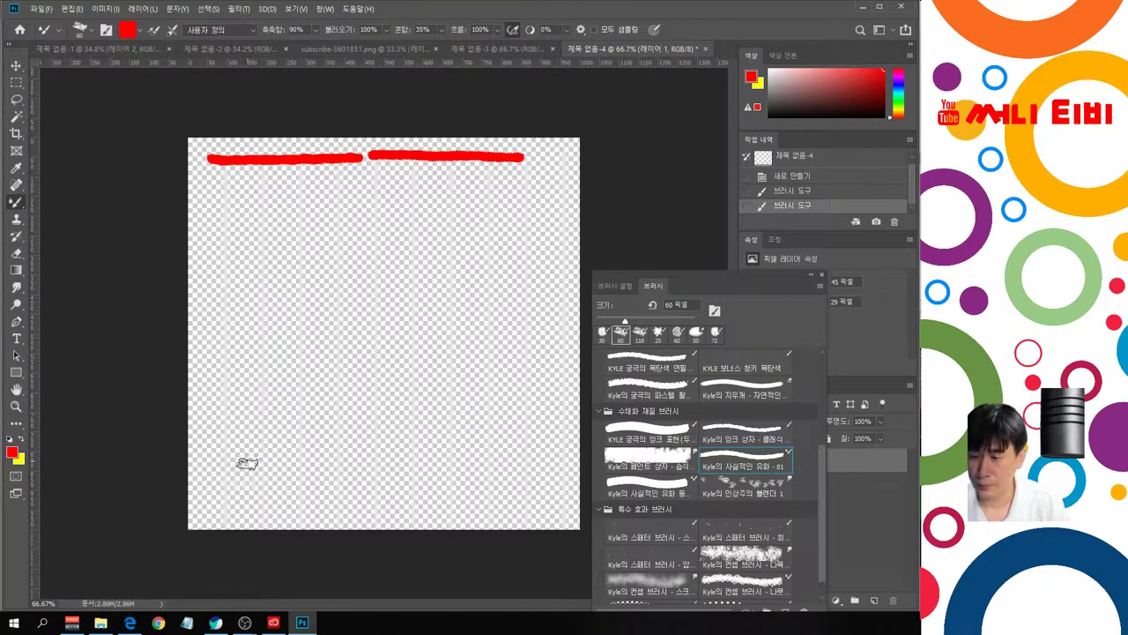
left_click_drag(220, 491, 379, 493)
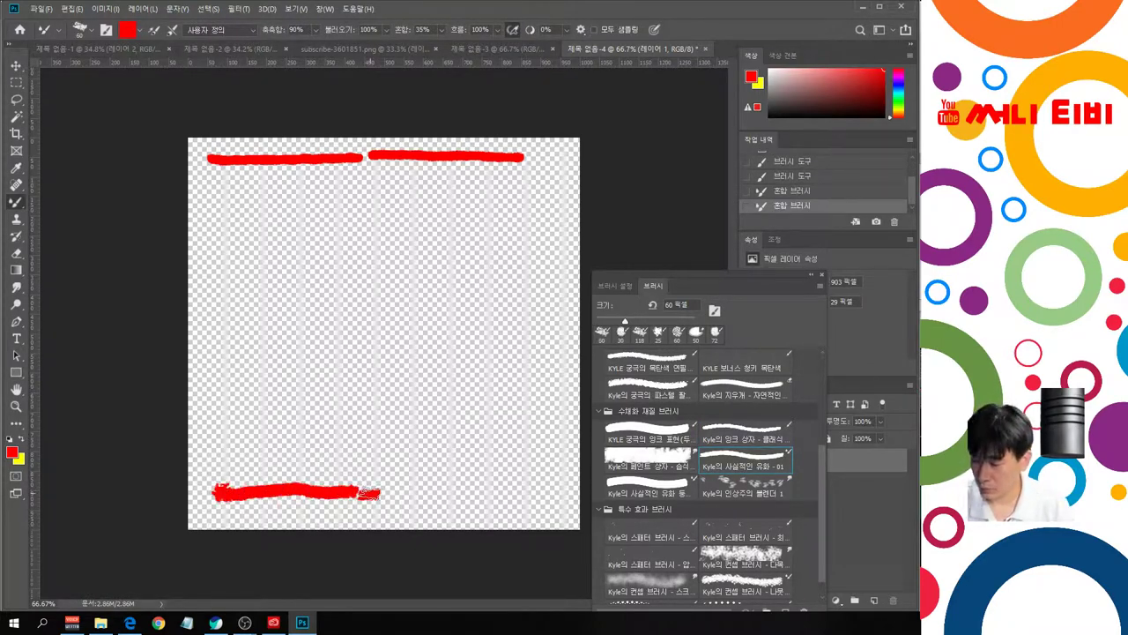
key("ctrl+z")
key("ctrl+z")
key("ctrl+z")
key("ctrl+z")
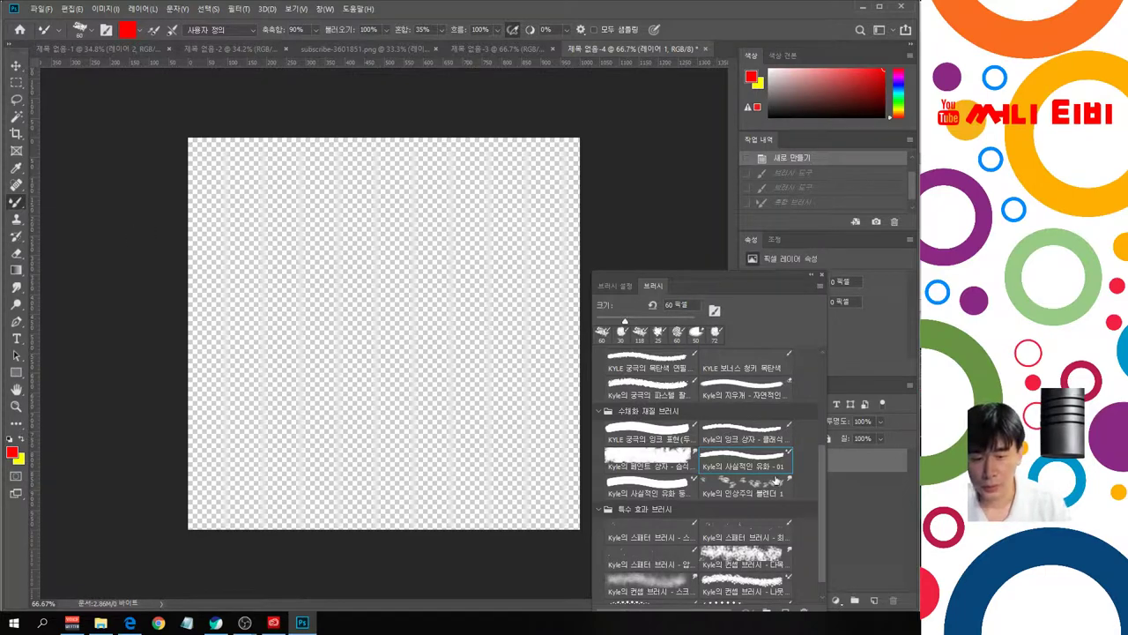
Step: Paint the upper, left and lower sides of a rough red frame near the canvas edges with the 60 px Mixer Brush, leaving small gaps
left_click(215, 165)
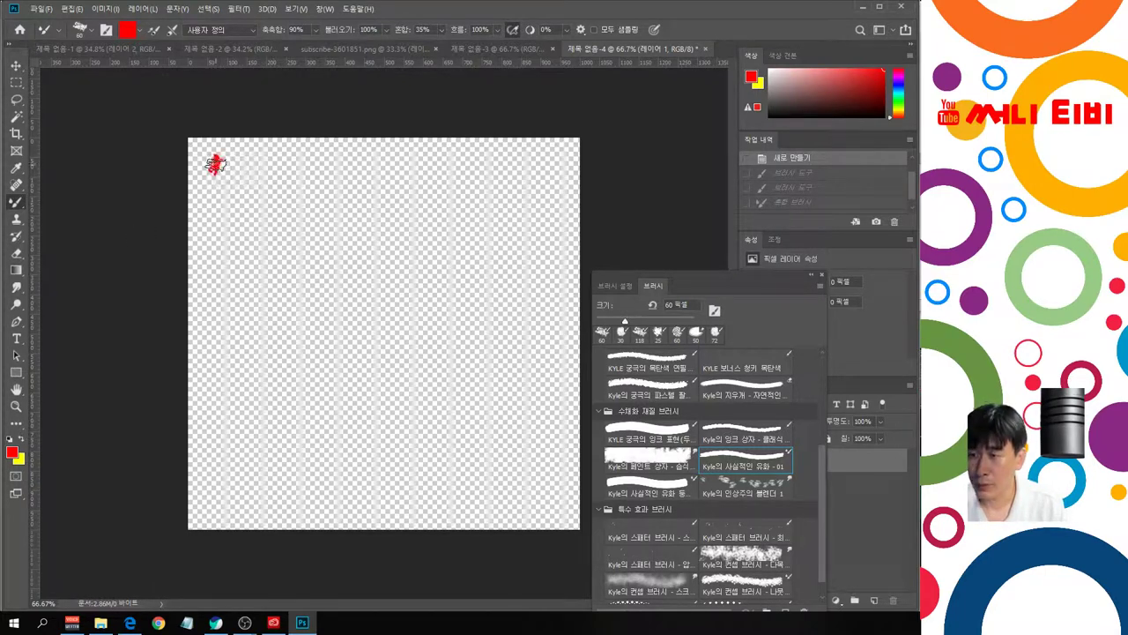
left_click_drag(215, 164, 565, 163)
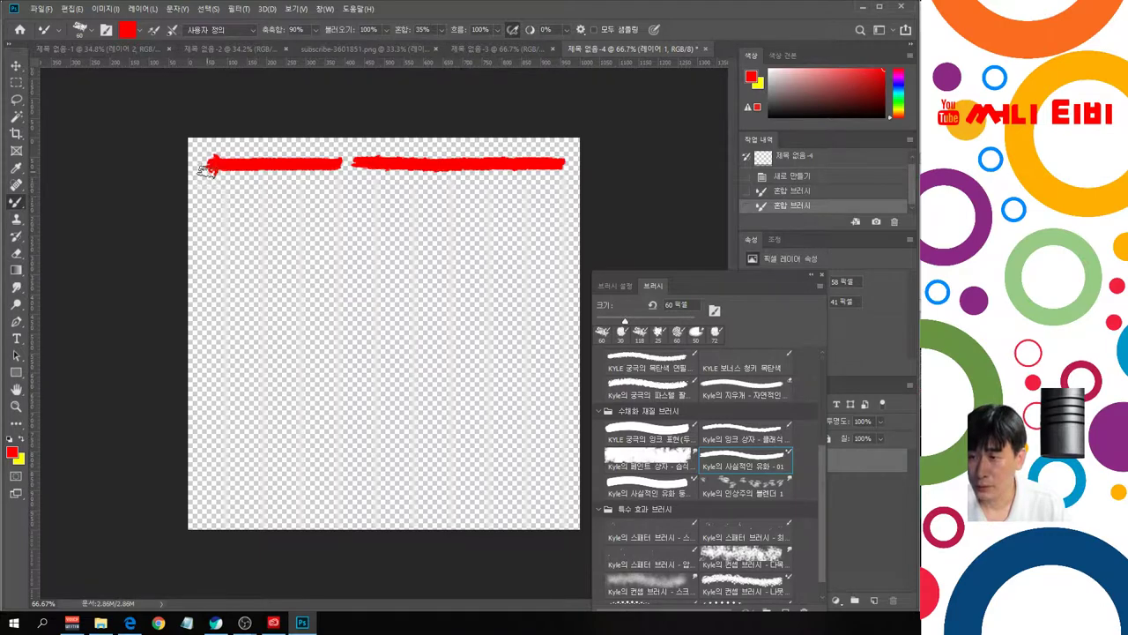
left_click_drag(208, 168, 210, 418)
mouse_move(210, 432)
left_mouse_down()
mouse_move(214, 509)
mouse_move(564, 504)
left_mouse_up()
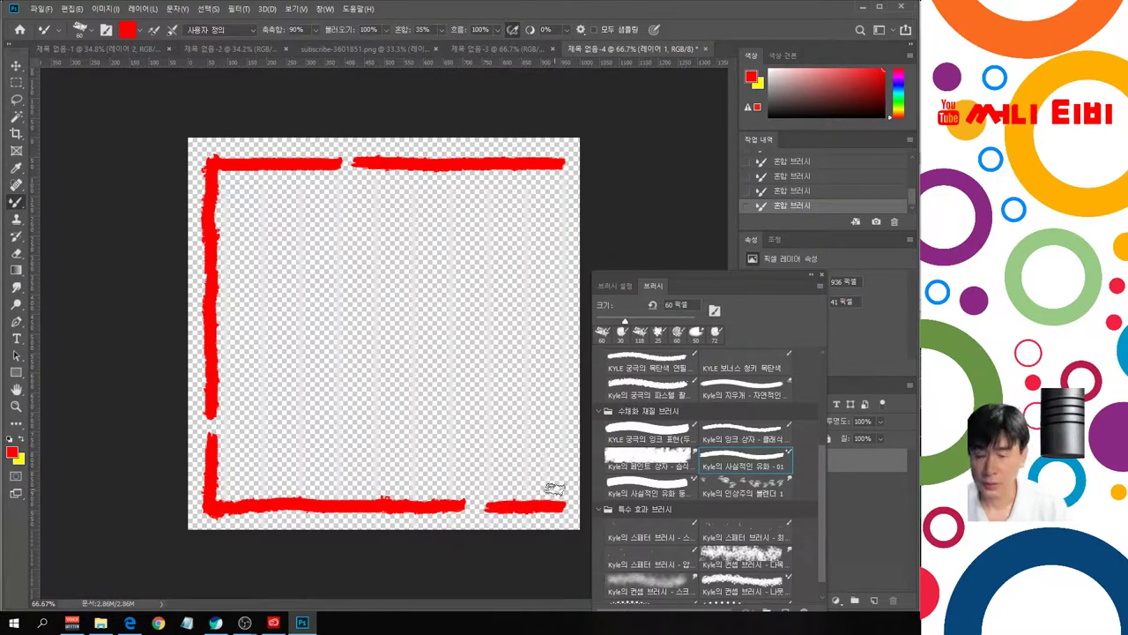
Step: Paint the frame's right side with a small gap, and thicken the corners and parts of the other sides
mouse_move(557, 162)
left_mouse_down()
mouse_move(563, 499)
mouse_move(524, 500)
left_mouse_up()
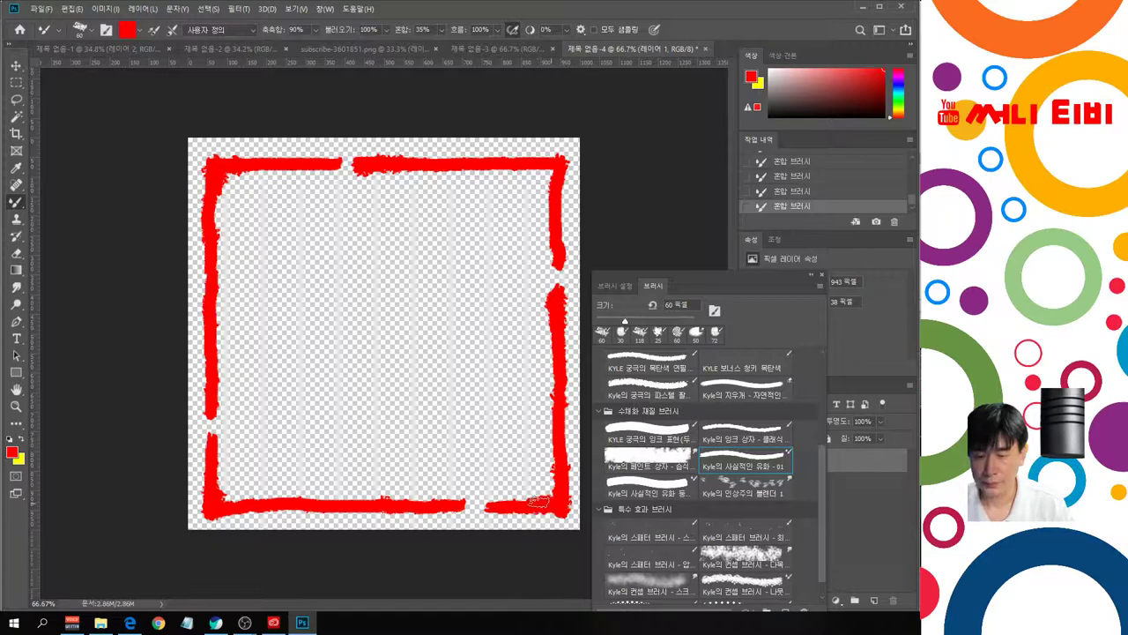
left_click_drag(551, 502, 549, 485)
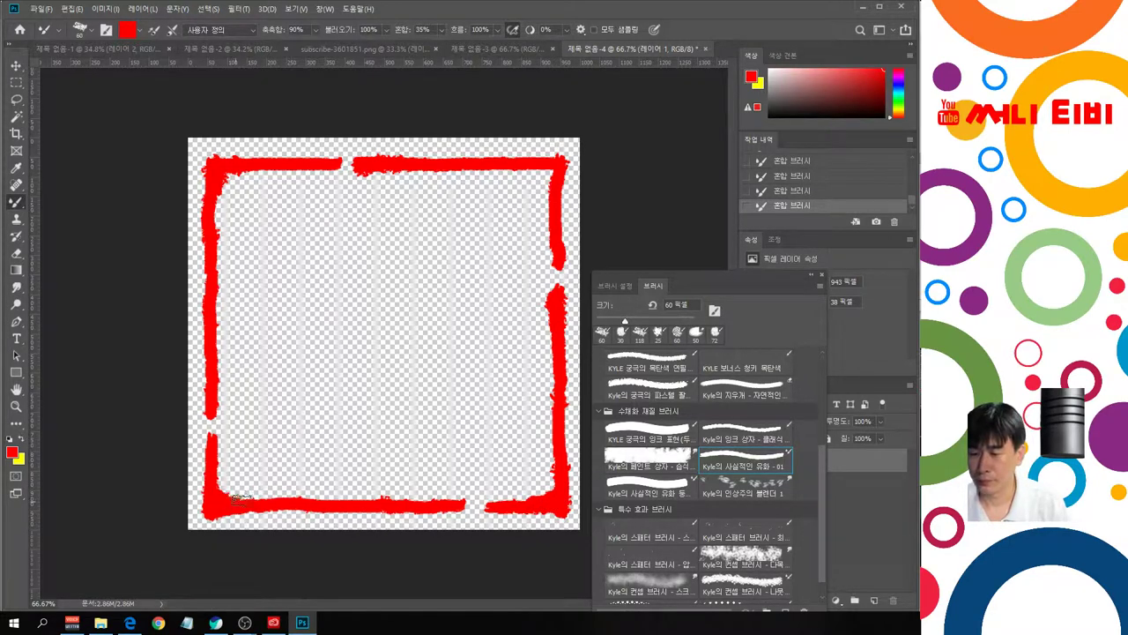
left_click_drag(341, 494, 364, 501)
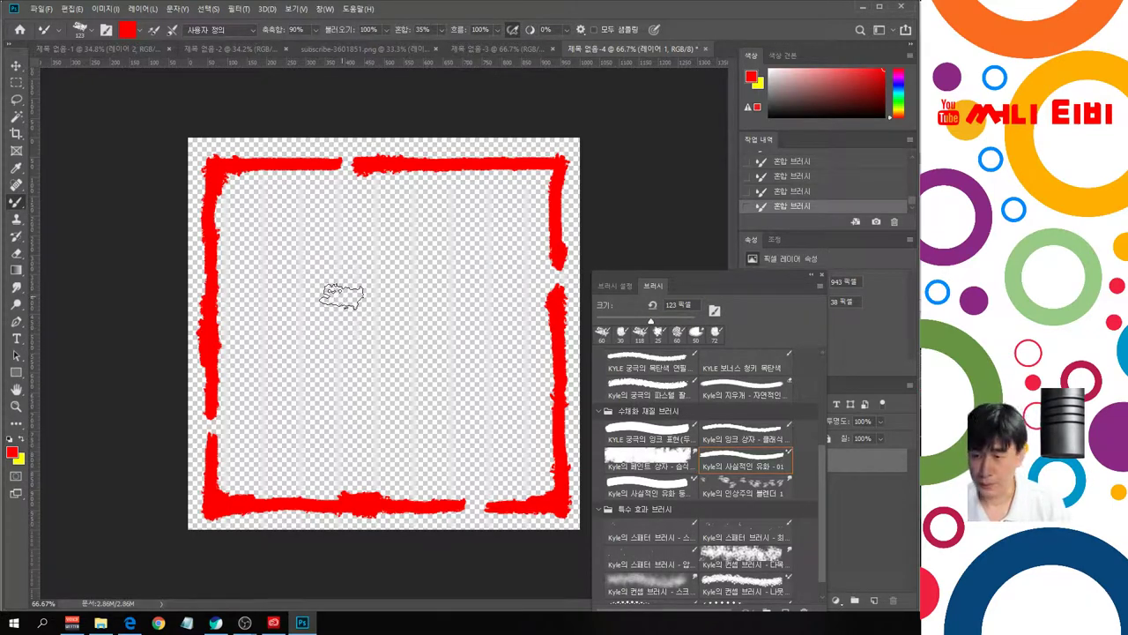
Step: Handwrite a large red 구 in the left half of the frame with the Mixer Brush at 123 px
mouse_move(312, 259)
left_mouse_down()
mouse_move(243, 345)
mouse_move(343, 323)
mouse_move(330, 343)
mouse_move(329, 445)
left_mouse_up()
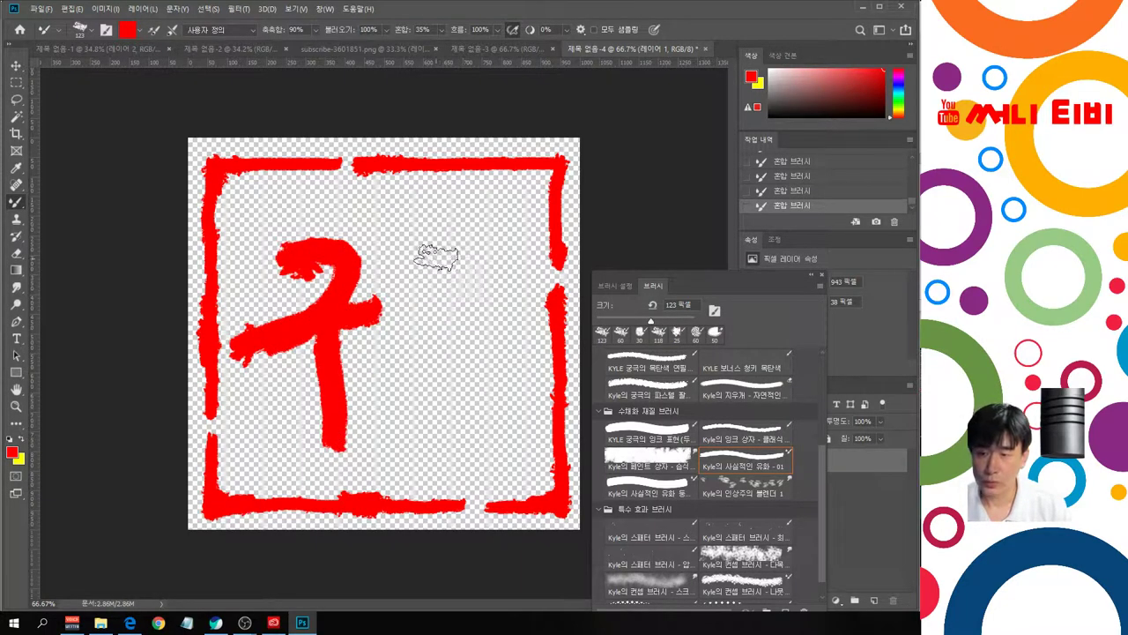
Step: Try handwriting 독 to the right of 구 inside the frame, and undo its strokes
mouse_move(437, 256)
left_mouse_down()
mouse_move(476, 254)
mouse_move(517, 297)
mouse_move(453, 365)
mouse_move(494, 413)
mouse_move(498, 463)
left_mouse_up()
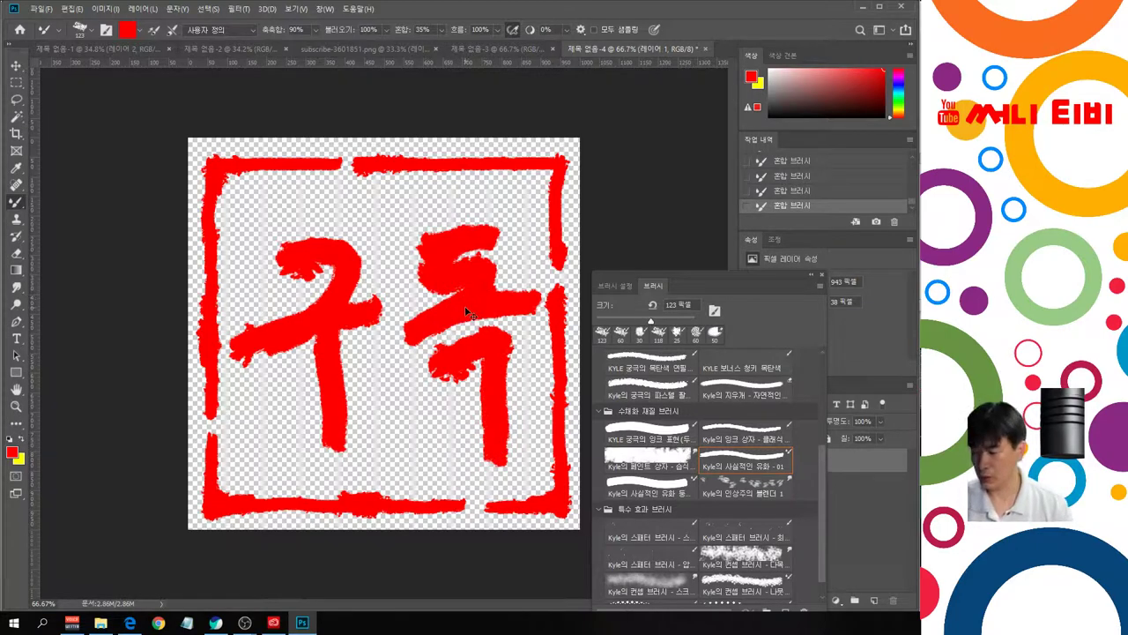
key("ctrl+z")
key("ctrl+z")
key("ctrl+z")
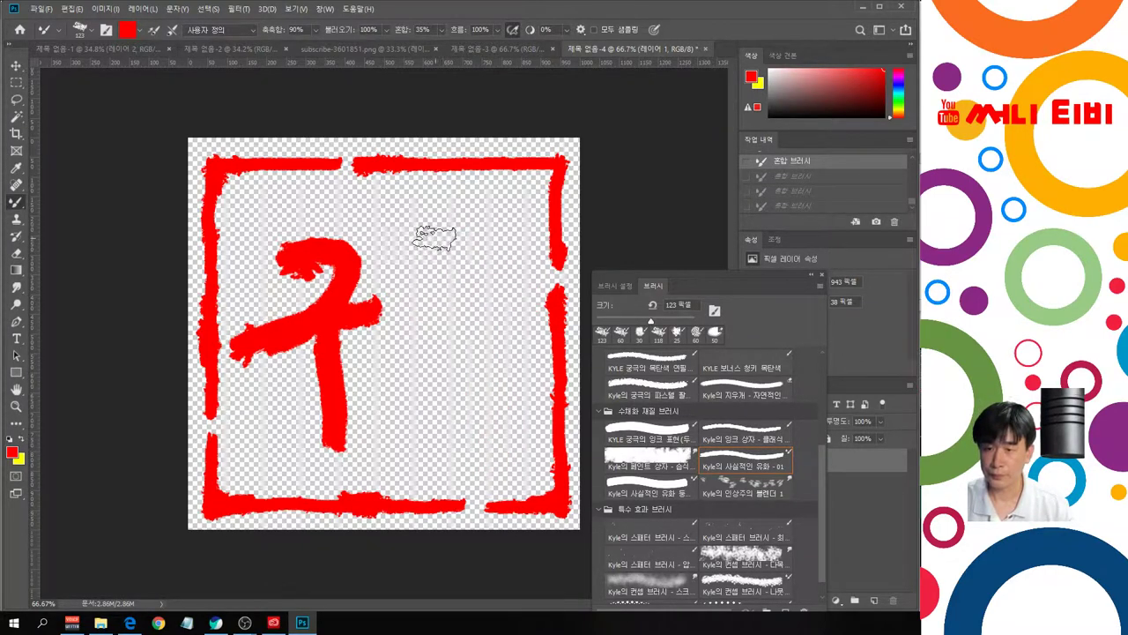
Step: Handwrite 독 in red to the right of 구, redoing the ㄷ stroke, and clear the brush presets from the workspace
mouse_move(419, 238)
left_mouse_down()
mouse_move(500, 214)
mouse_move(428, 296)
left_mouse_up()
left_click_drag(428, 296, 509, 282)
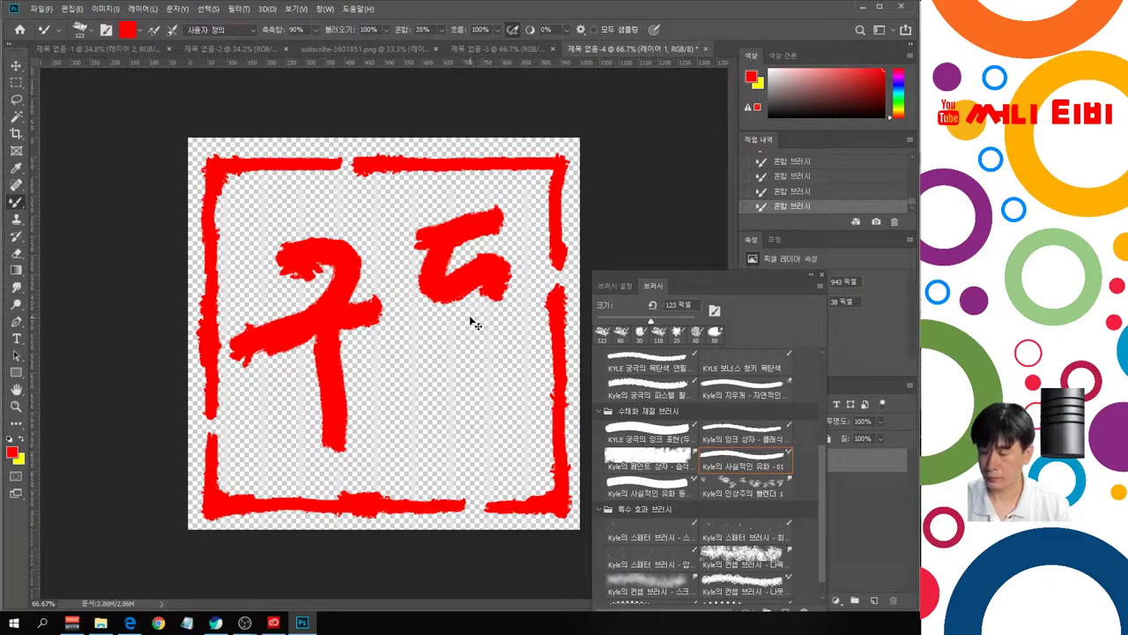
key("ctrl+z")
left_click_drag(425, 248, 509, 284)
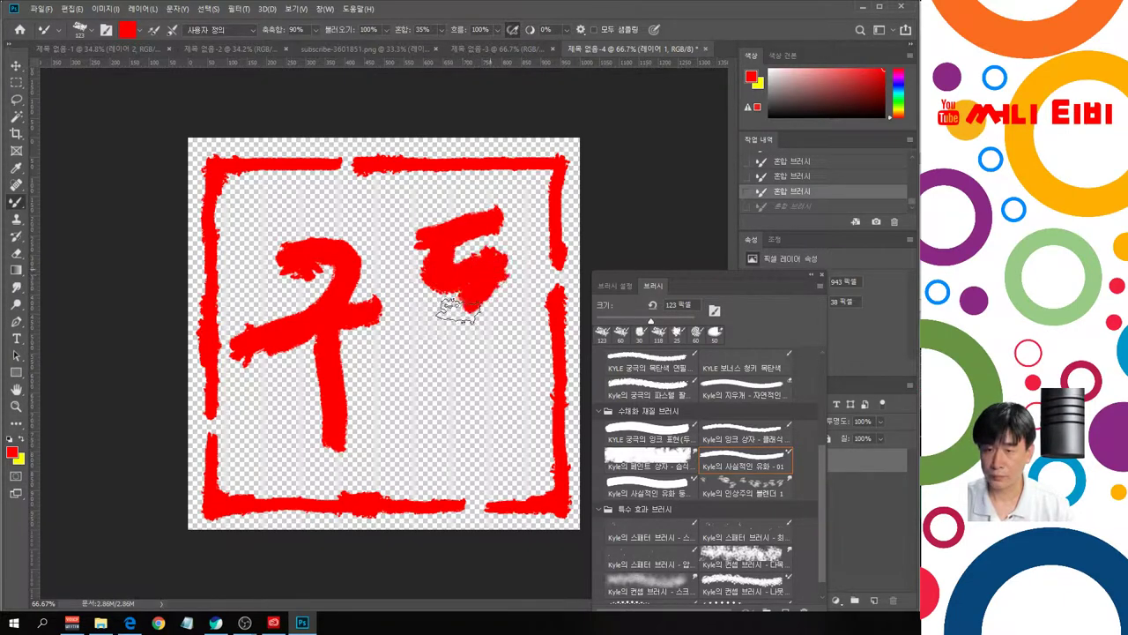
left_click_drag(389, 350, 520, 314)
mouse_move(421, 379)
left_mouse_down()
mouse_move(486, 364)
mouse_move(490, 448)
left_mouse_up()
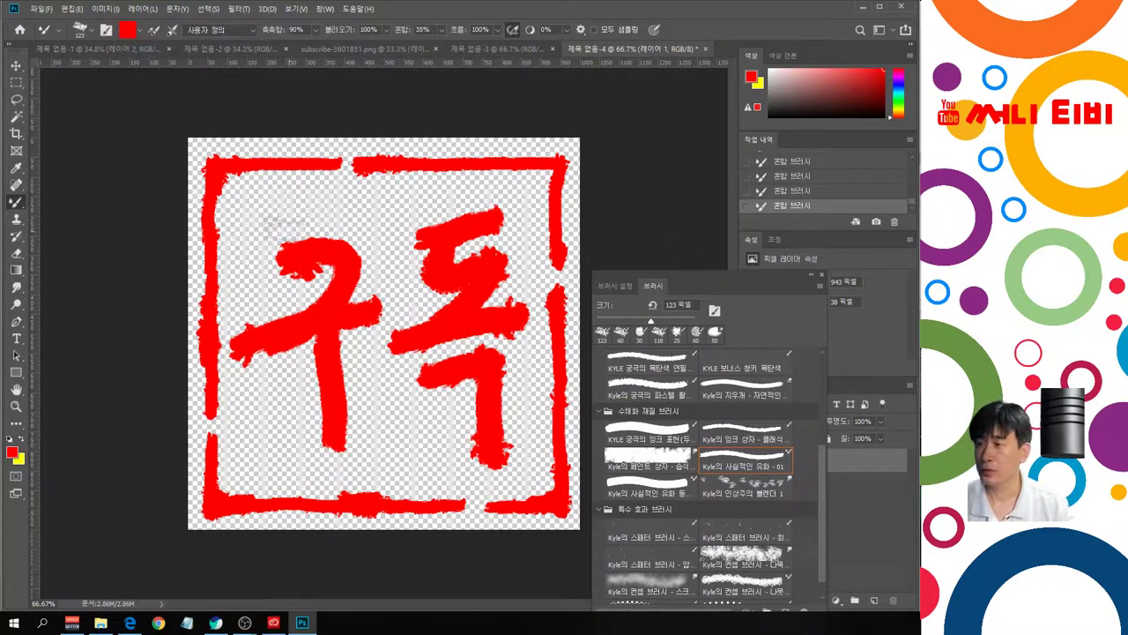
left_click(16, 65)
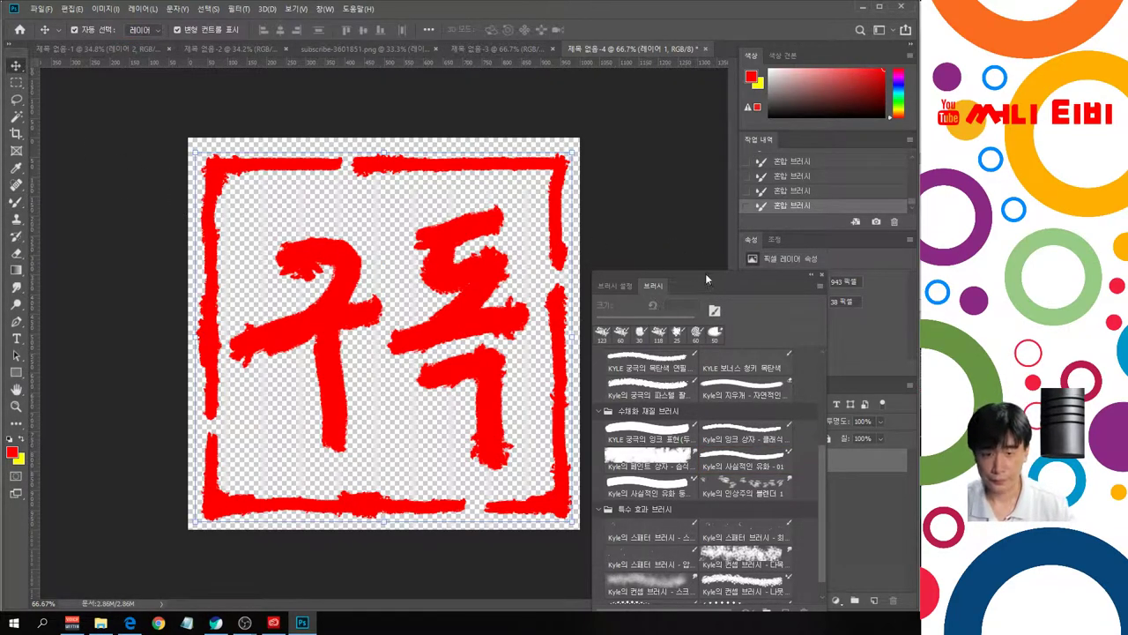
left_click_drag(700, 271, 1039, 296)
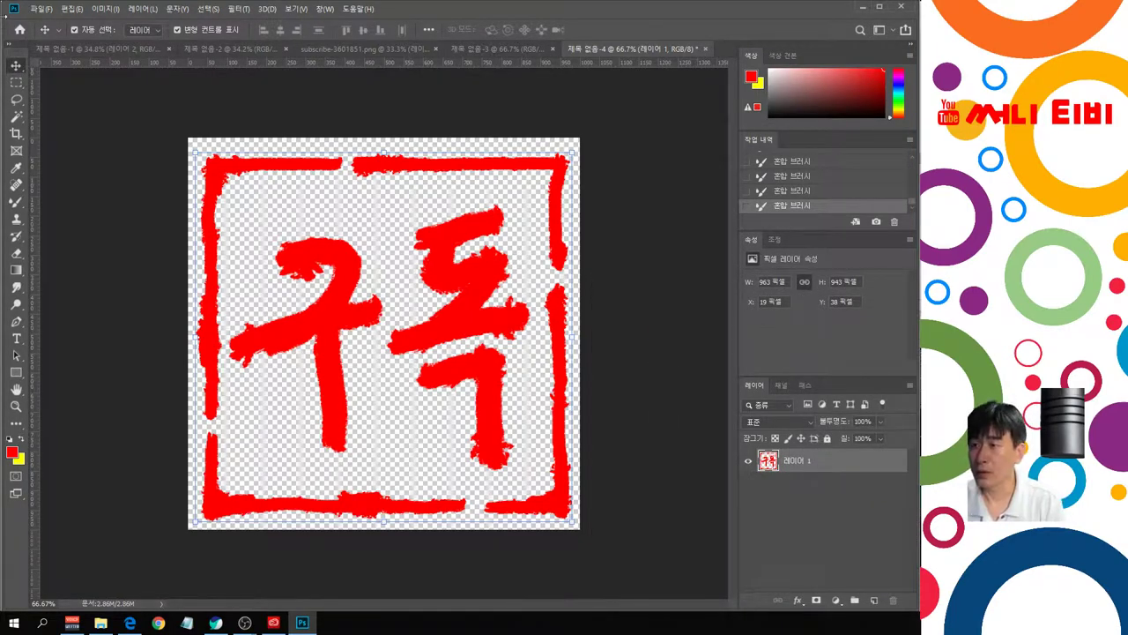
Step: Save the stamp image as a PNG named 구독2 in the 다운로드 folder, using the large file size (fastest saving) option
left_click(42, 9)
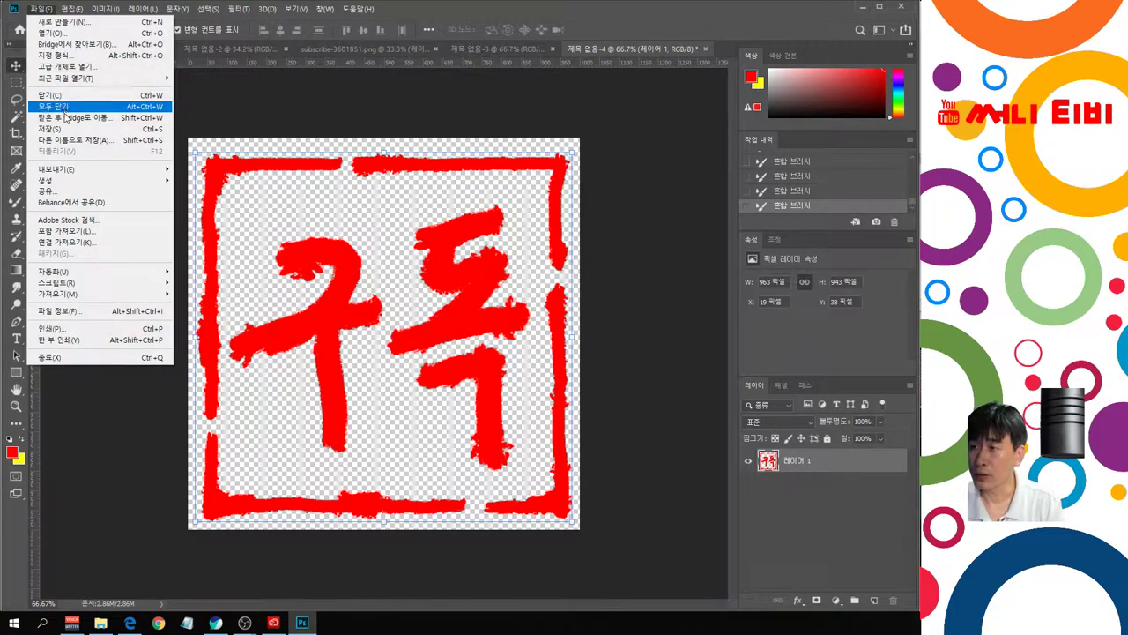
left_click(60, 140)
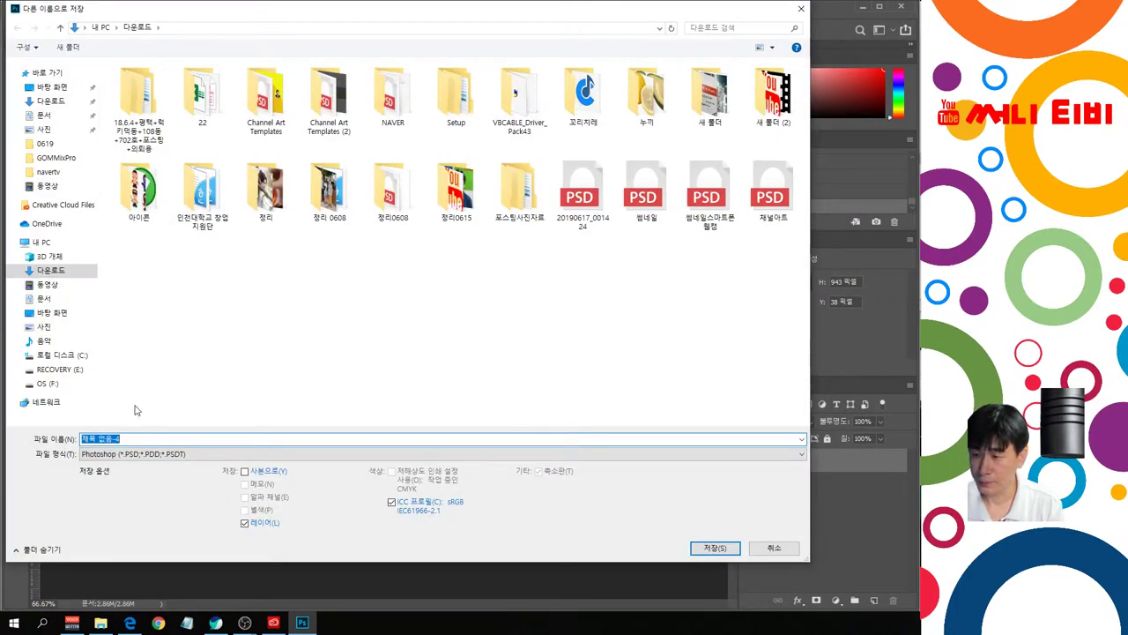
type("m")
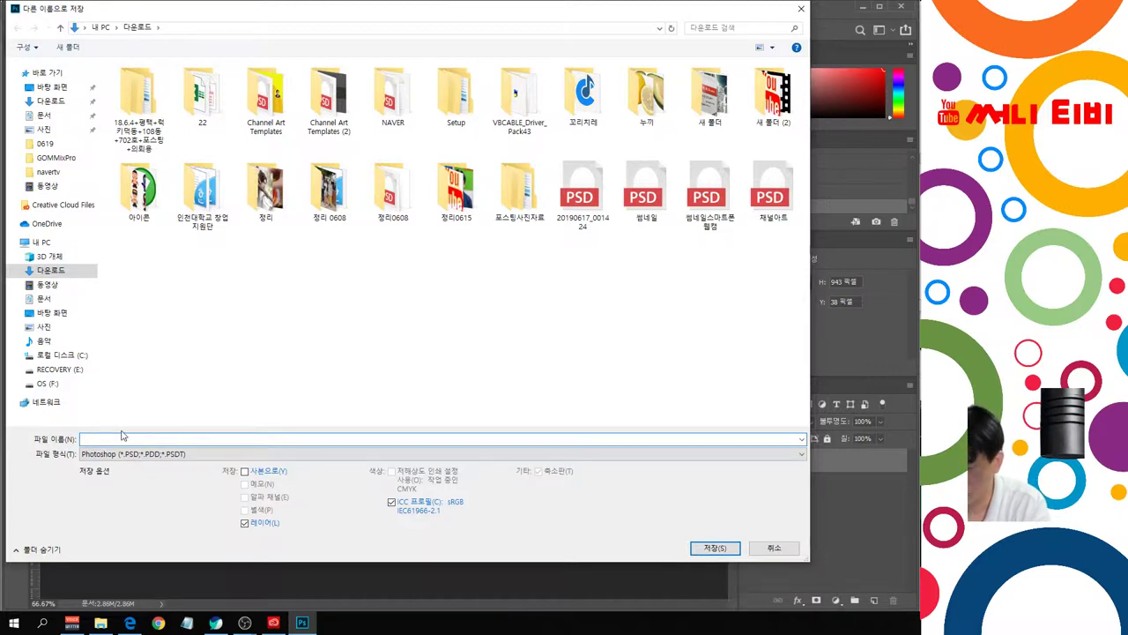
type("독")
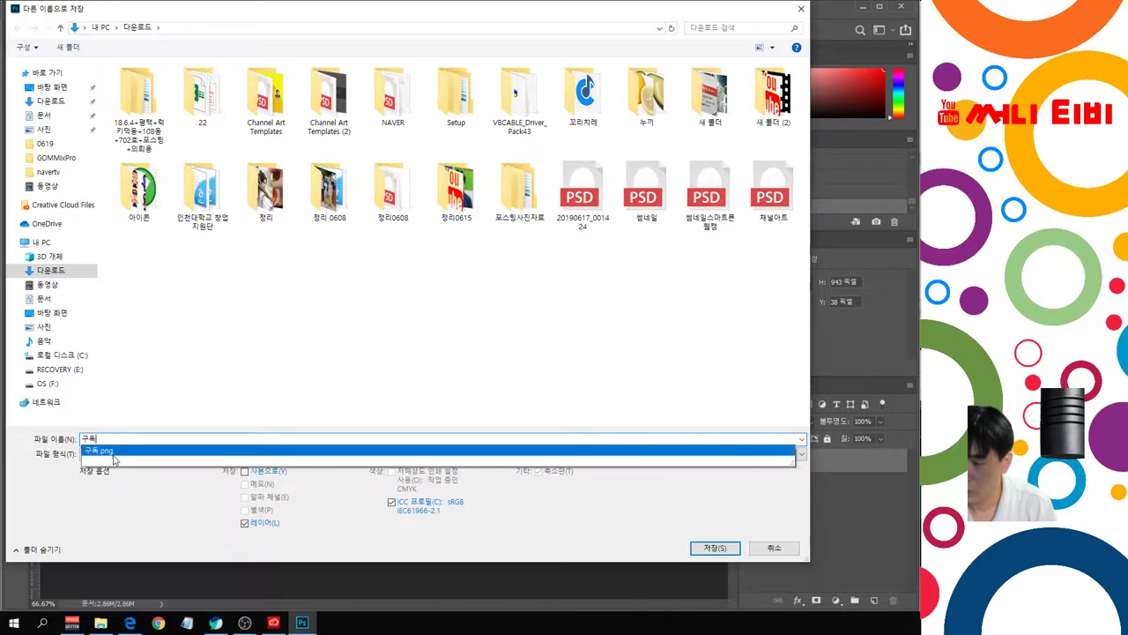
left_click(123, 452)
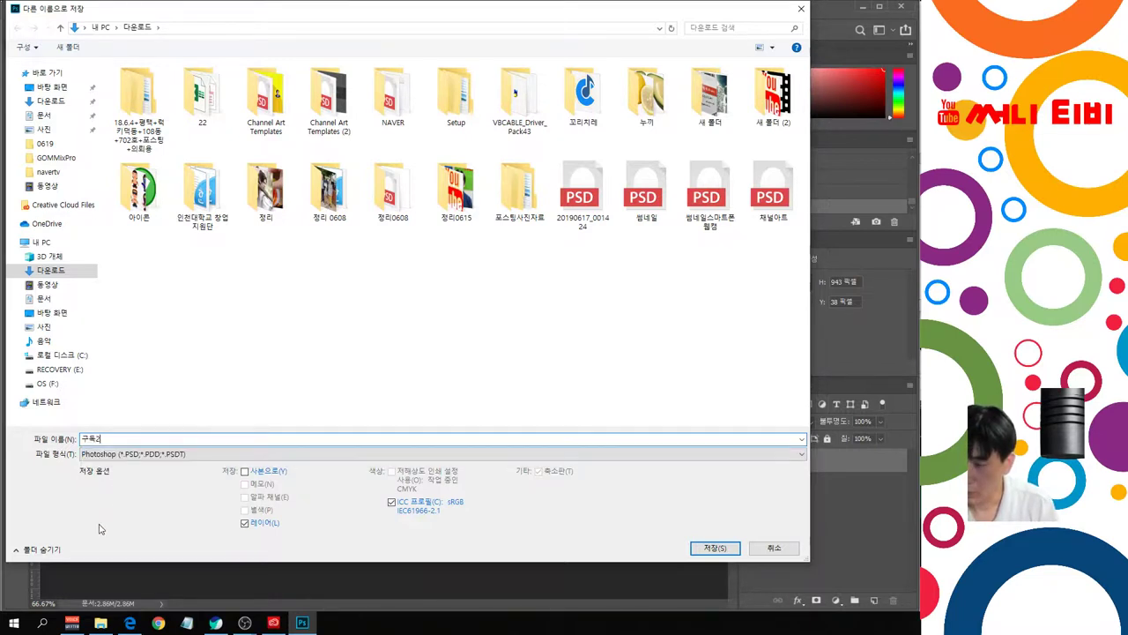
left_click(132, 454)
left_click(114, 401)
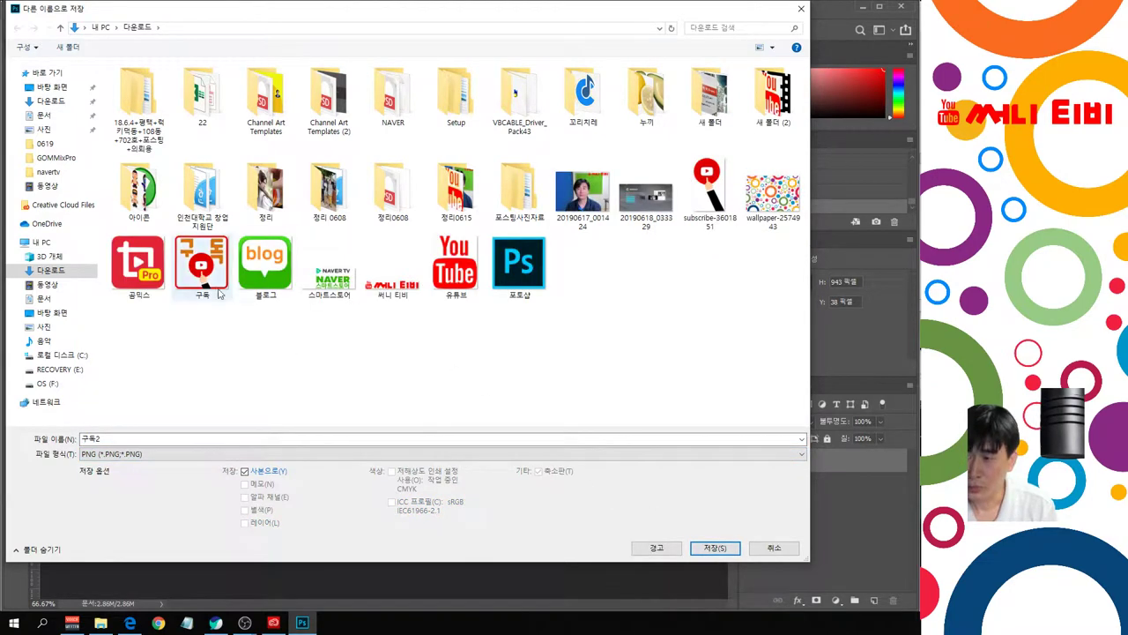
left_click(715, 547)
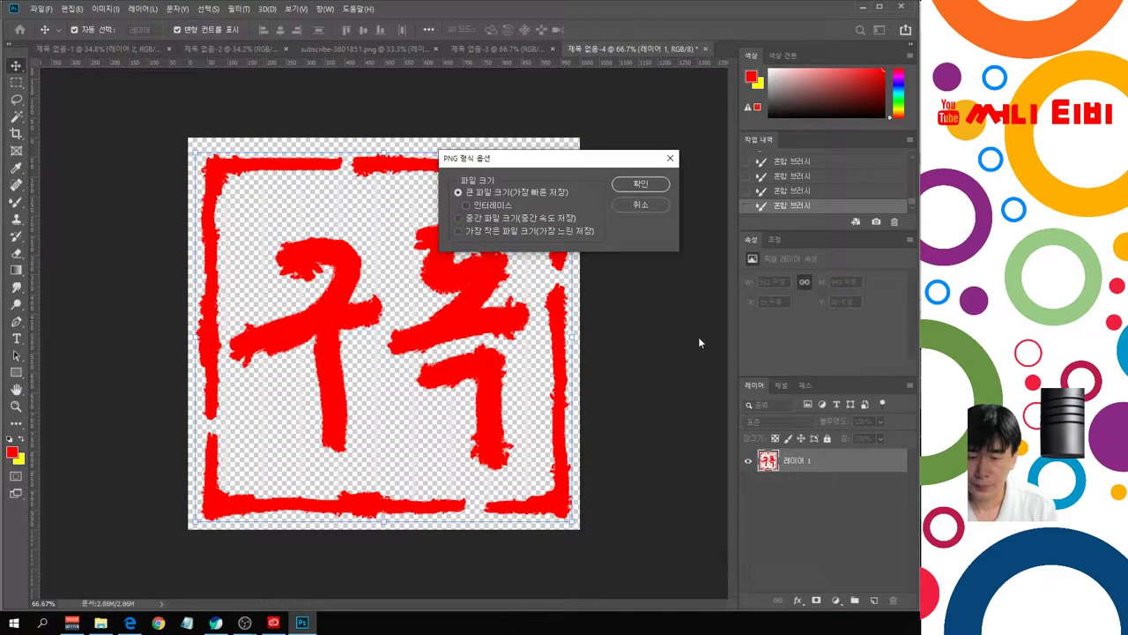
left_click(662, 182)
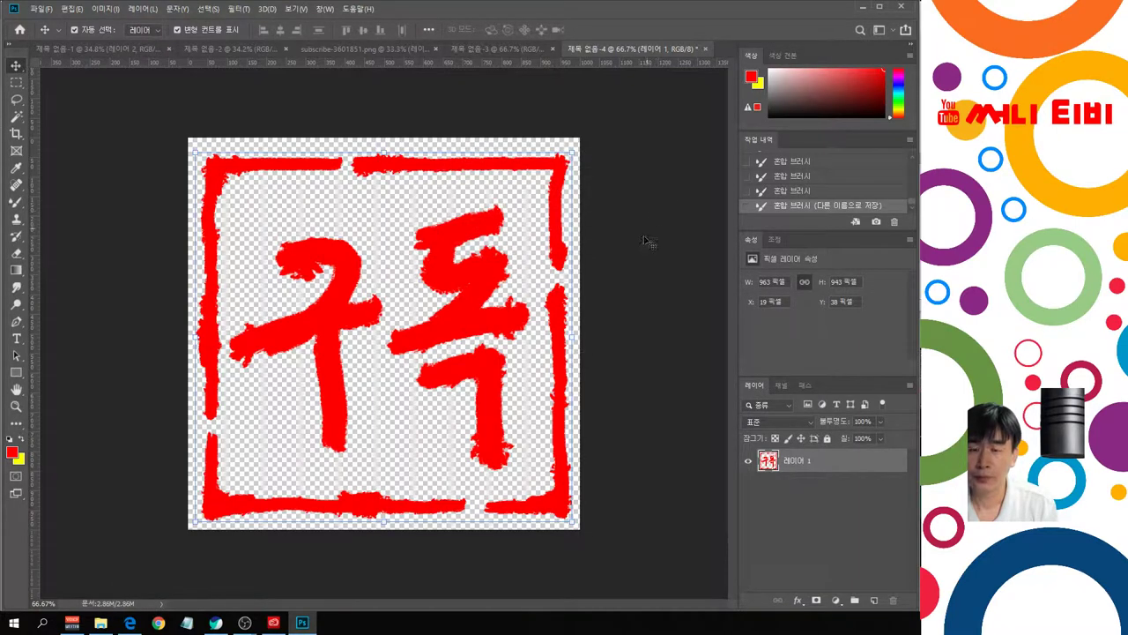
Step: Create a new document of 1000 × 1000 px at 72 pixels/inch with RGB color and a transparent background
left_click(42, 9)
left_click(42, 9)
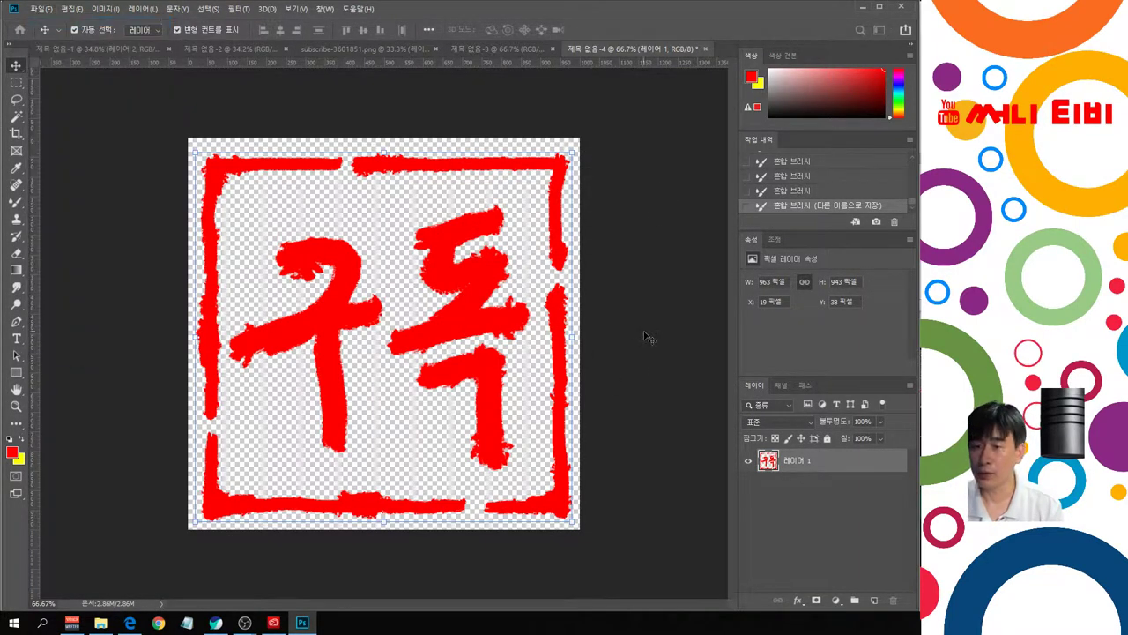
key("ctrl+n")
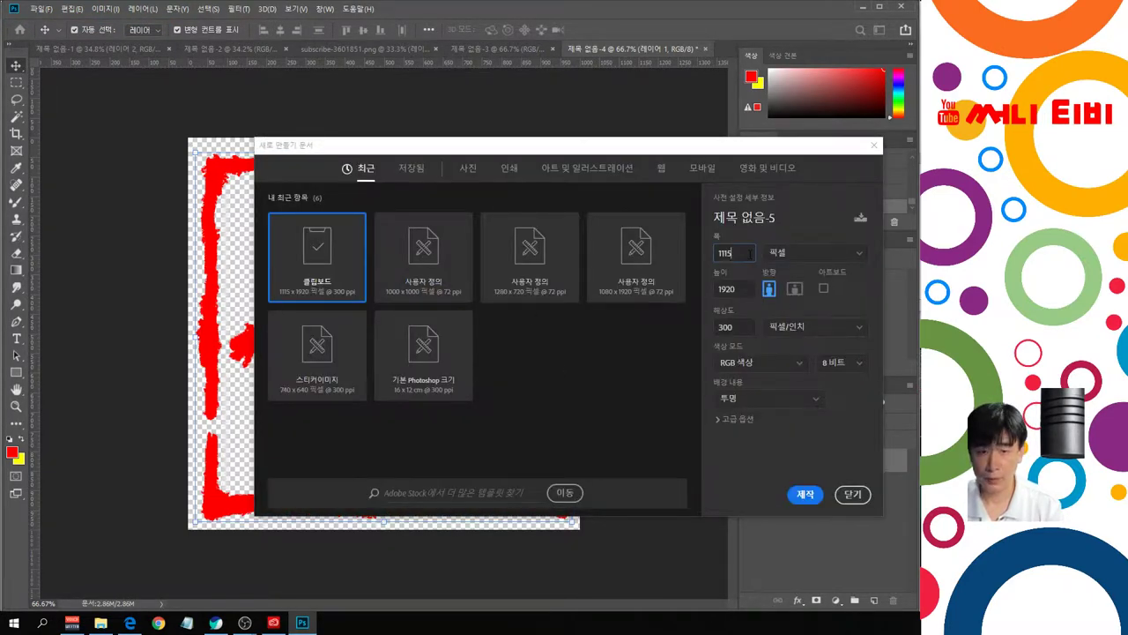
key("BackSpace")
key("BackSpace")
key("BackSpace")
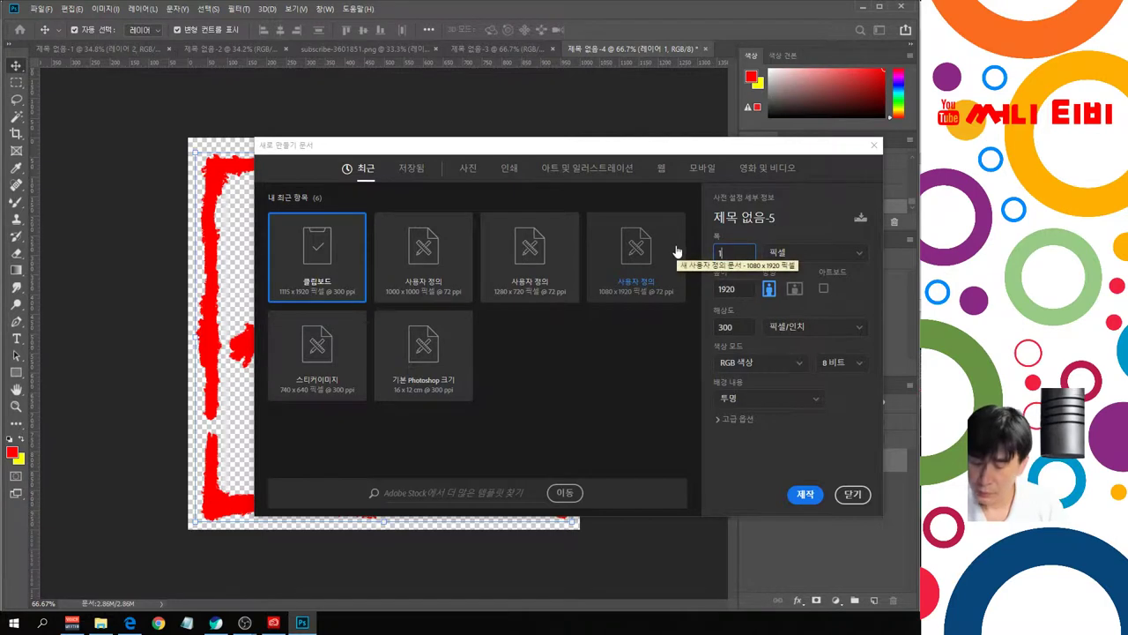
type("000")
key("Tab")
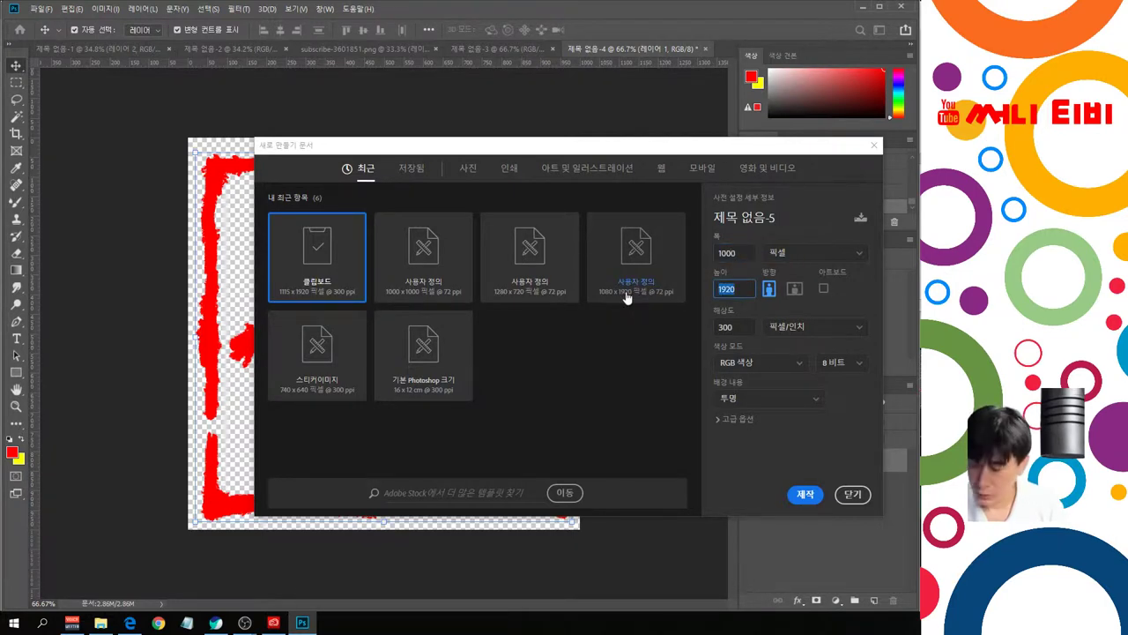
type("1000")
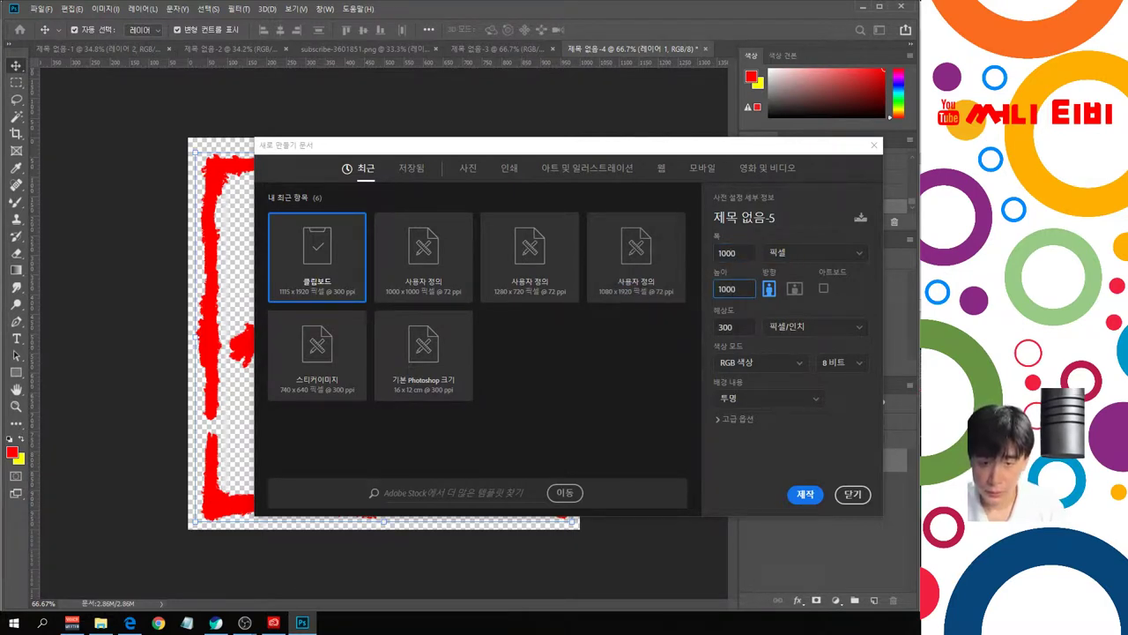
key("Tab")
type("723")
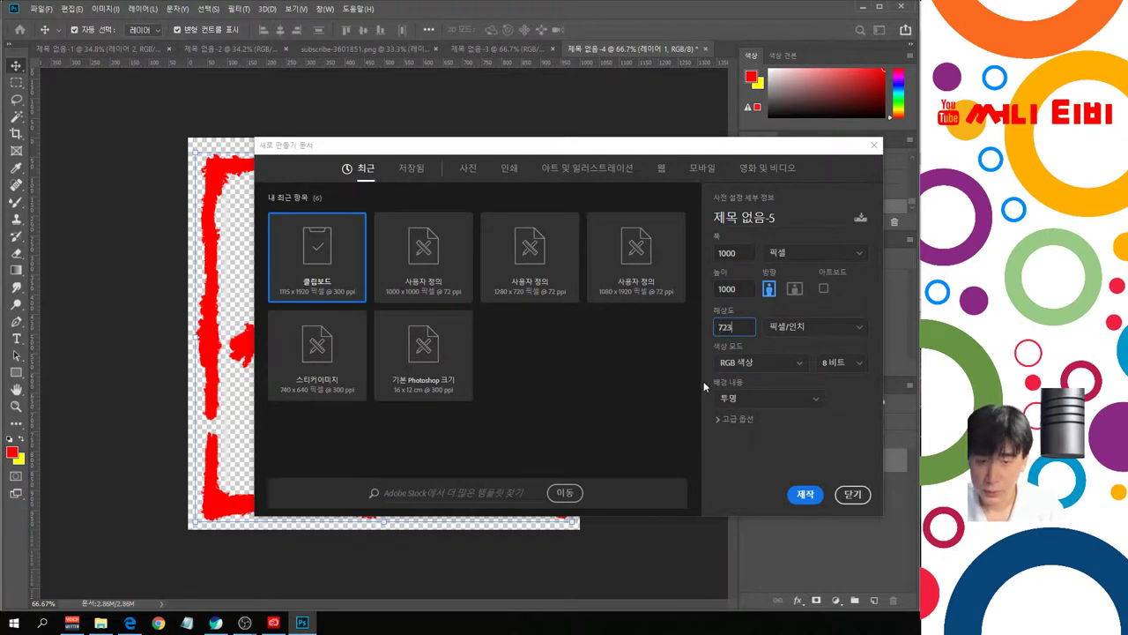
key("BackSpace")
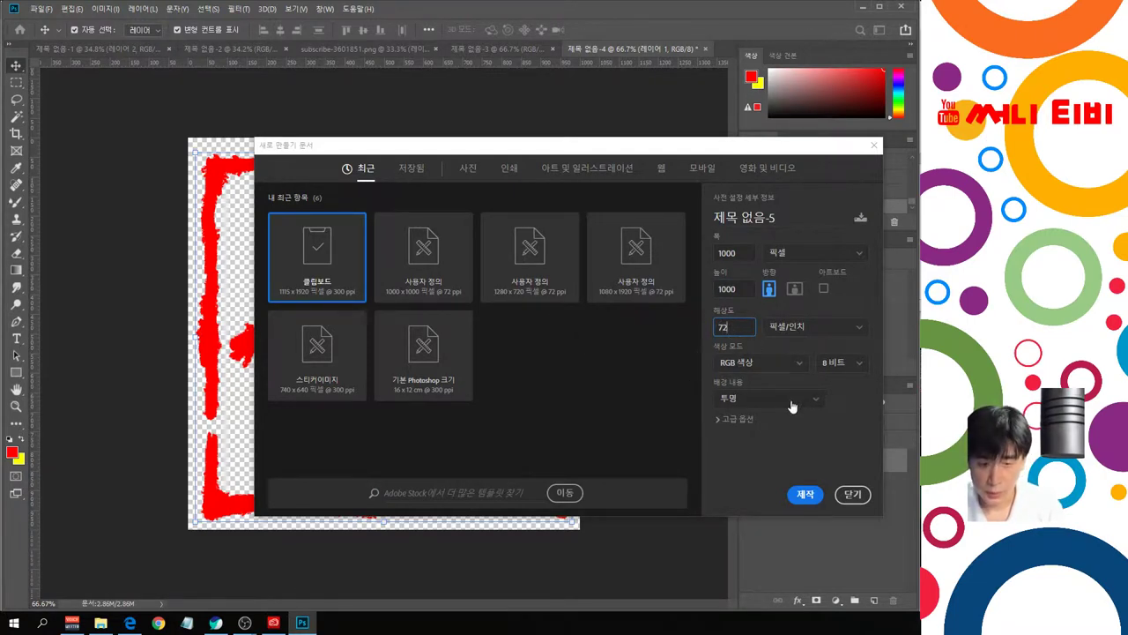
left_click(804, 495)
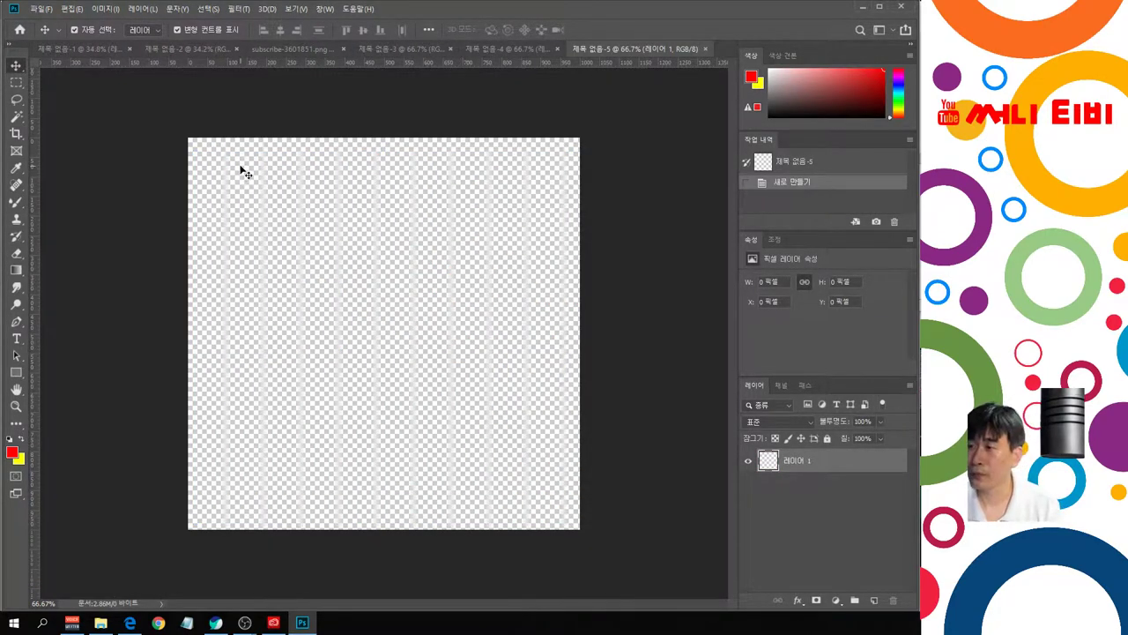
Step: Draw a red rectangle of about 276 × 295 px and align it with the canvas's upper-left corner at X 0, Y 0
left_click(19, 376)
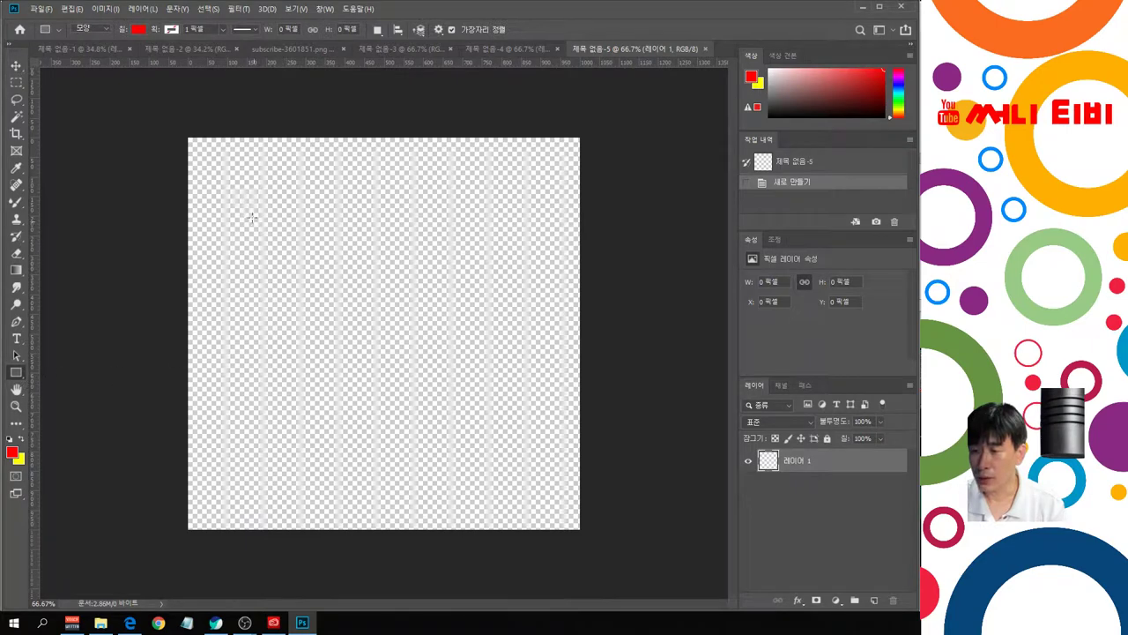
left_click_drag(171, 128, 280, 243)
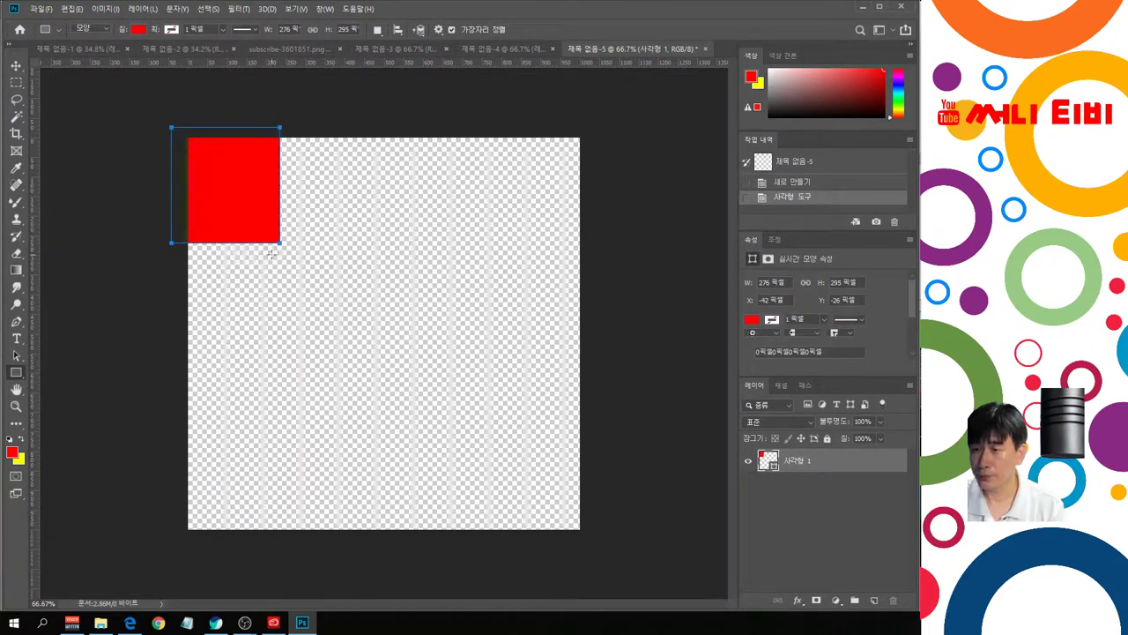
key("v")
left_click_drag(223, 193, 243, 204)
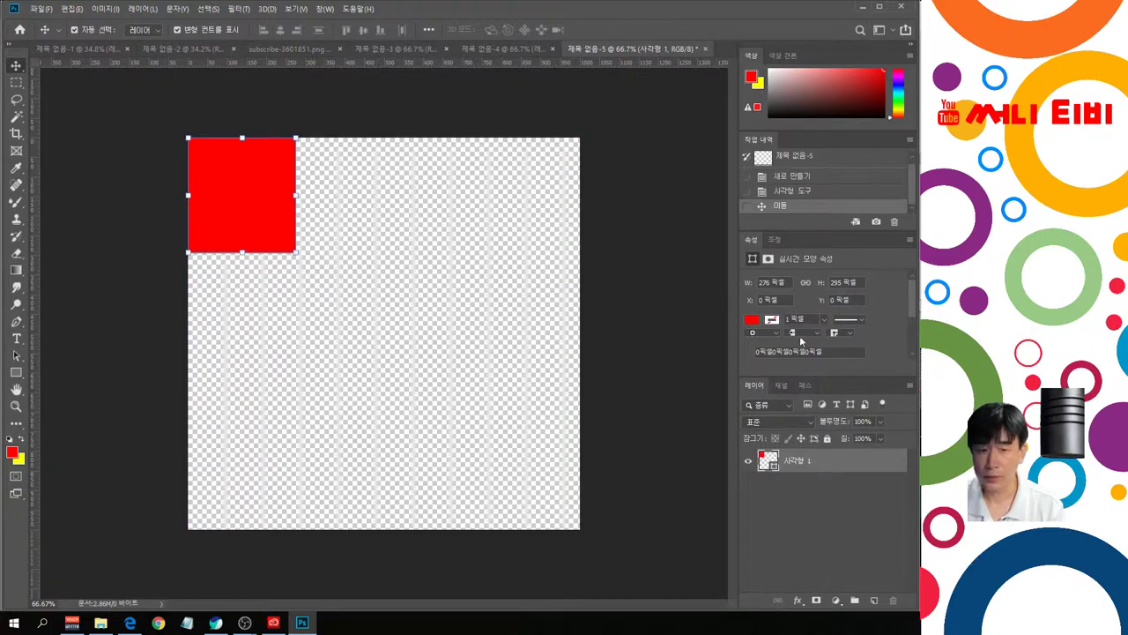
Step: Remove the rectangle's fill and give it a red stroke about 30.71 px wide
left_click(751, 319)
left_click(760, 342)
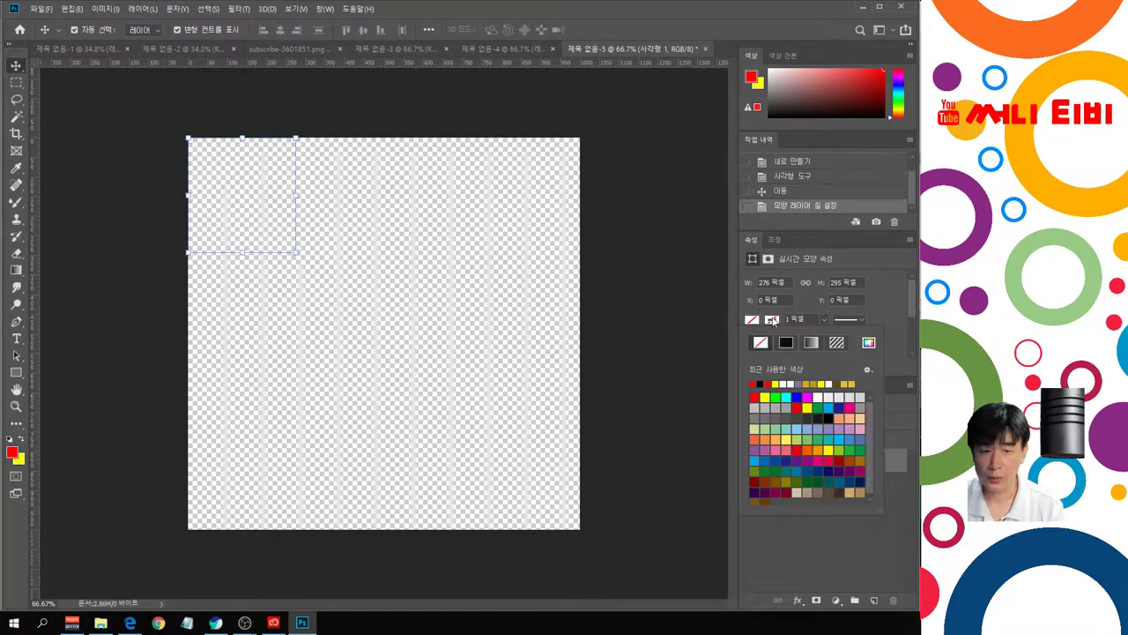
left_click(772, 320)
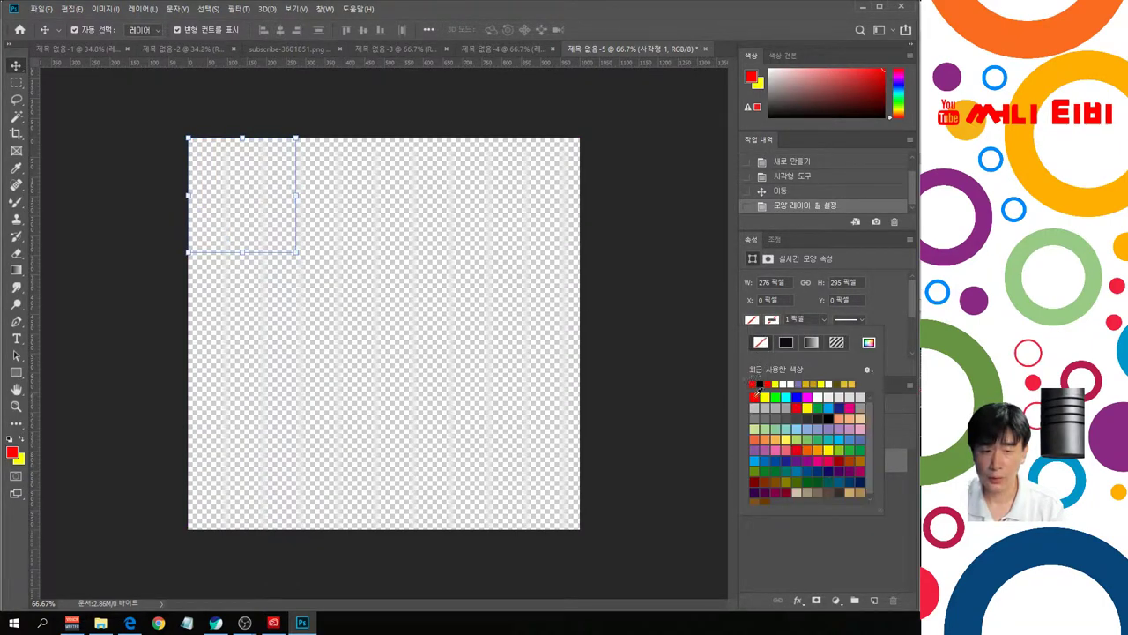
left_click(754, 386)
left_click(823, 320)
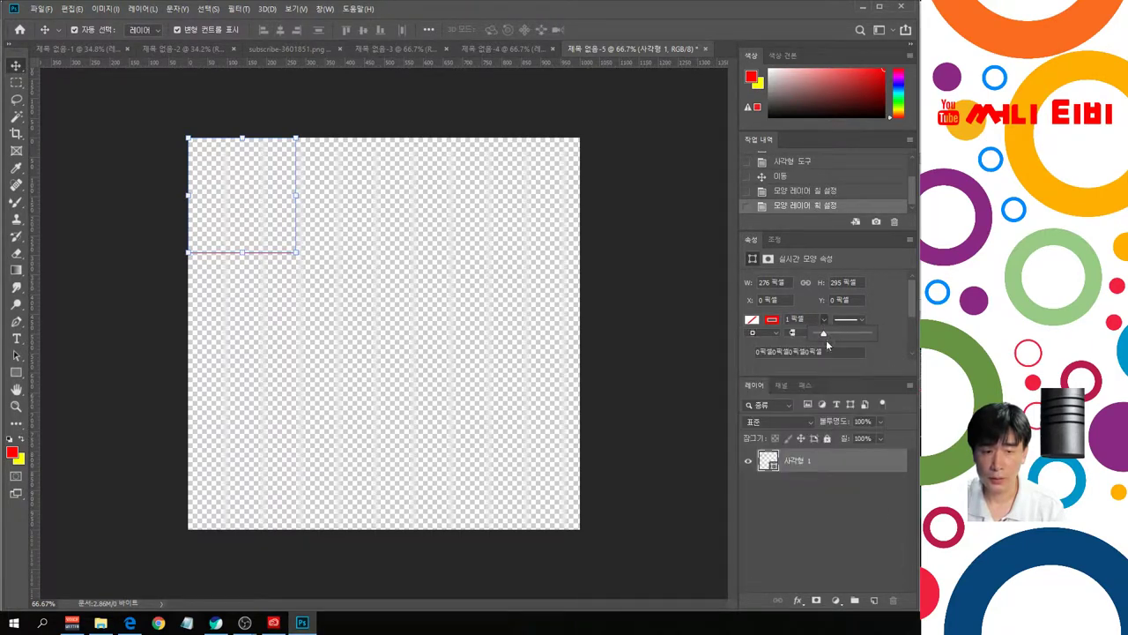
left_click_drag(842, 333, 851, 335)
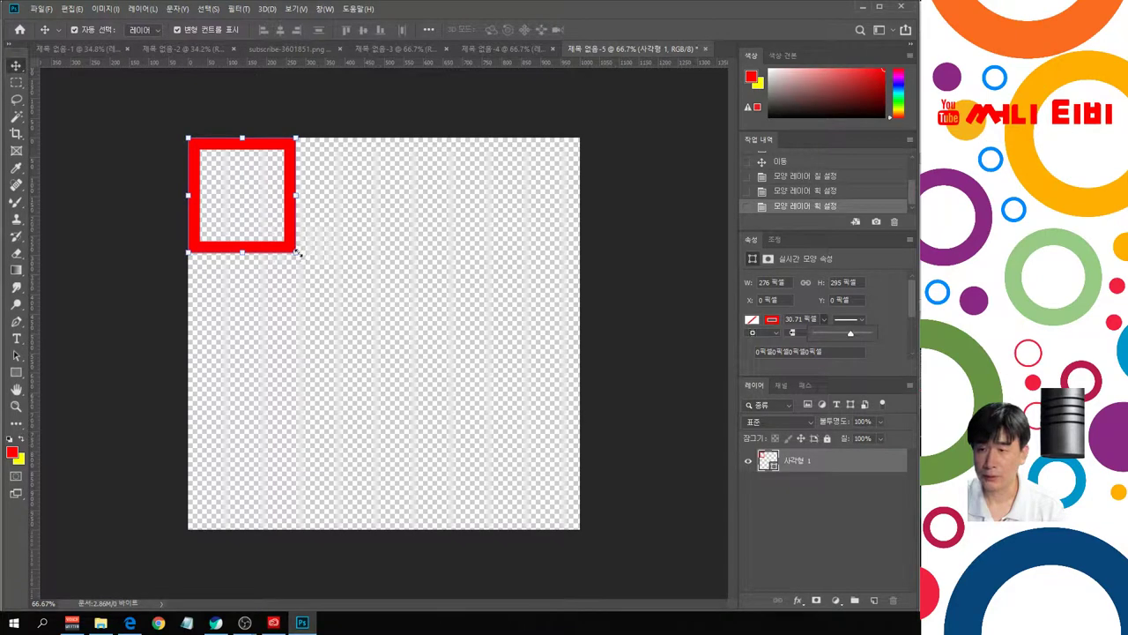
Step: Scale the red outlined rectangle to 1000 × 1000 px so that it frames the whole canvas, and deselect it
left_click_drag(293, 251, 579, 530)
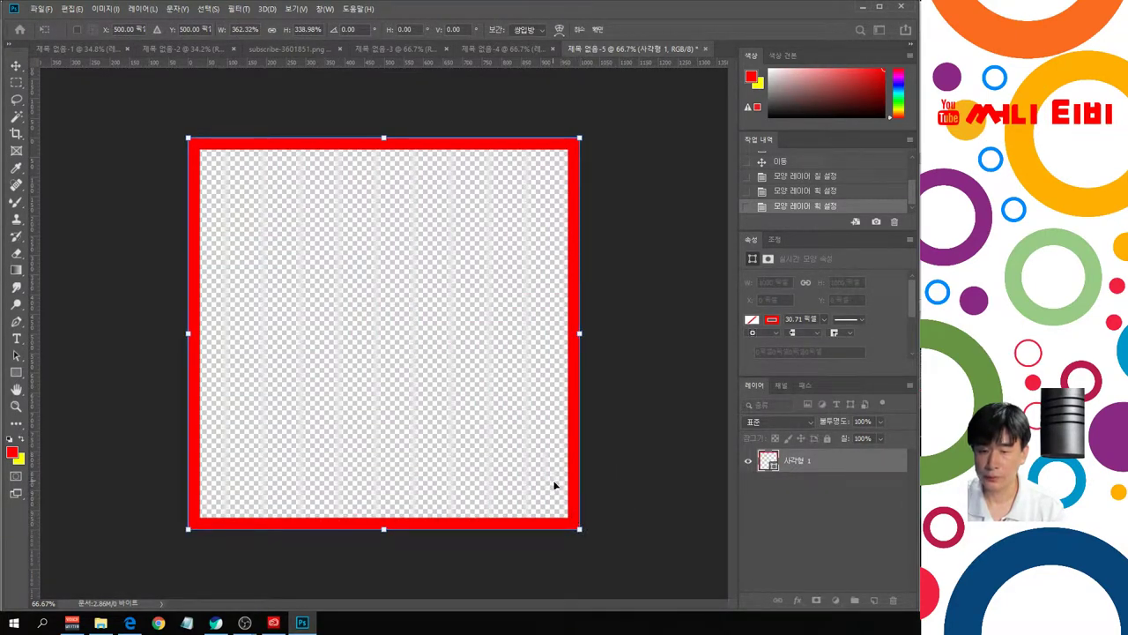
key("Return")
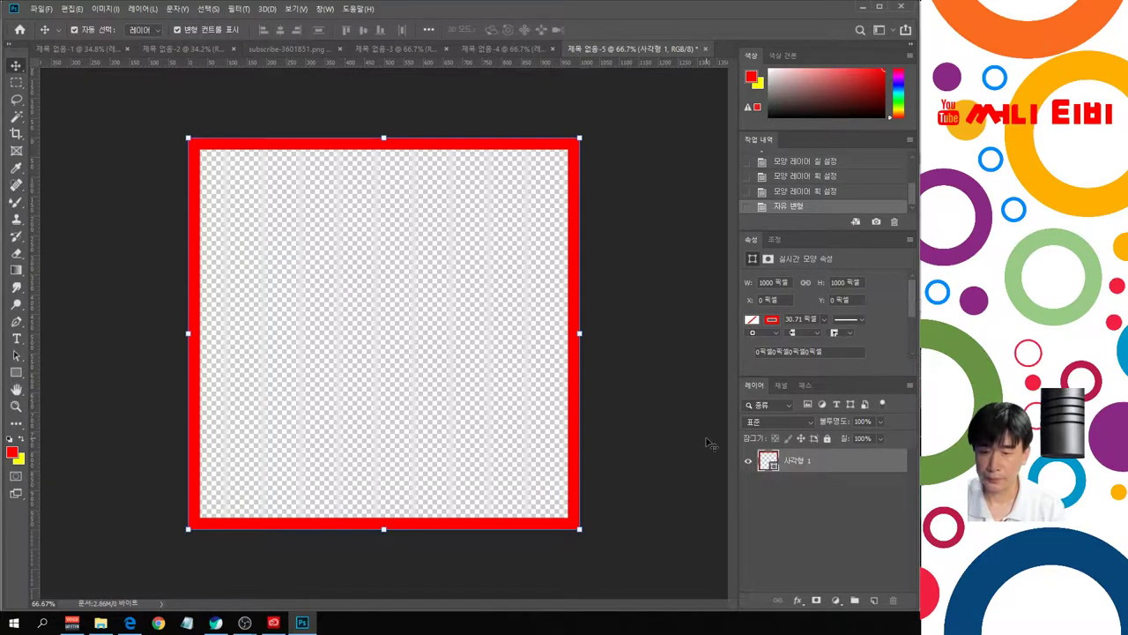
left_click(667, 441)
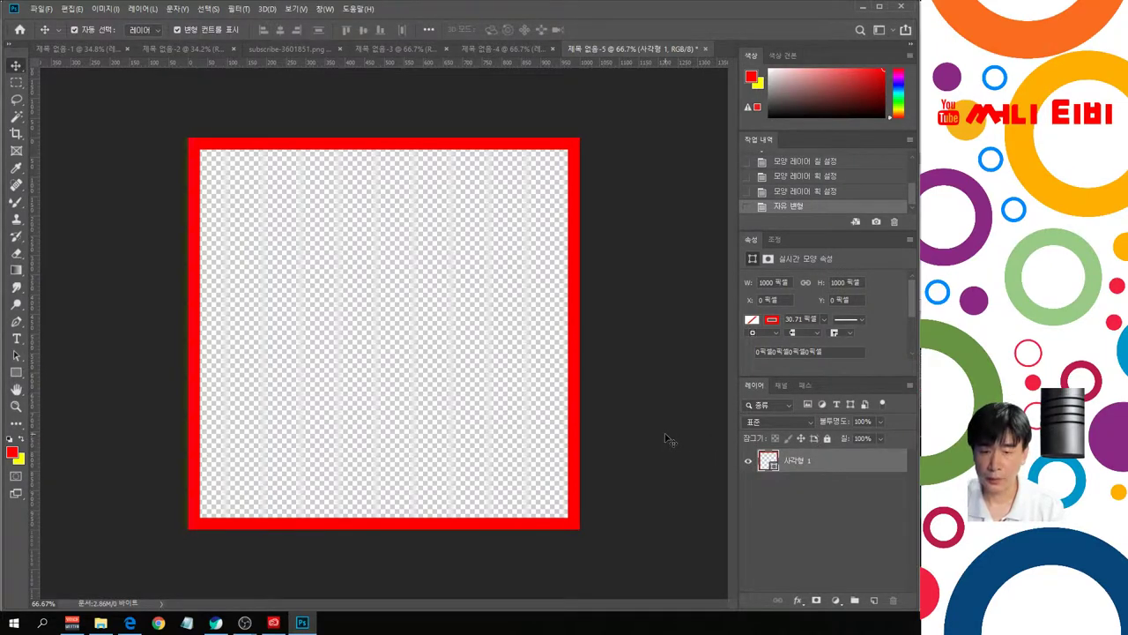
Step: Round all four corners of the red frame with an 80 px radius
left_click(577, 436)
left_click(782, 352)
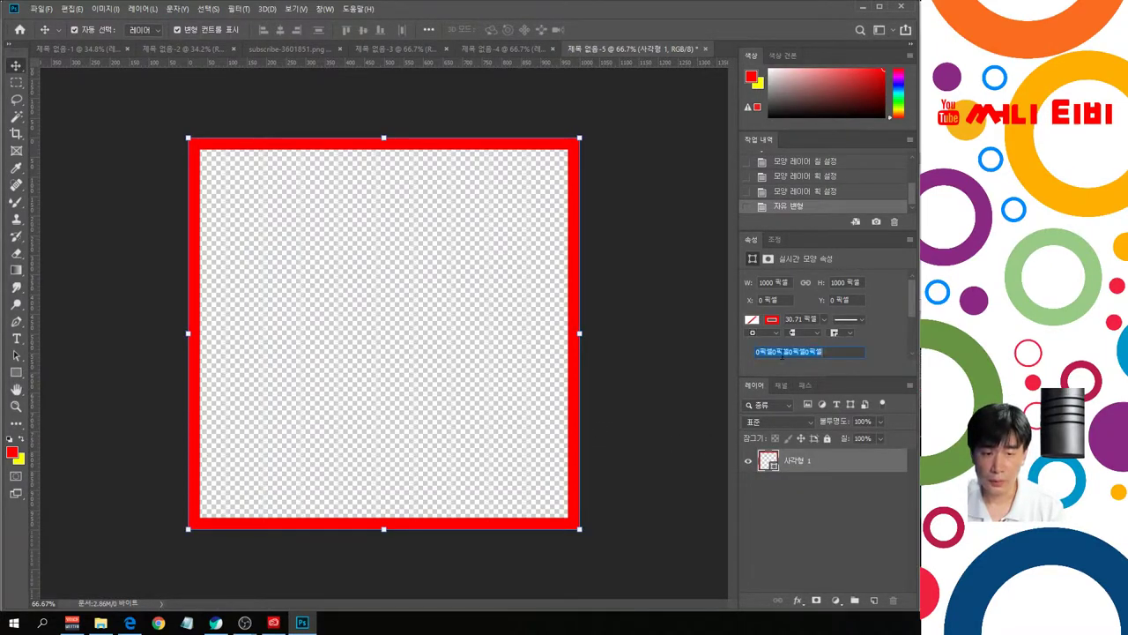
type("80")
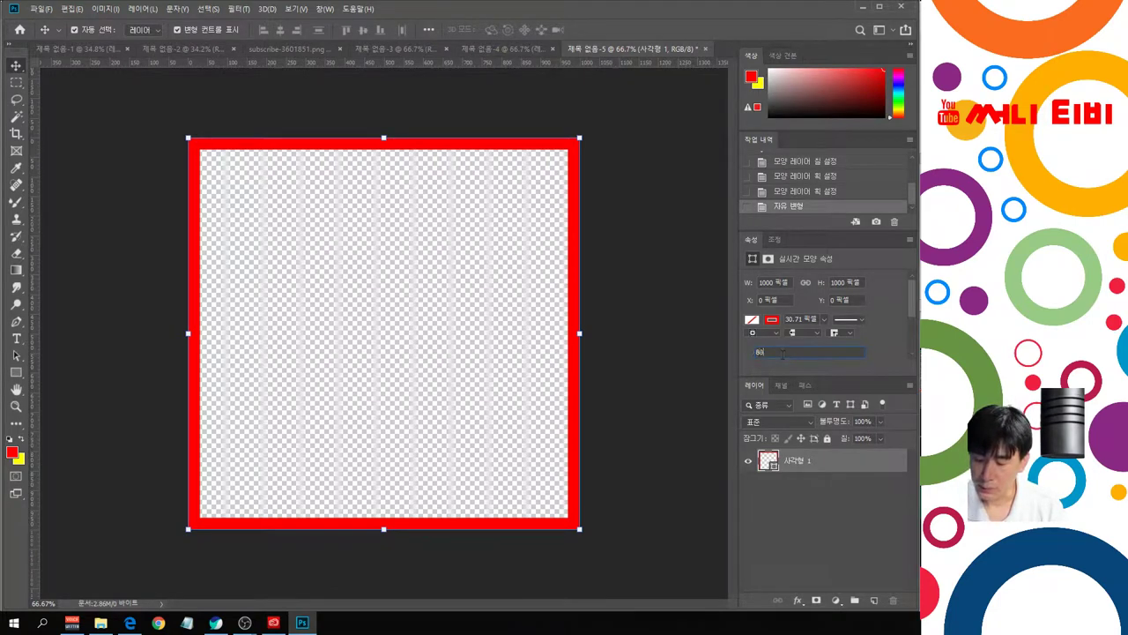
key("Return")
left_click(627, 457)
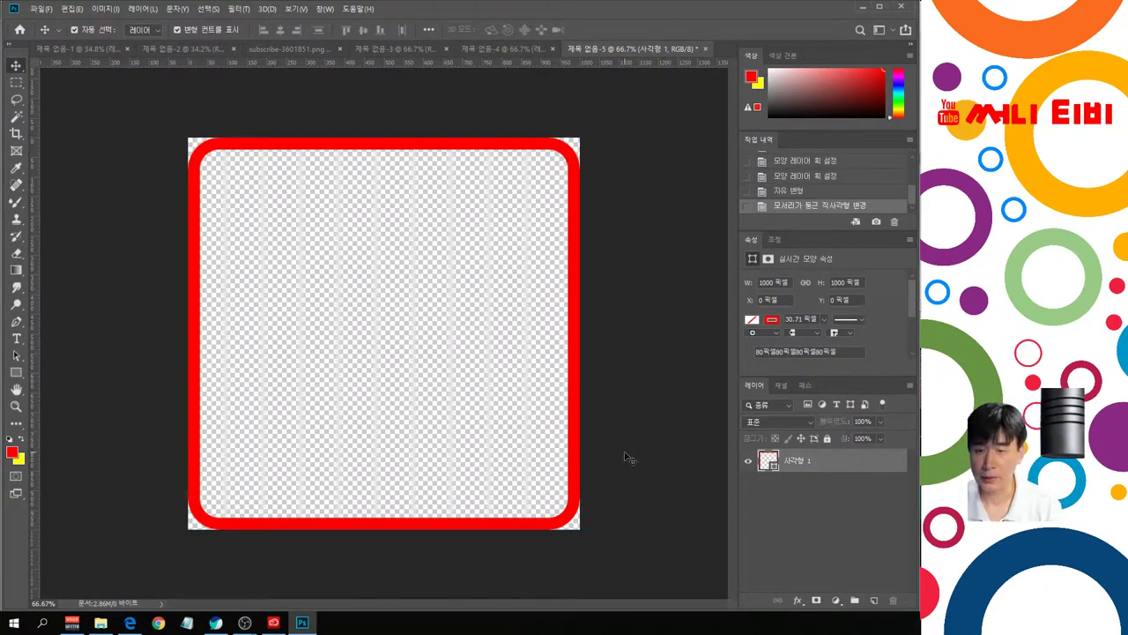
Step: Add the orange text 구독 inside the frame at 72 px
left_click(16, 339)
left_click(326, 308)
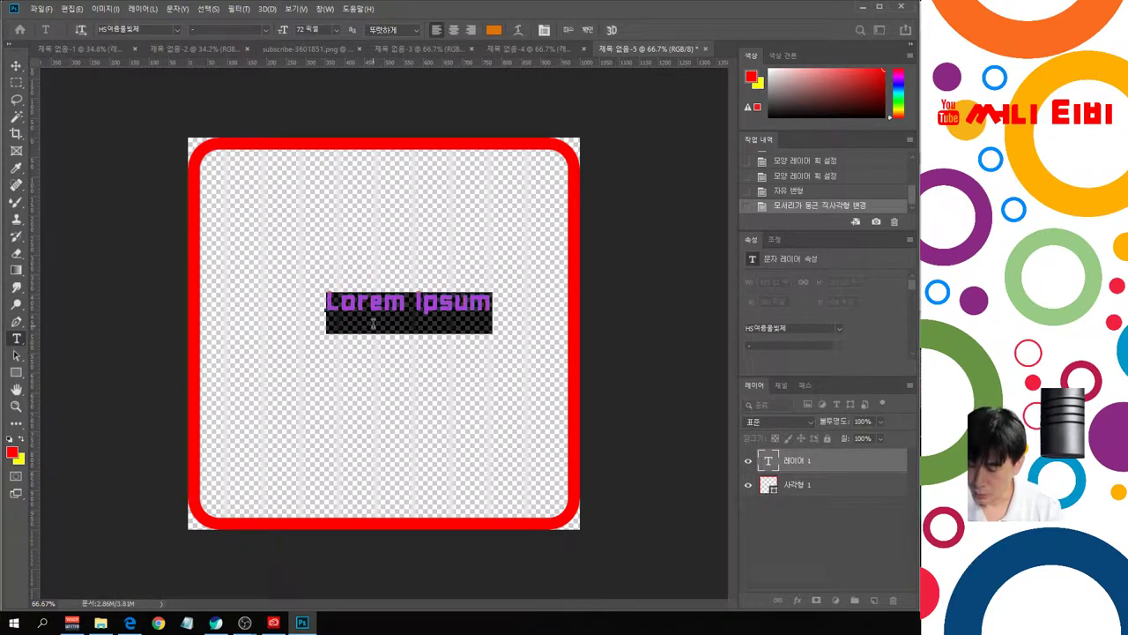
type("ㄱ")
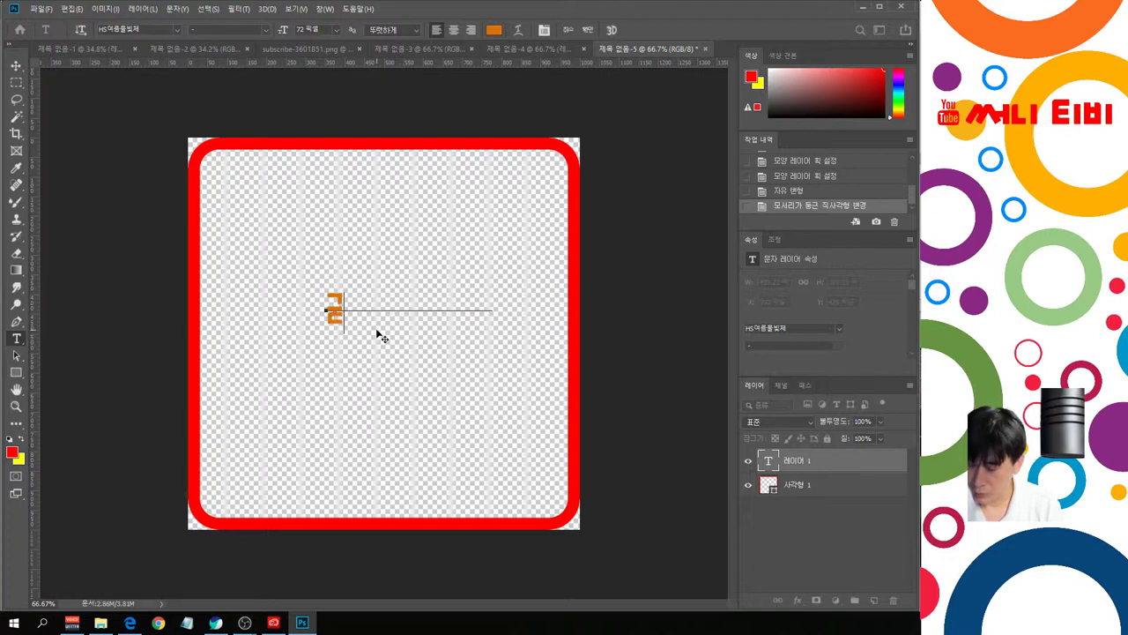
type("독")
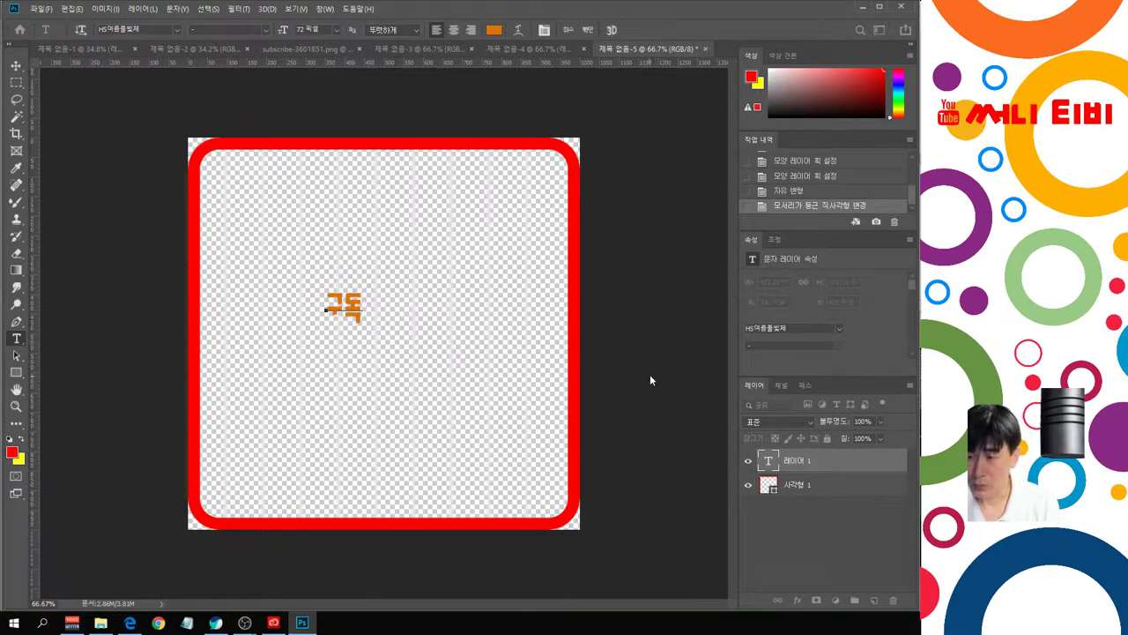
left_click(670, 371)
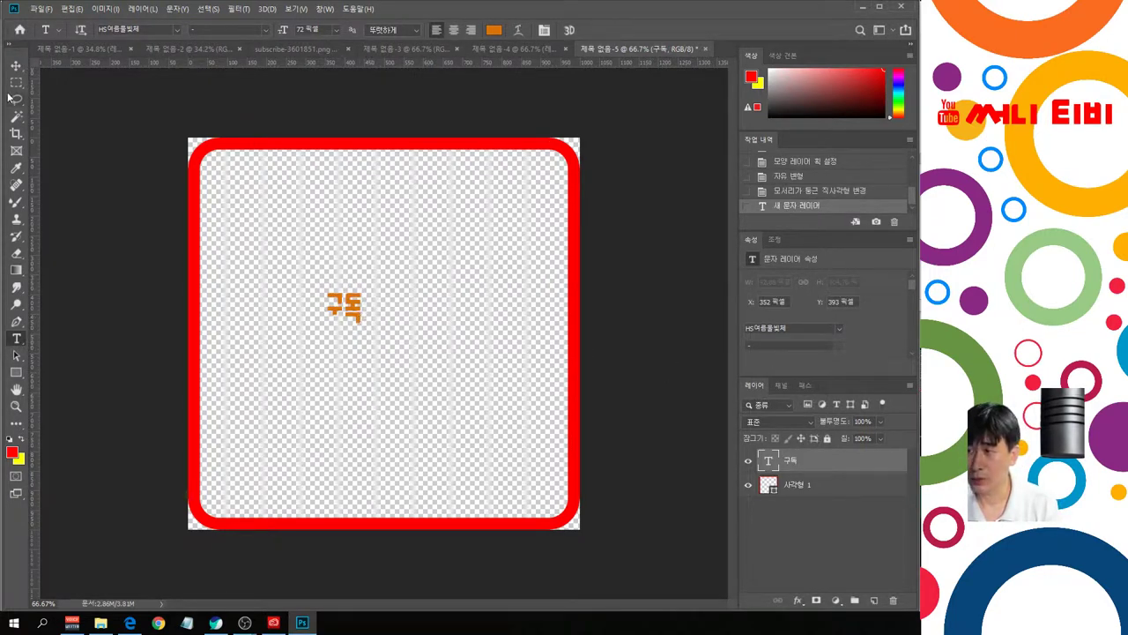
Step: Enlarge the 구독 text proportionally to about 957% so that it nearly fills the frame
left_click(16, 65)
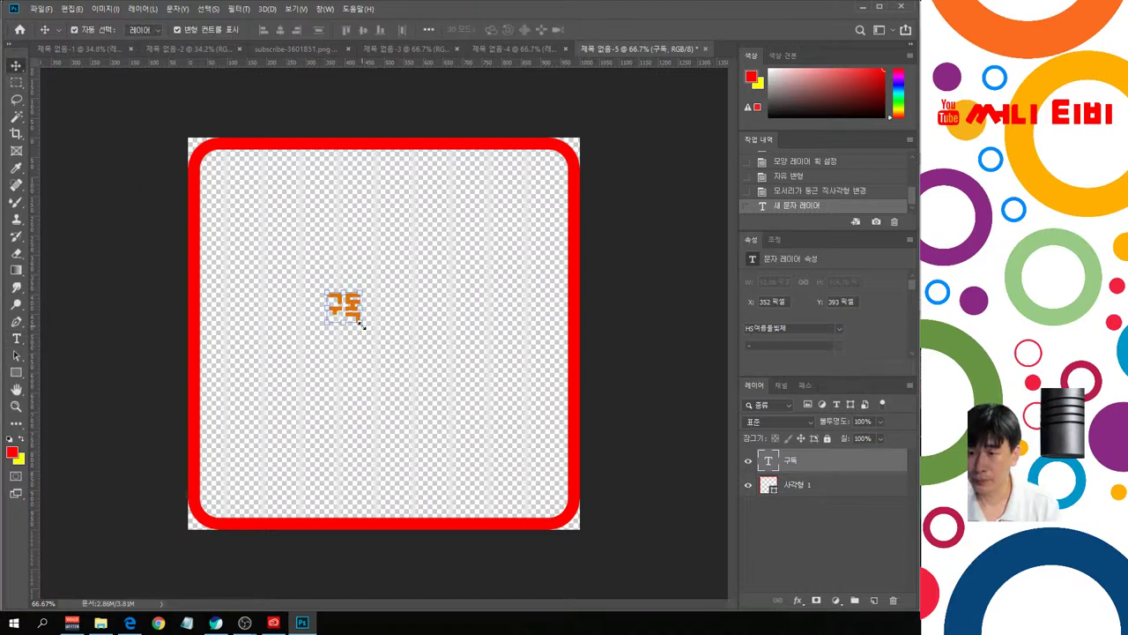
left_click_drag(363, 326, 575, 542)
left_click(340, 278)
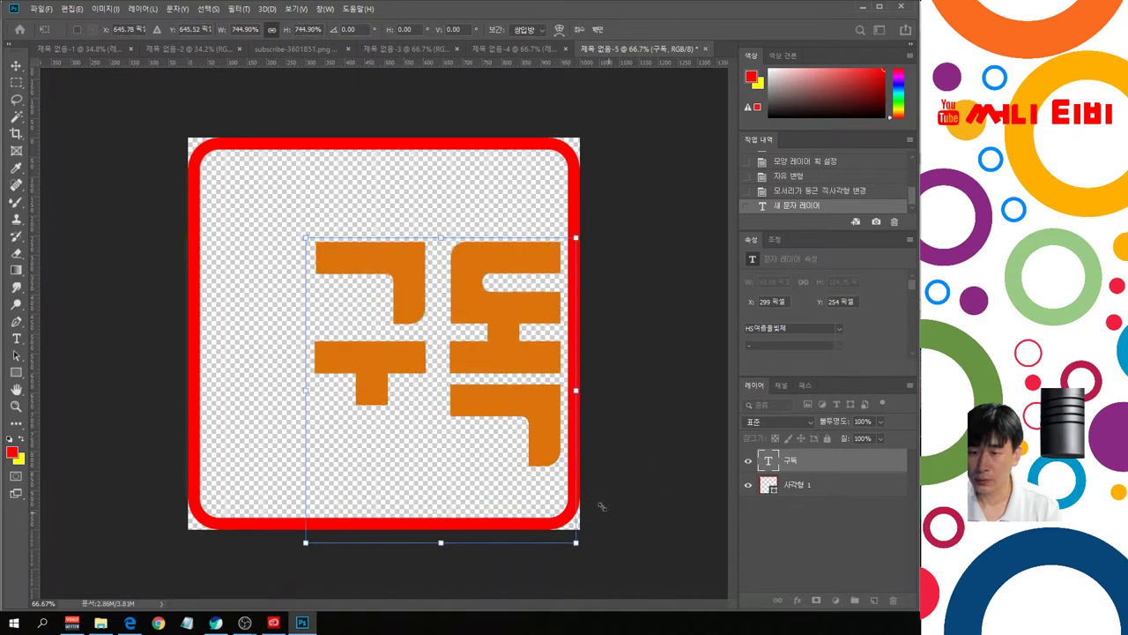
left_click_drag(302, 239, 227, 148)
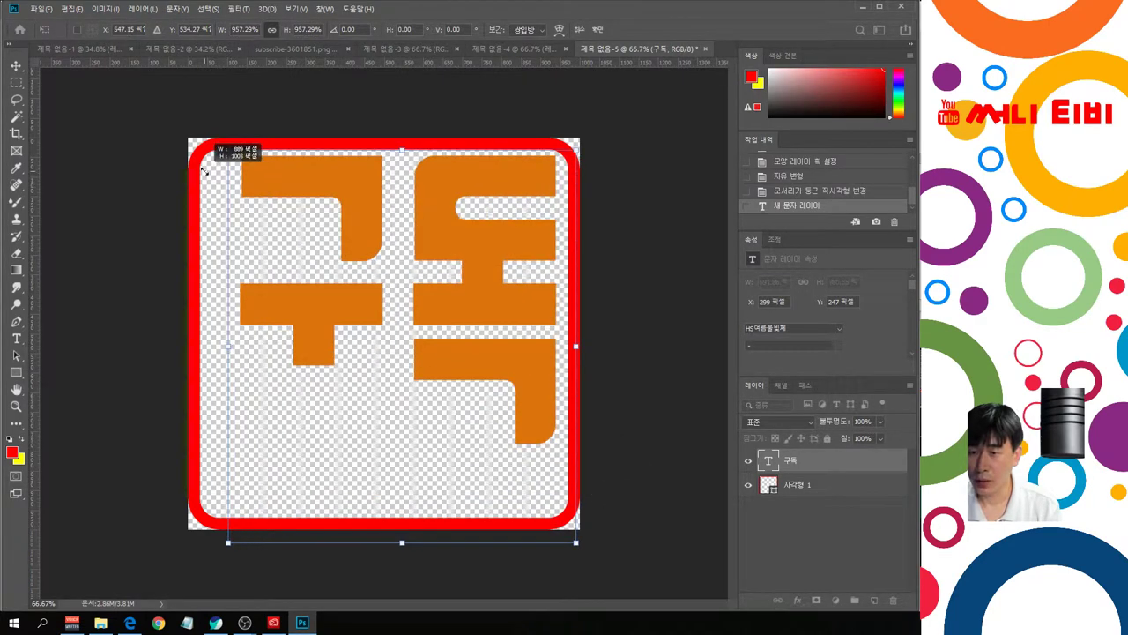
Step: Center the enlarged 구독 text inside the red frame at X 72 px, Y 114 px, and deselect it
left_click_drag(462, 302, 450, 338)
key("Right")
key("Right")
key("Right")
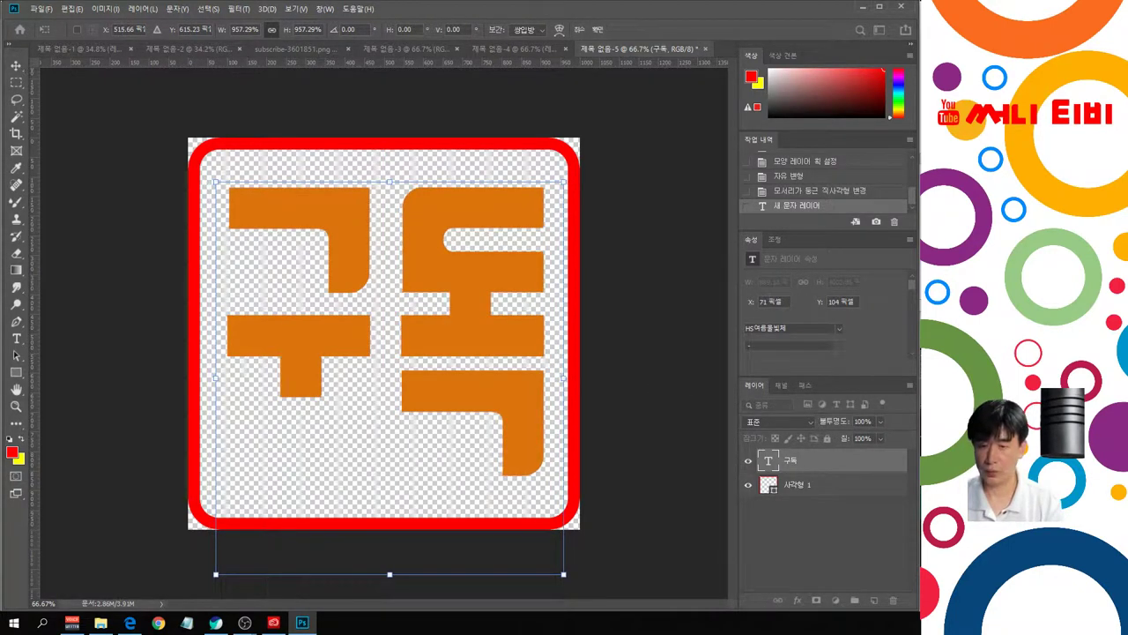
key("Return")
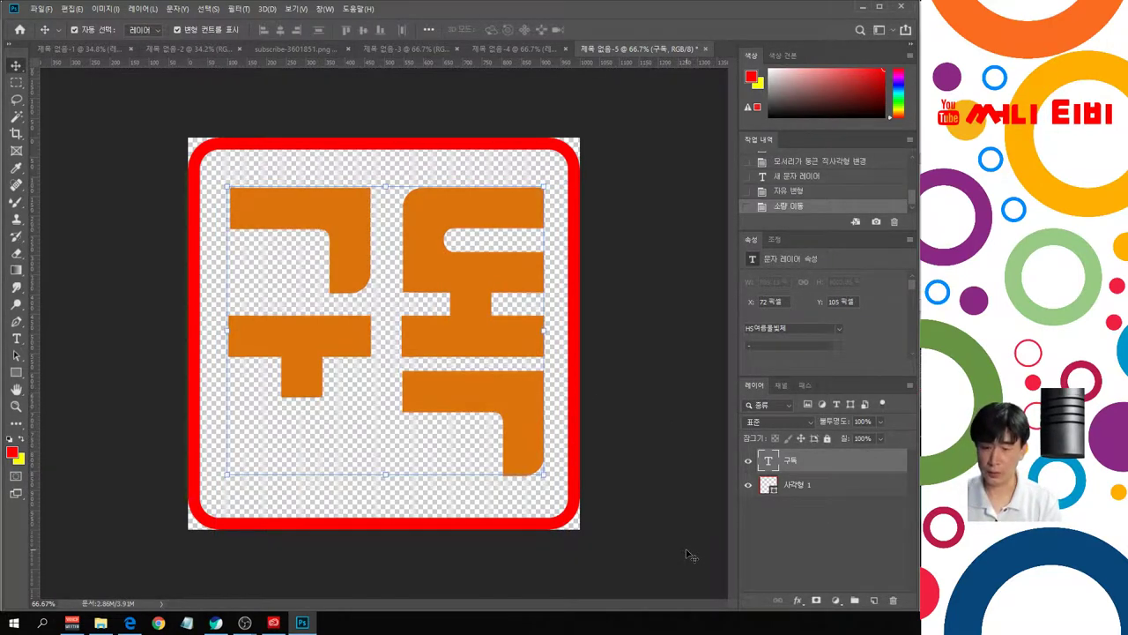
key("Down")
key("Down")
key("Down")
key("Down")
key("Down")
key("Down")
key("Down")
key("Down")
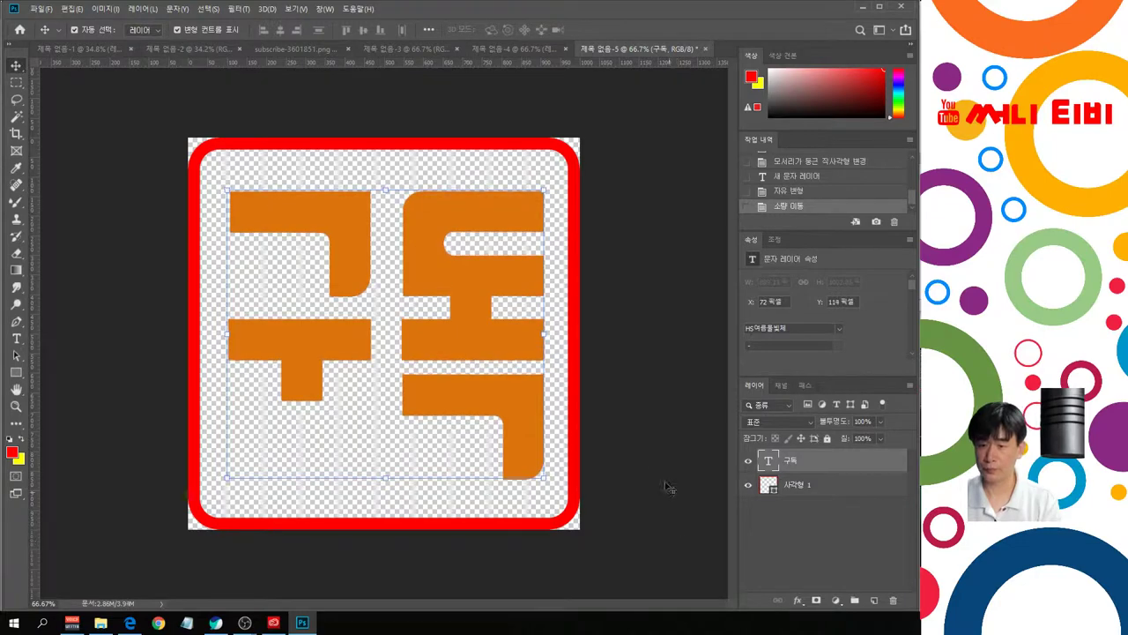
left_click(657, 442)
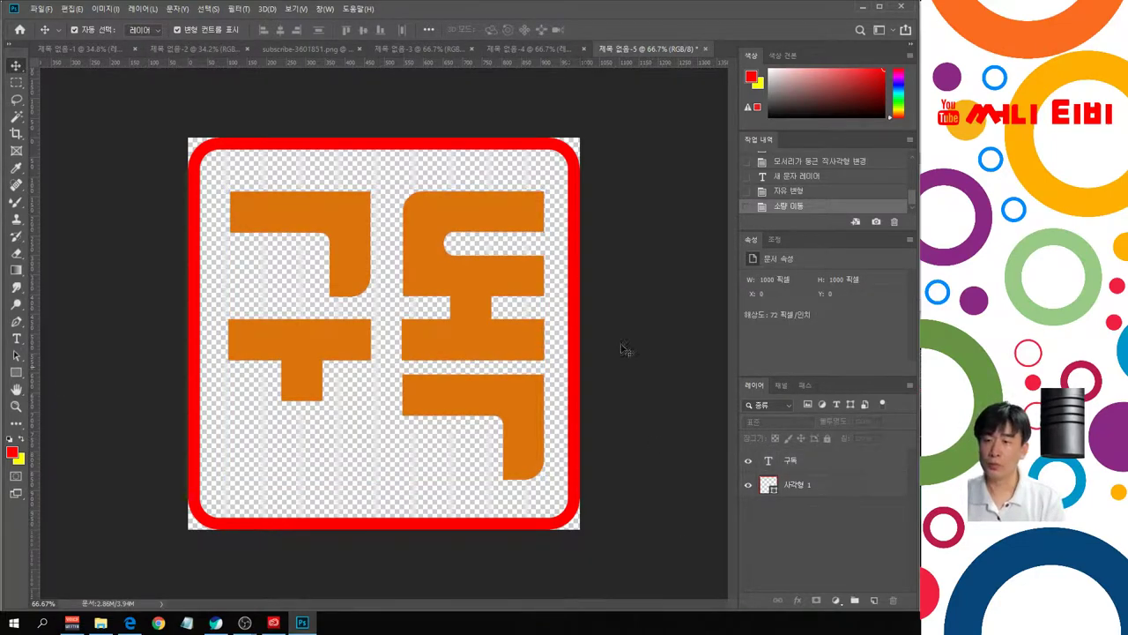
Step: Save the rounded-frame 구독 stamp as a PNG named 구독3 in the Downloads folder, using the large file size option
left_click(40, 9)
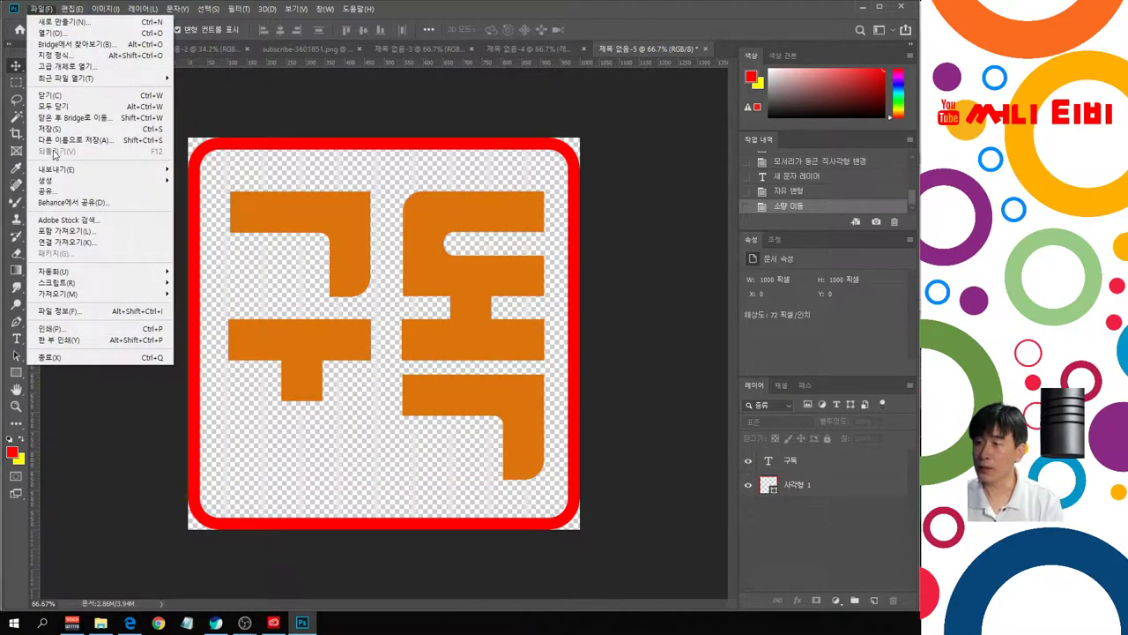
left_click(55, 143)
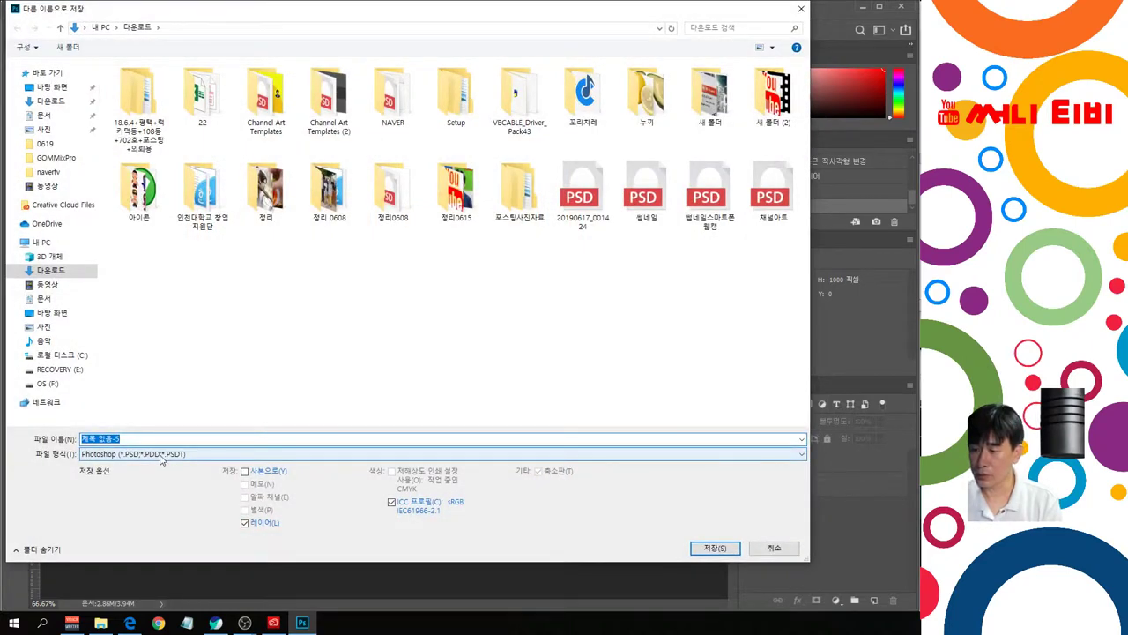
left_click(132, 453)
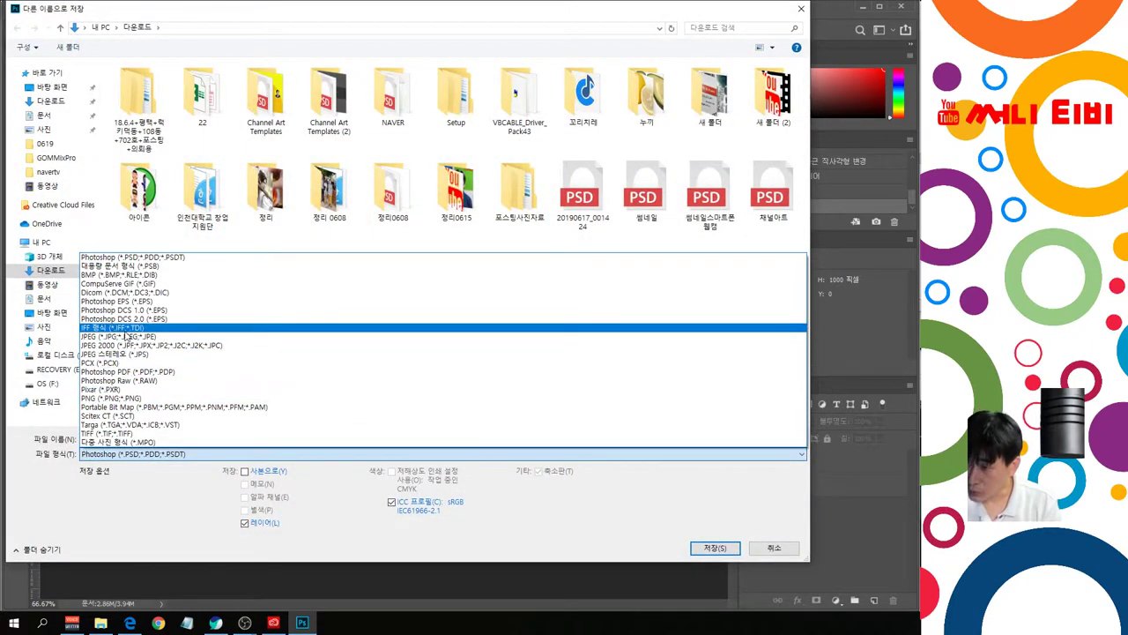
left_click(131, 397)
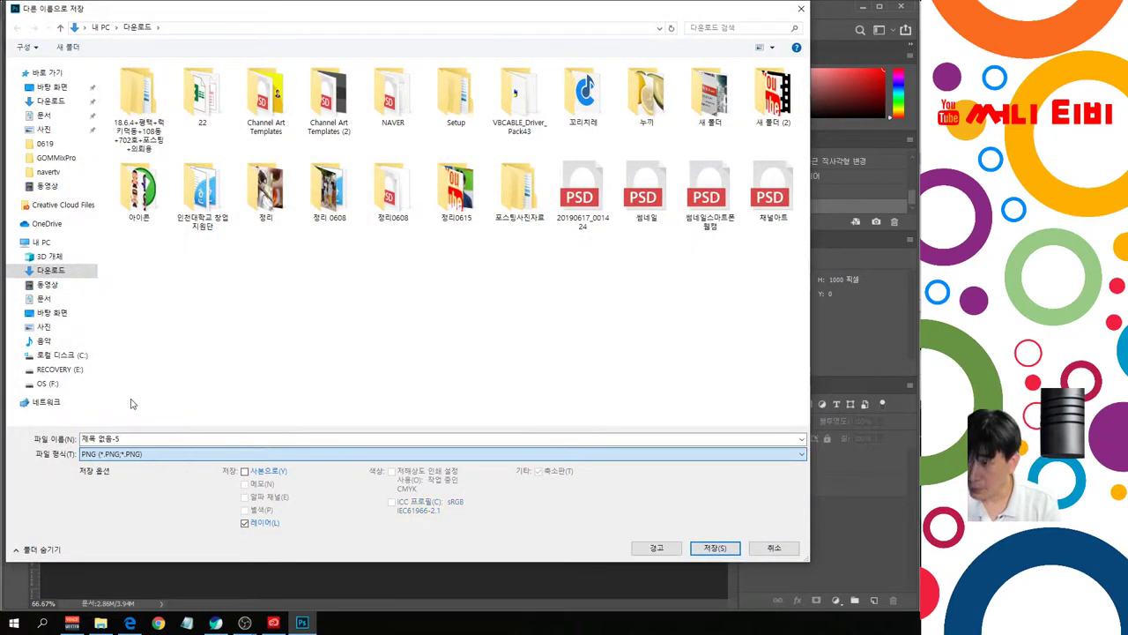
left_click(121, 437)
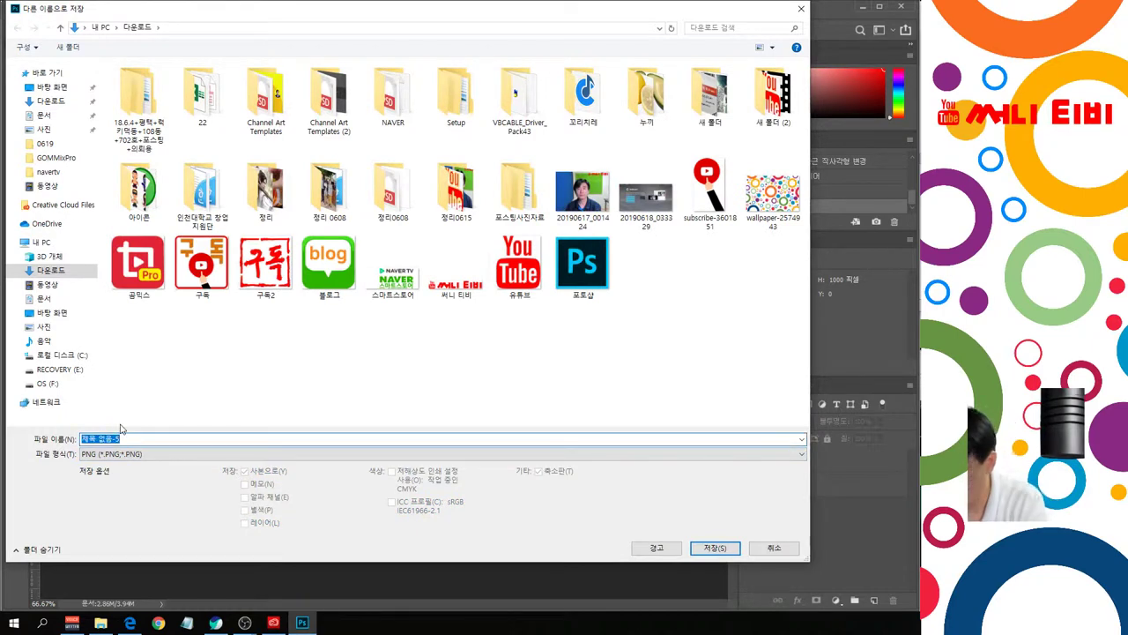
type("ㅇ")
type("구")
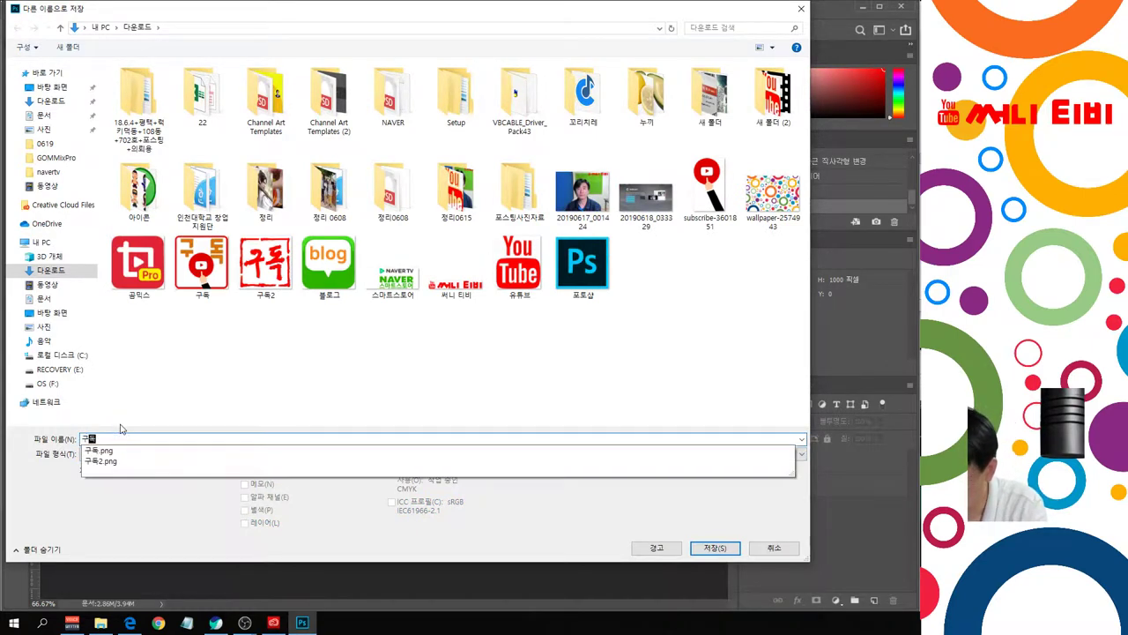
type("독3")
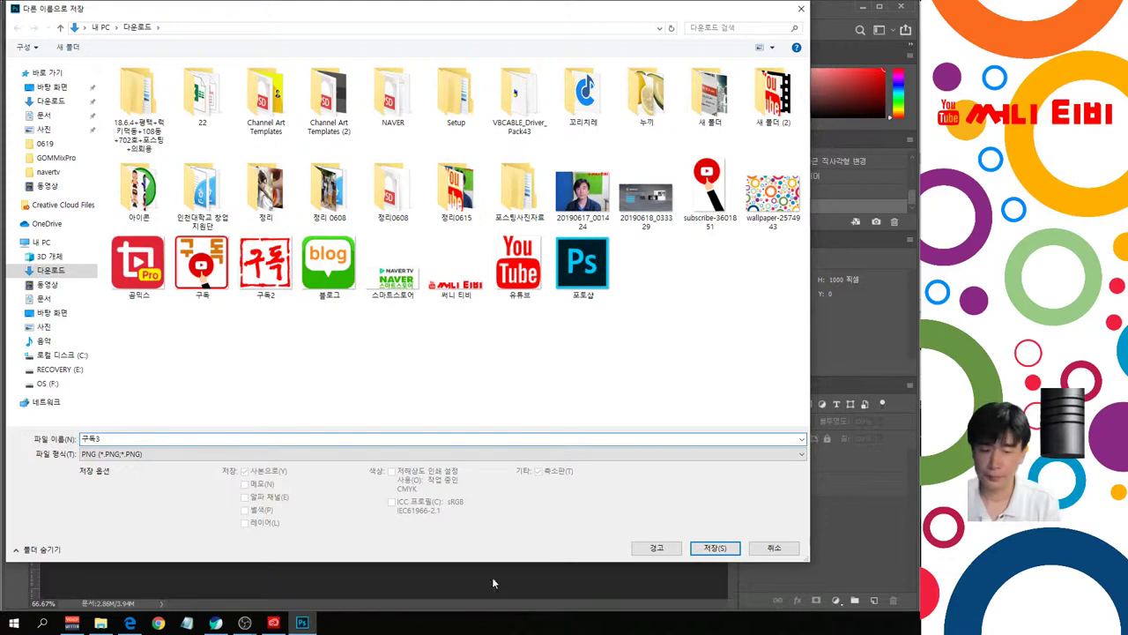
left_click(714, 548)
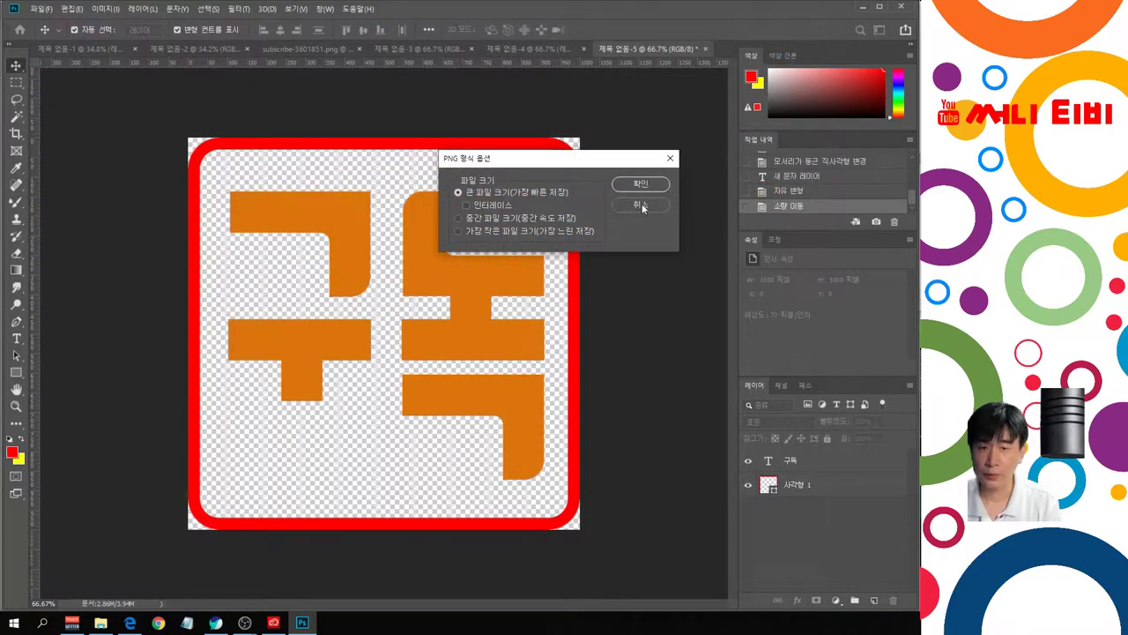
left_click(640, 185)
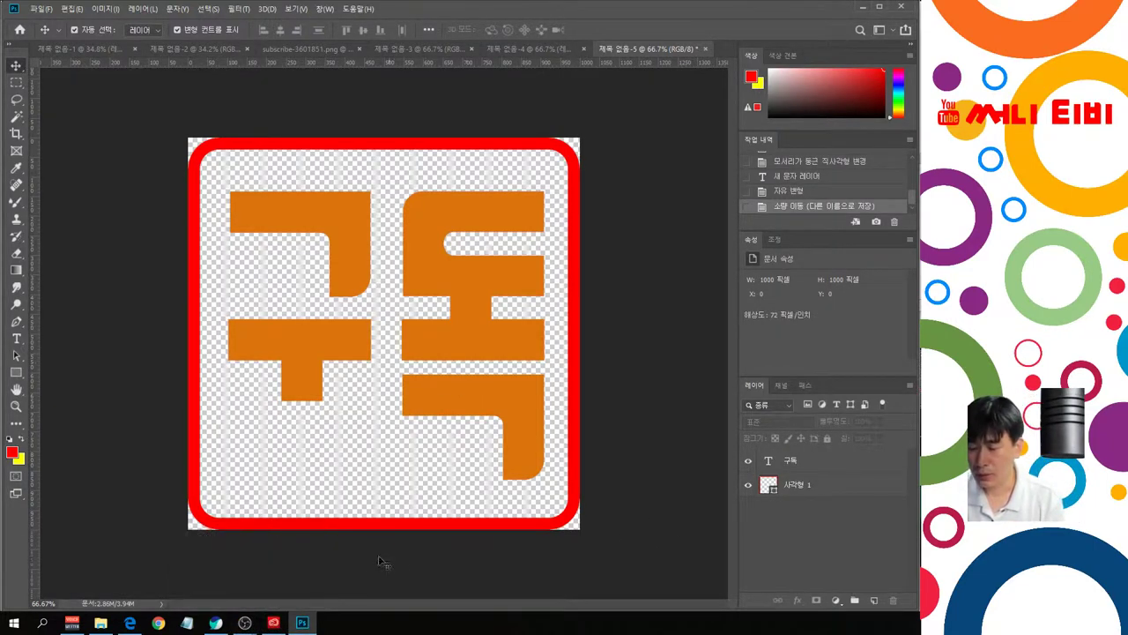
Step: Switch to File Explorer and check the saved subscribe images in the Downloads folder
left_click(226, 622)
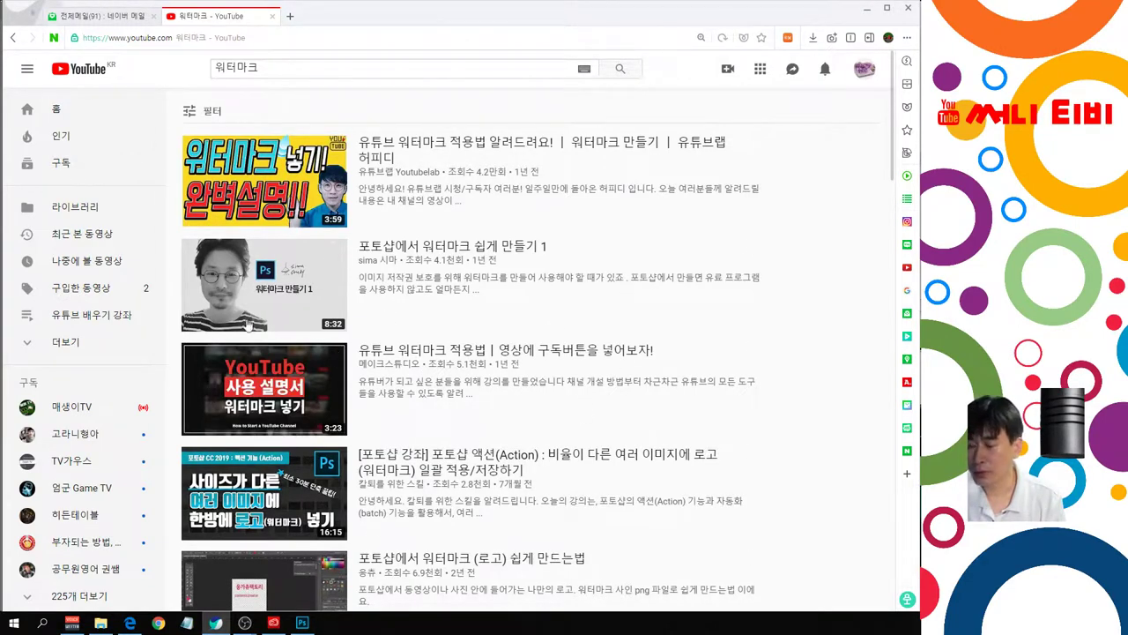
left_click(102, 624)
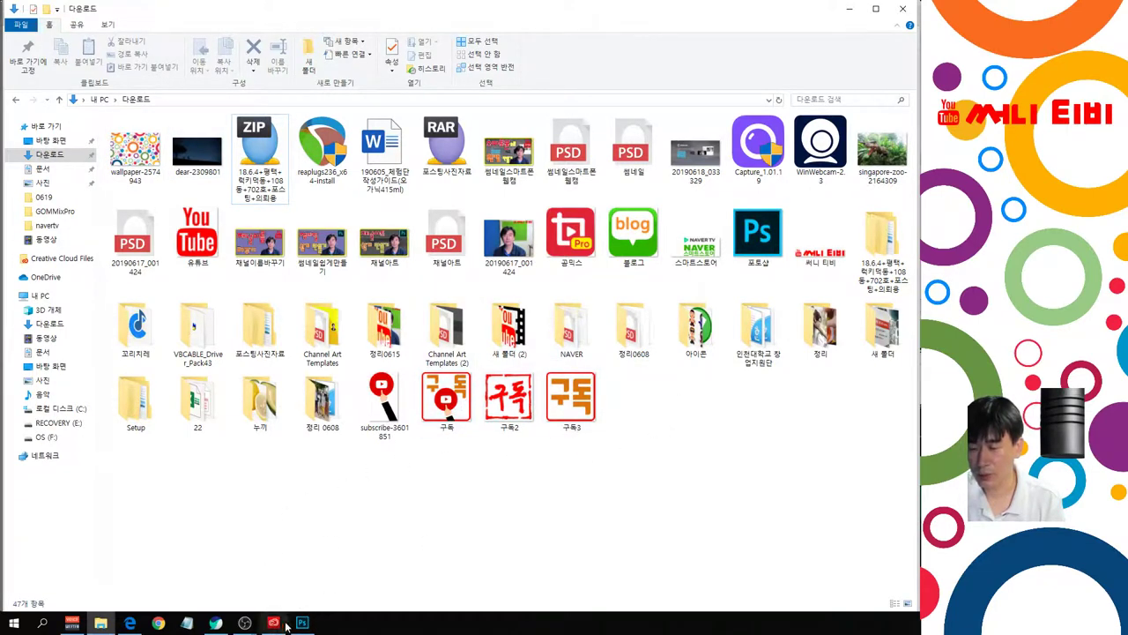
Step: Switch to YouTube in the browser, visit the account's own channel page, and open Creator Studio
left_click(215, 623)
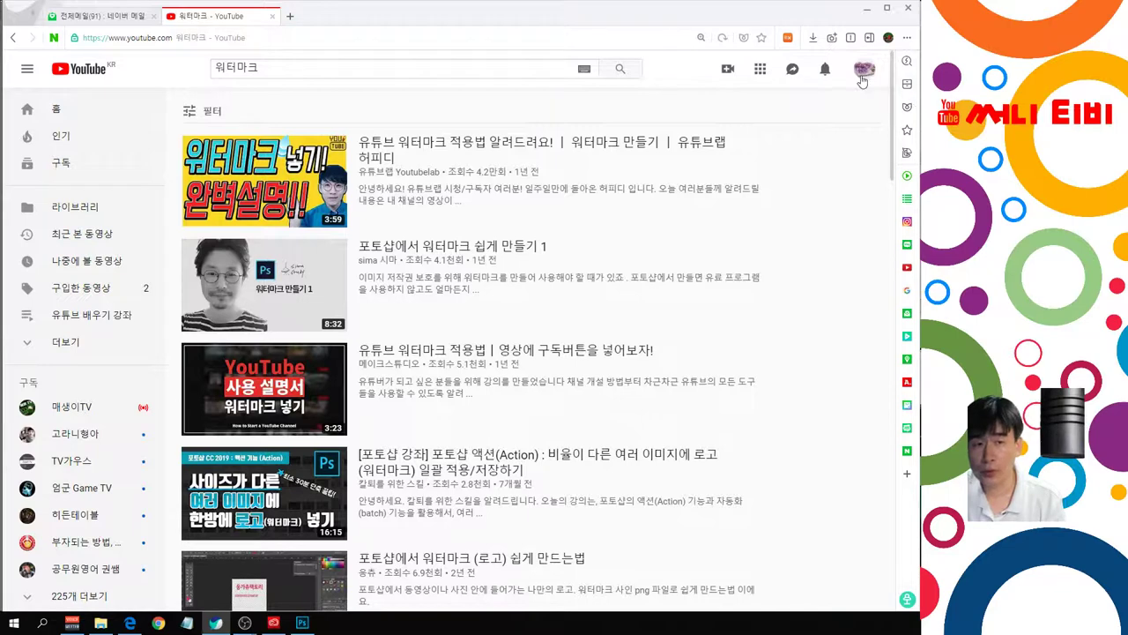
left_click(865, 70)
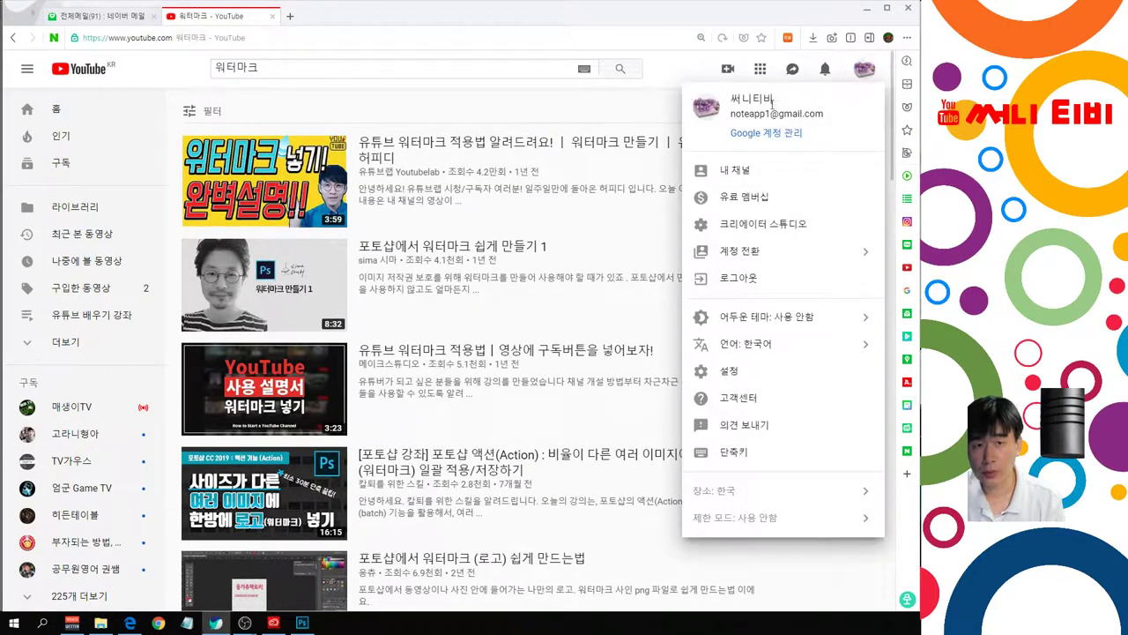
left_click(740, 173)
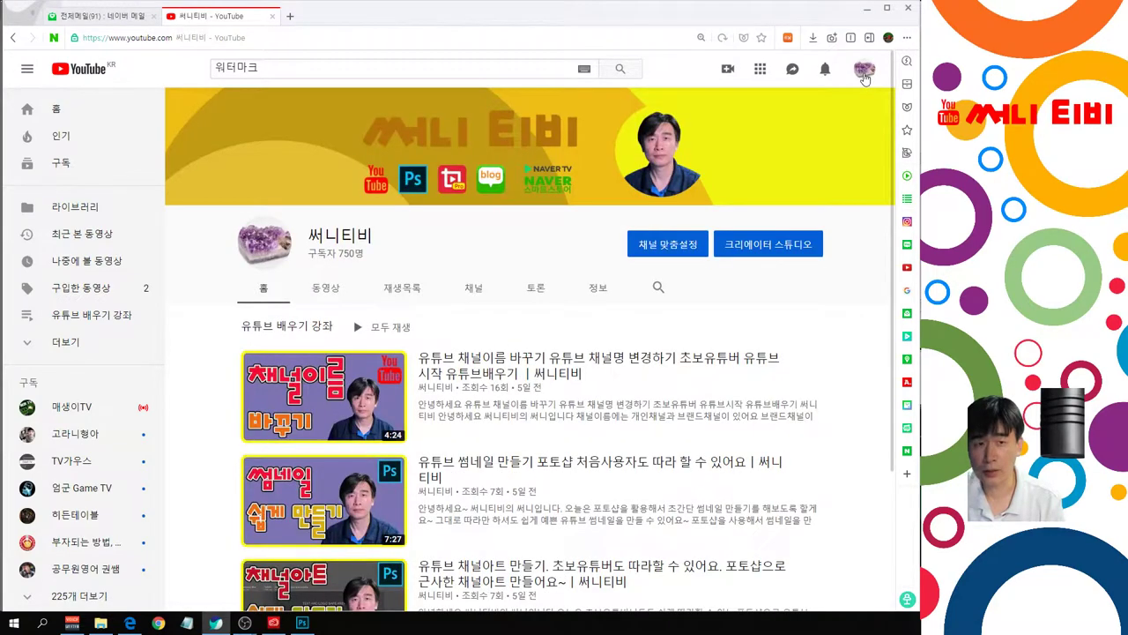
left_click(865, 76)
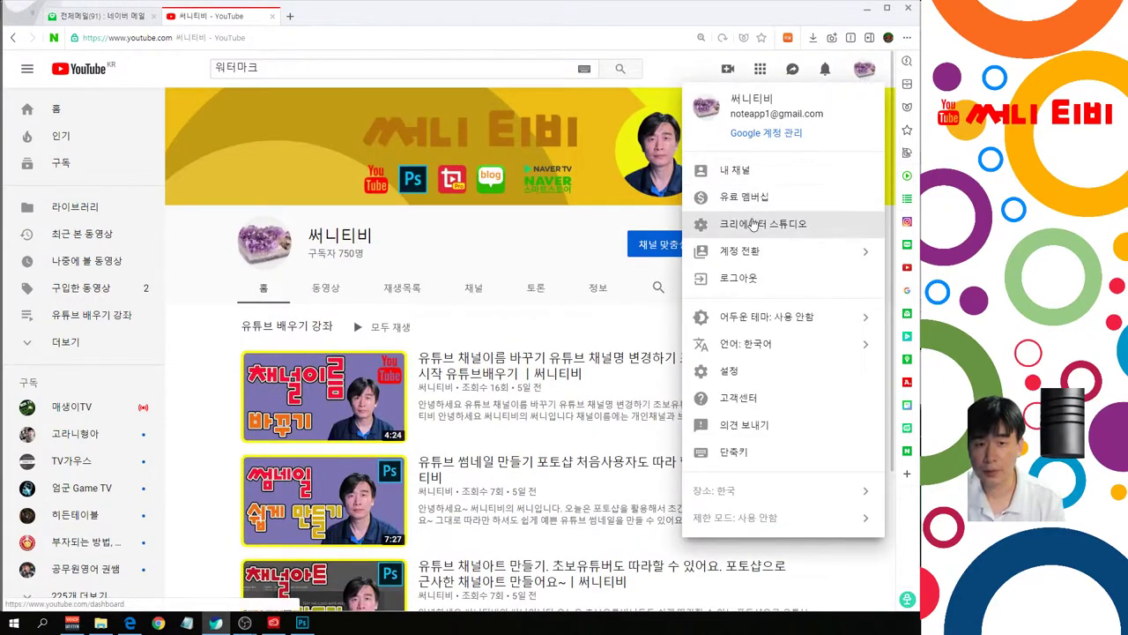
left_click(753, 224)
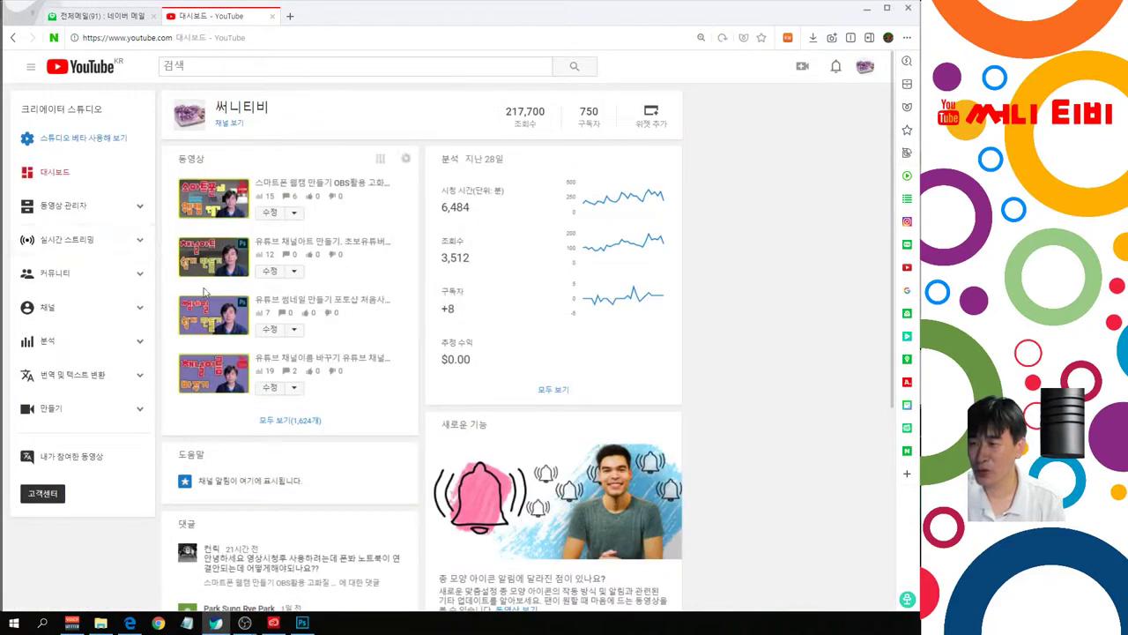
Step: Start adding a watermark in the channel's branding settings and browse to the Downloads folder for its image file
left_click(55, 310)
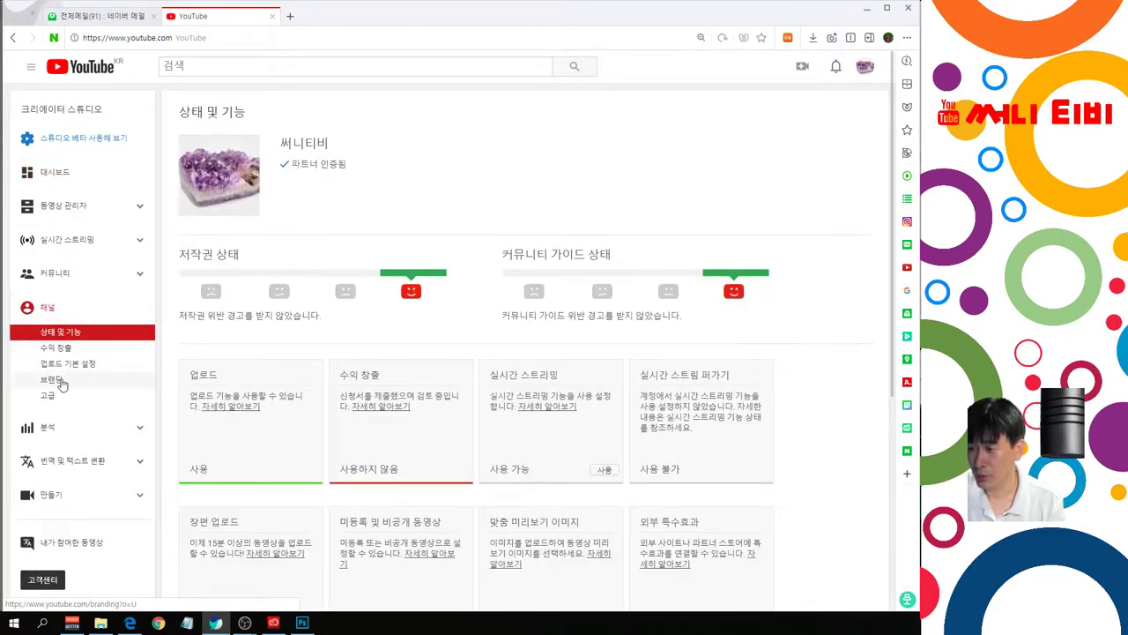
left_click(60, 381)
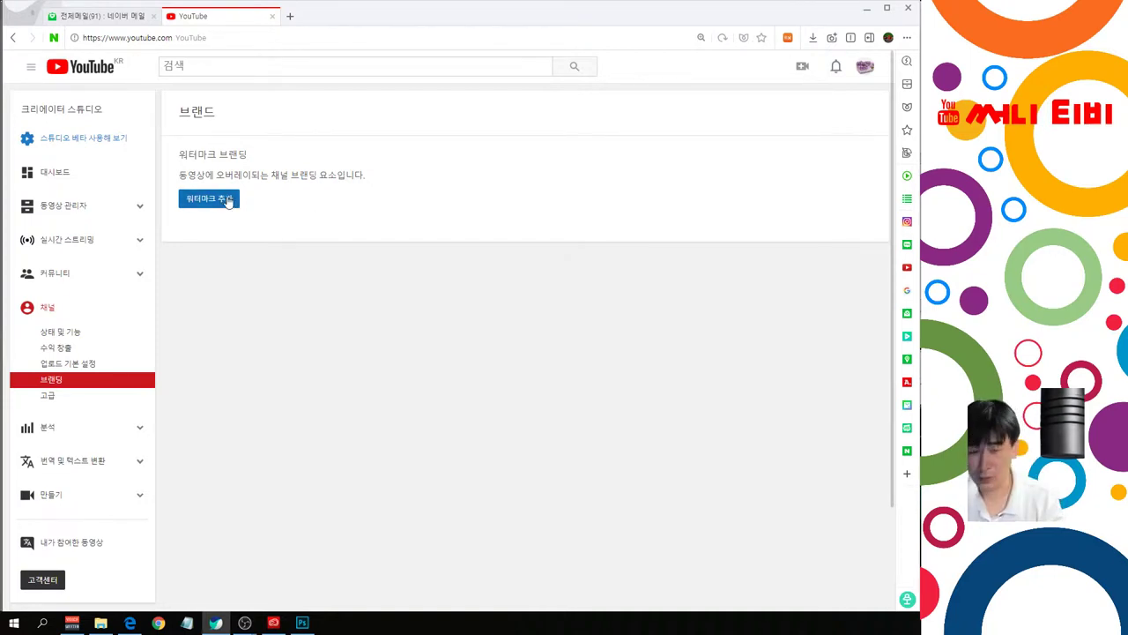
left_click(228, 201)
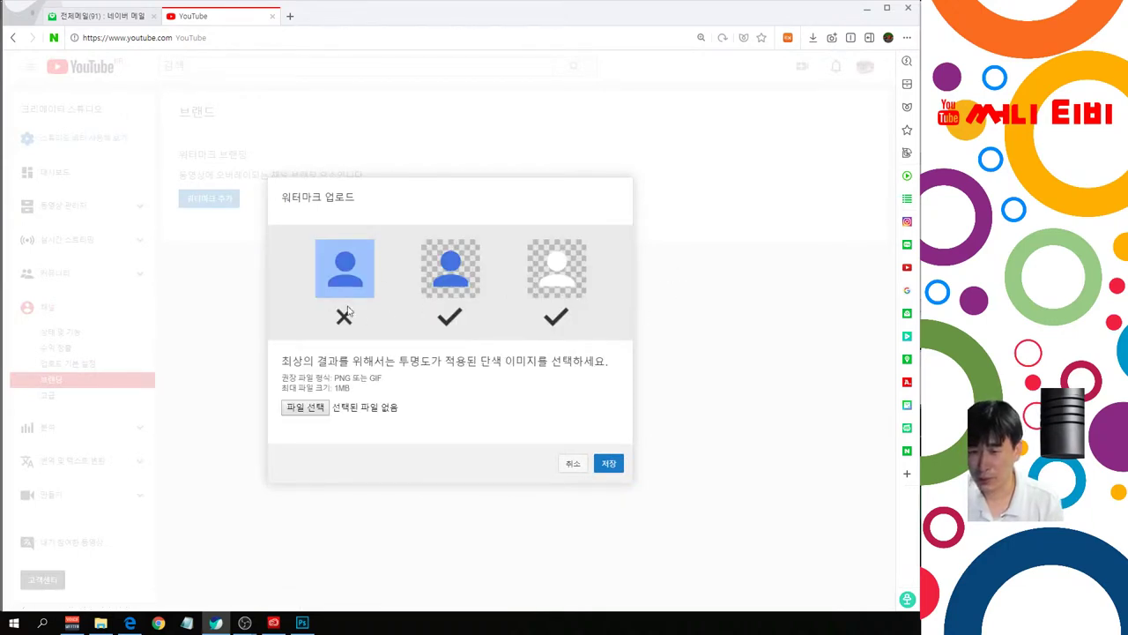
left_click(304, 407)
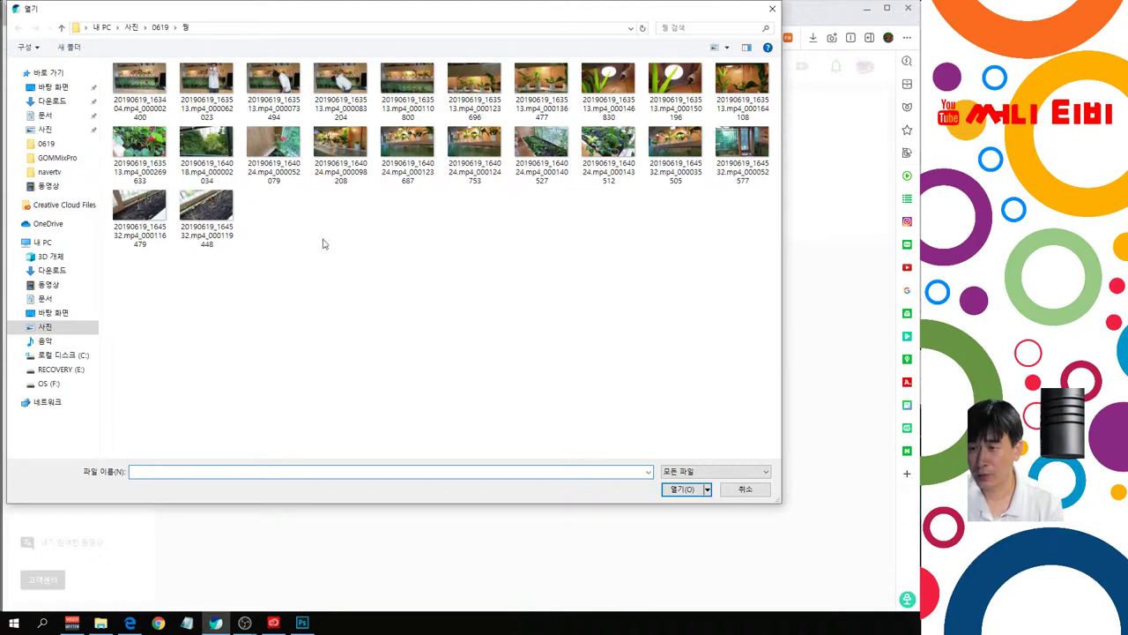
left_click(55, 101)
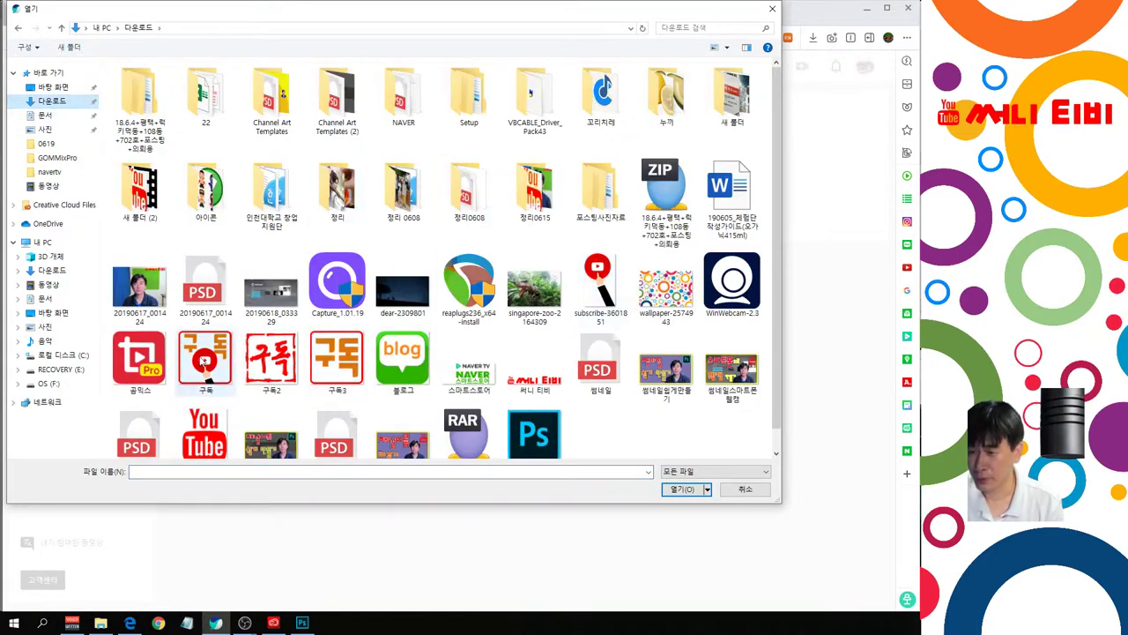